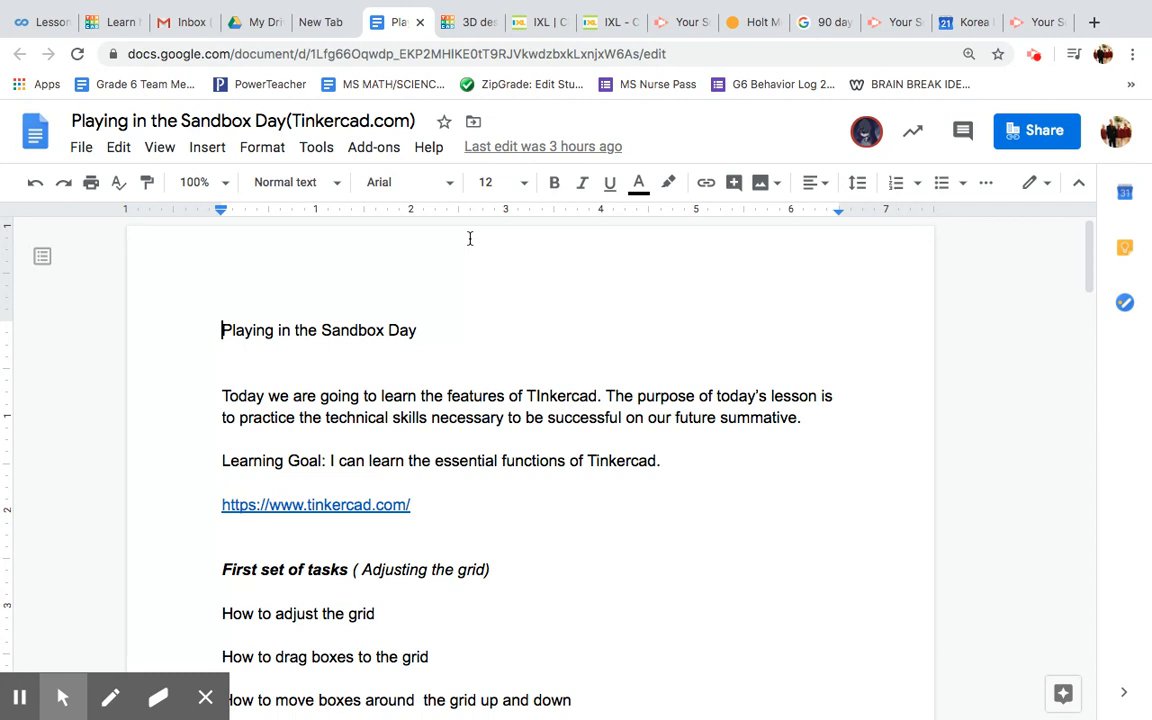
# Step: Follow the tinkercad.com link in the lesson document, create a new design from the dashboard, and close it again
pyautogui.click(364, 504)
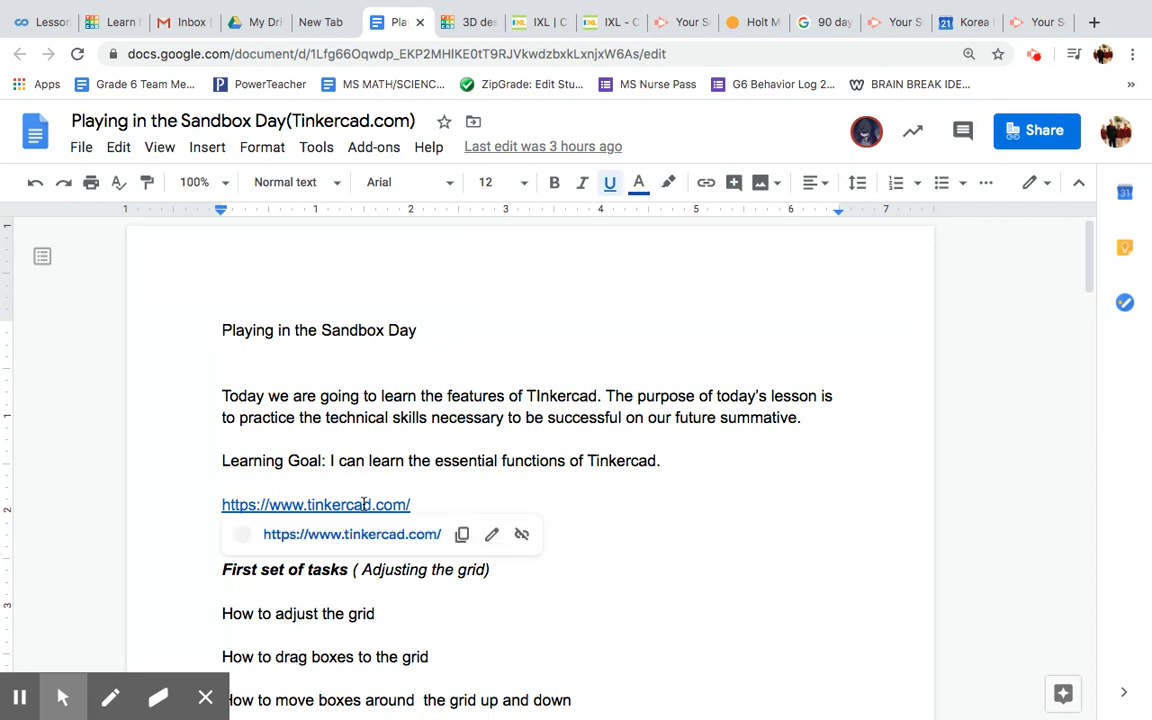
pyautogui.click(353, 538)
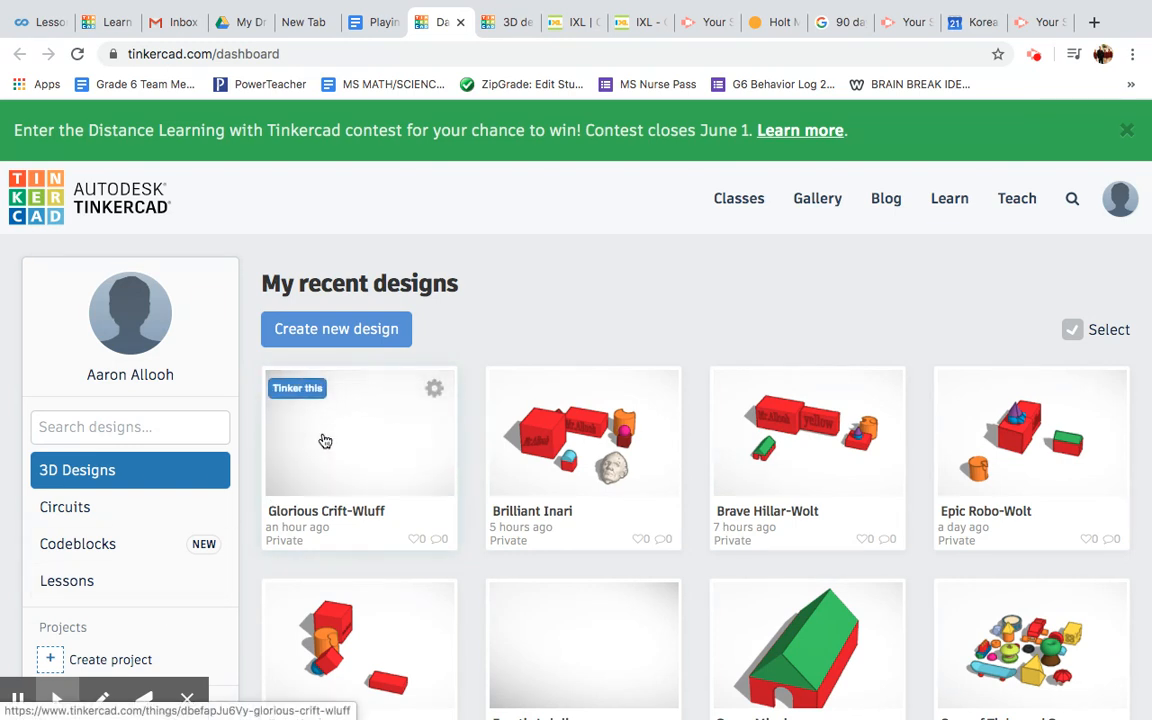
pyautogui.click(335, 330)
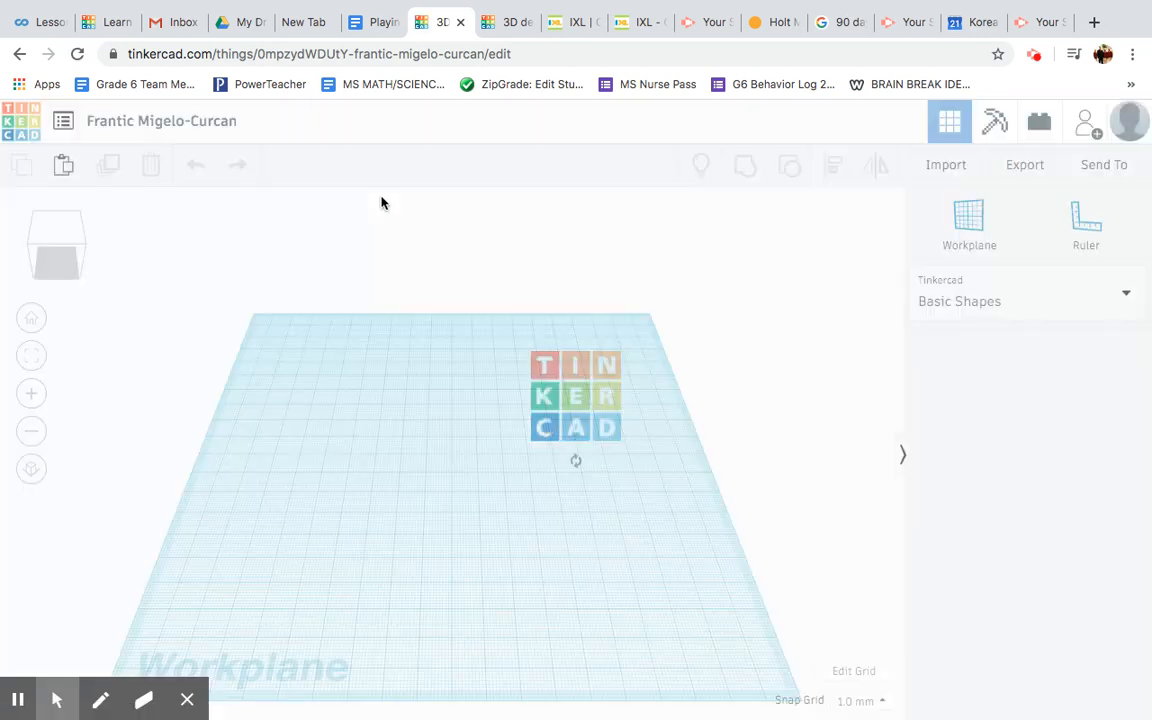
pyautogui.click(460, 22)
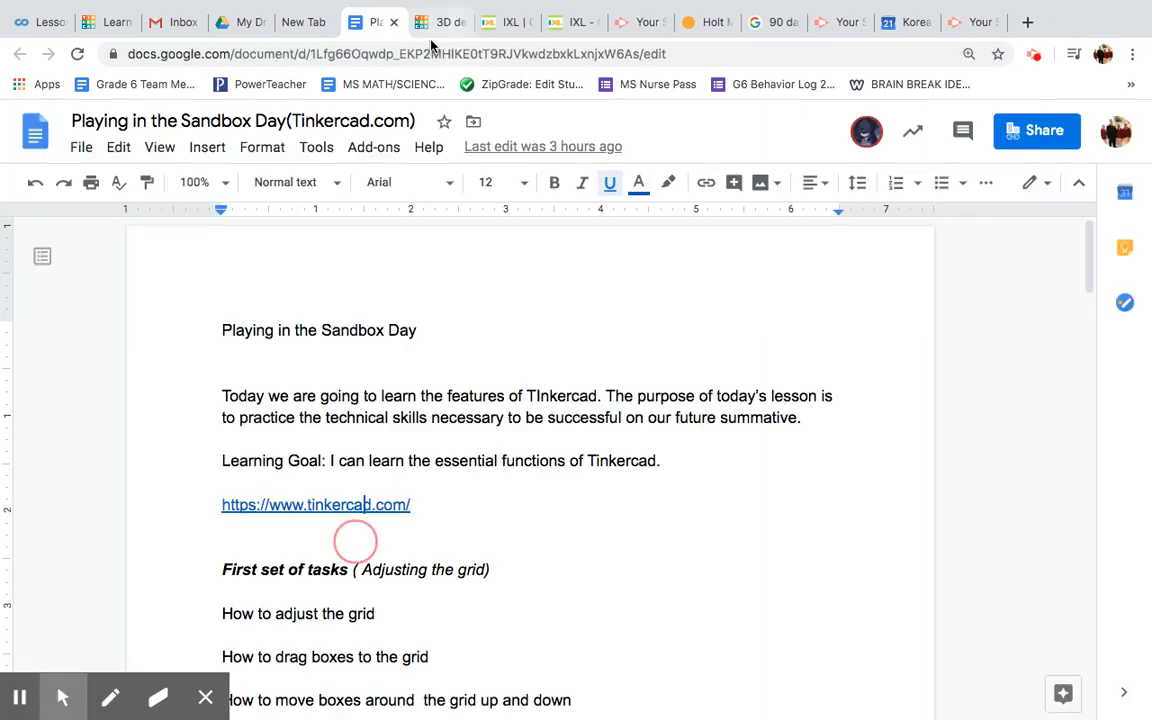
# Step: Read the first and second sets of tasks in the lesson document and return to the open Tinkercad design
pyautogui.click(435, 27)
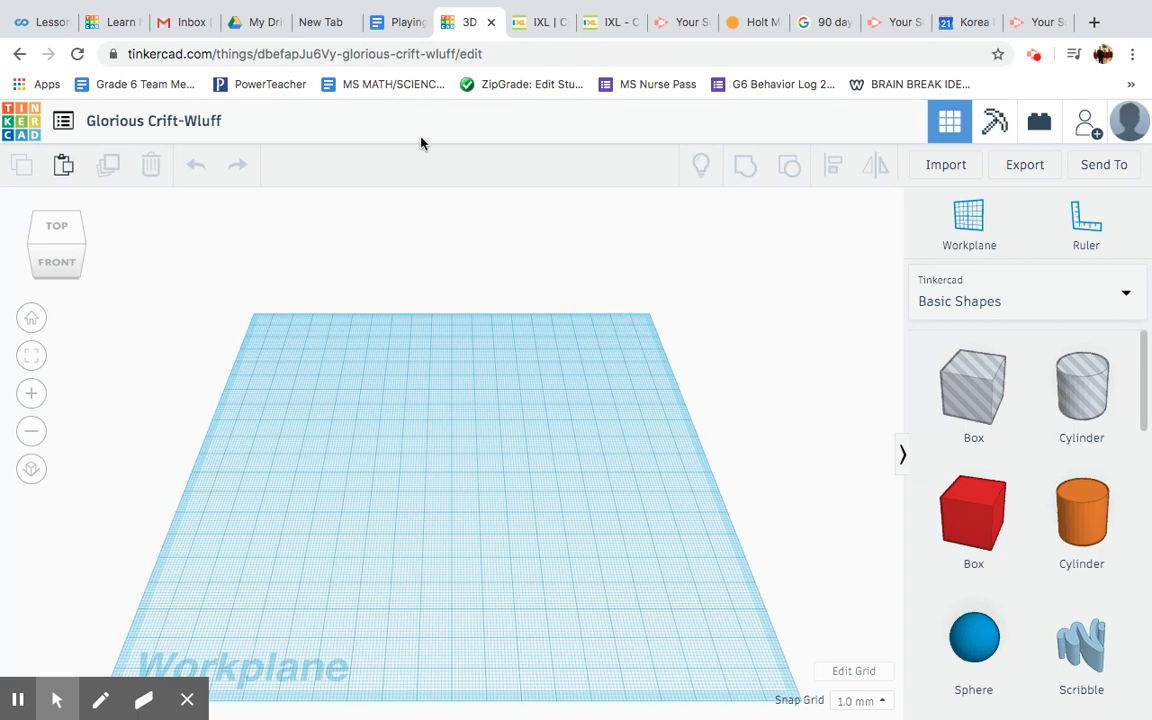
pyautogui.click(407, 28)
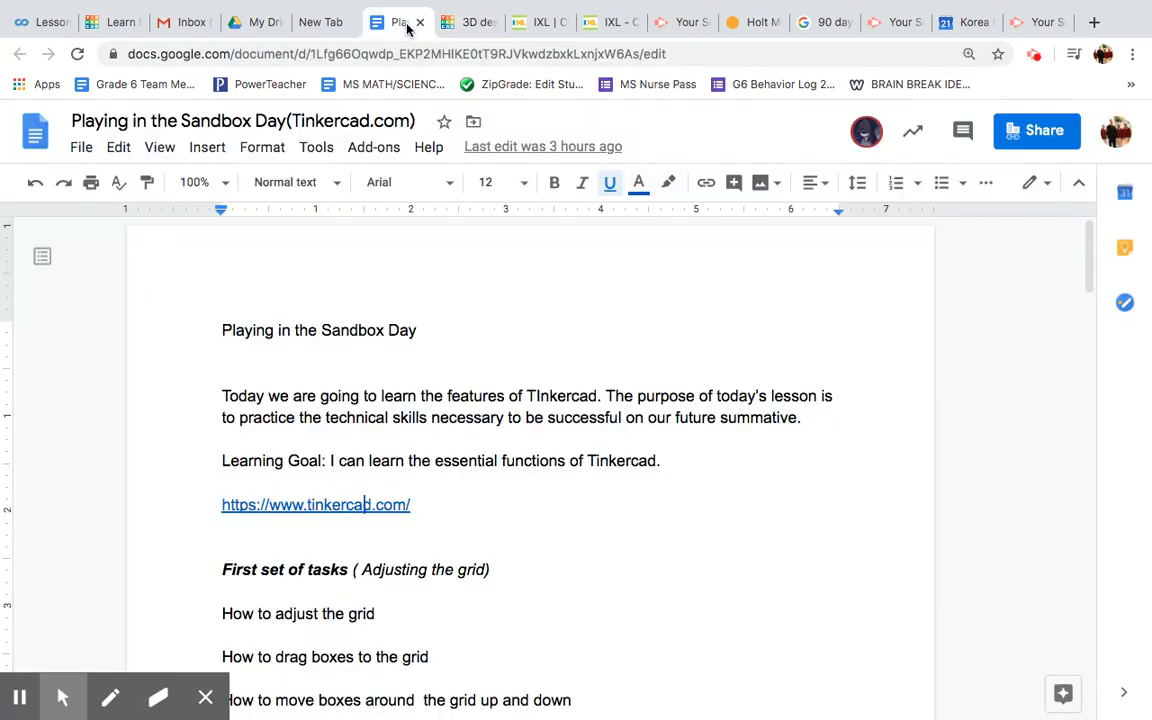
pyautogui.scroll(-2, 437, 249)
pyautogui.scroll(-4, 437, 249)
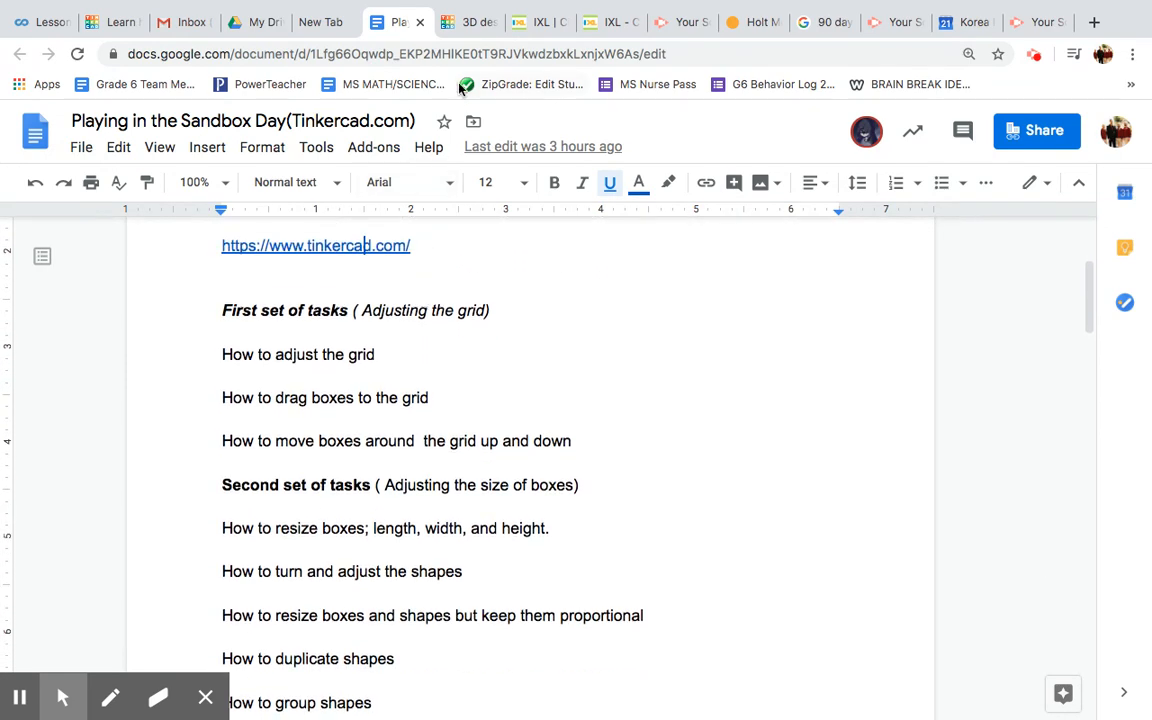
pyautogui.click(467, 22)
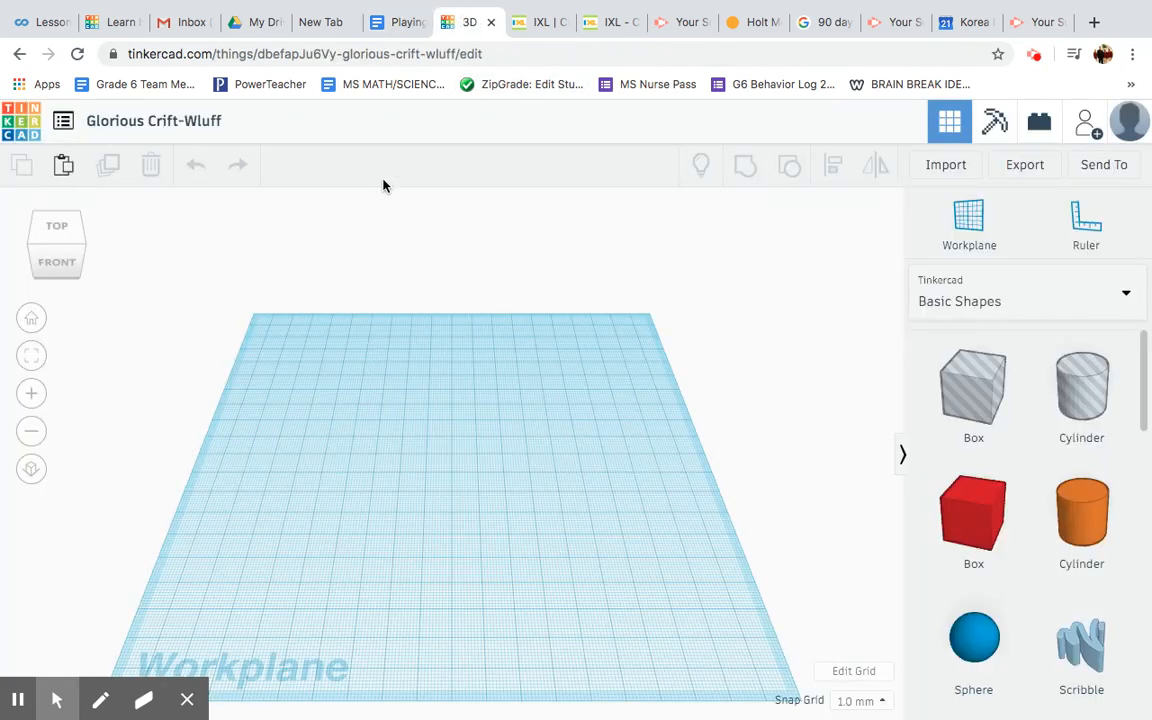
# Step: Rotate the workplane view slightly to each side and turn it back to face the front
pyautogui.click(79, 249)
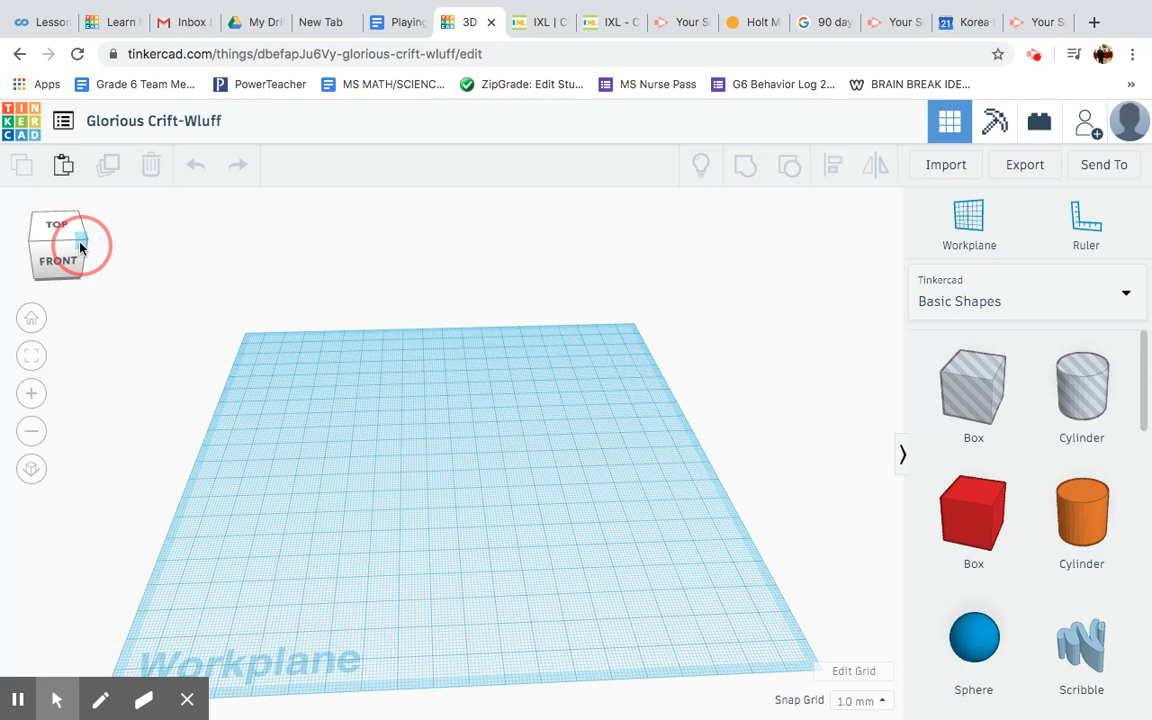
pyautogui.click(34, 247)
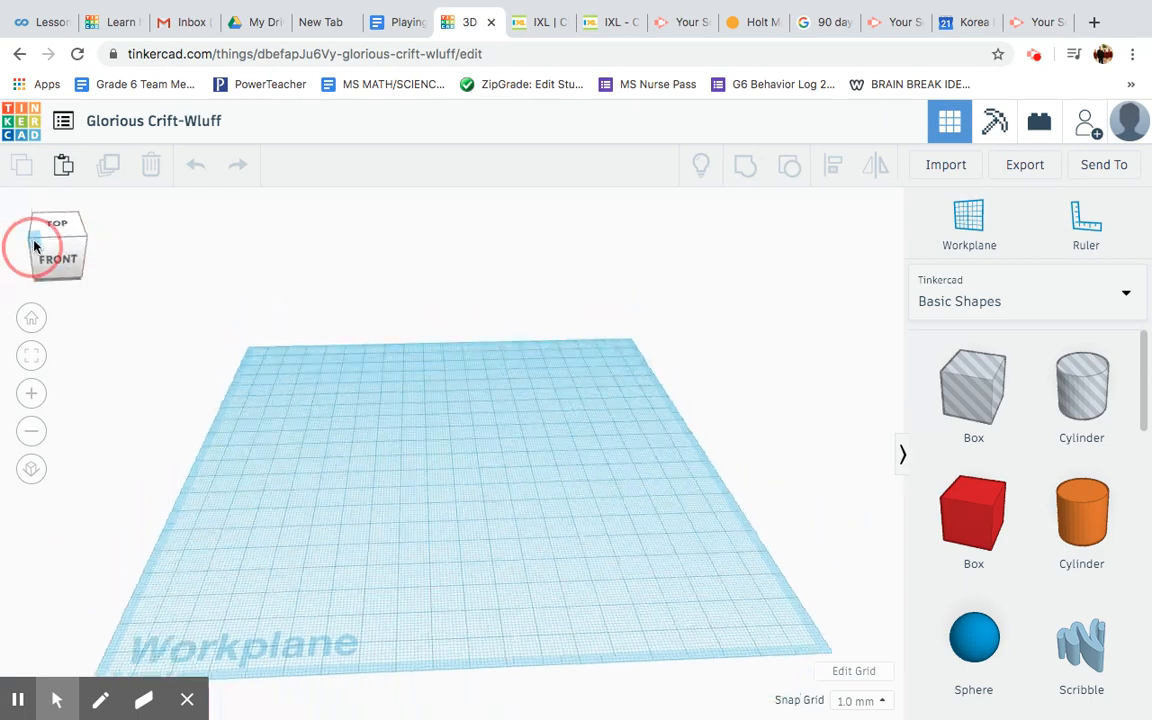
pyautogui.click(56, 264)
pyautogui.moveTo(55, 265); pyautogui.dragTo(54, 265)
# Step: Zoom the workplane out and in, and restore the home view
pyautogui.click(31, 430)
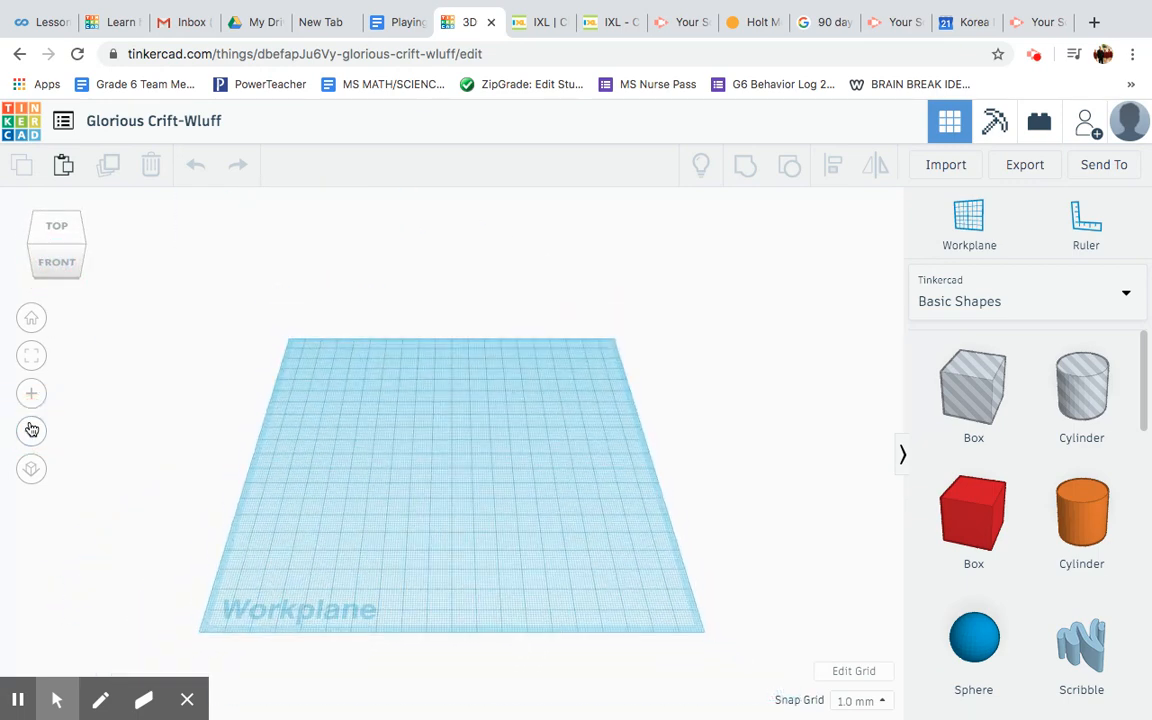
pyautogui.click(31, 395)
pyautogui.click(32, 433)
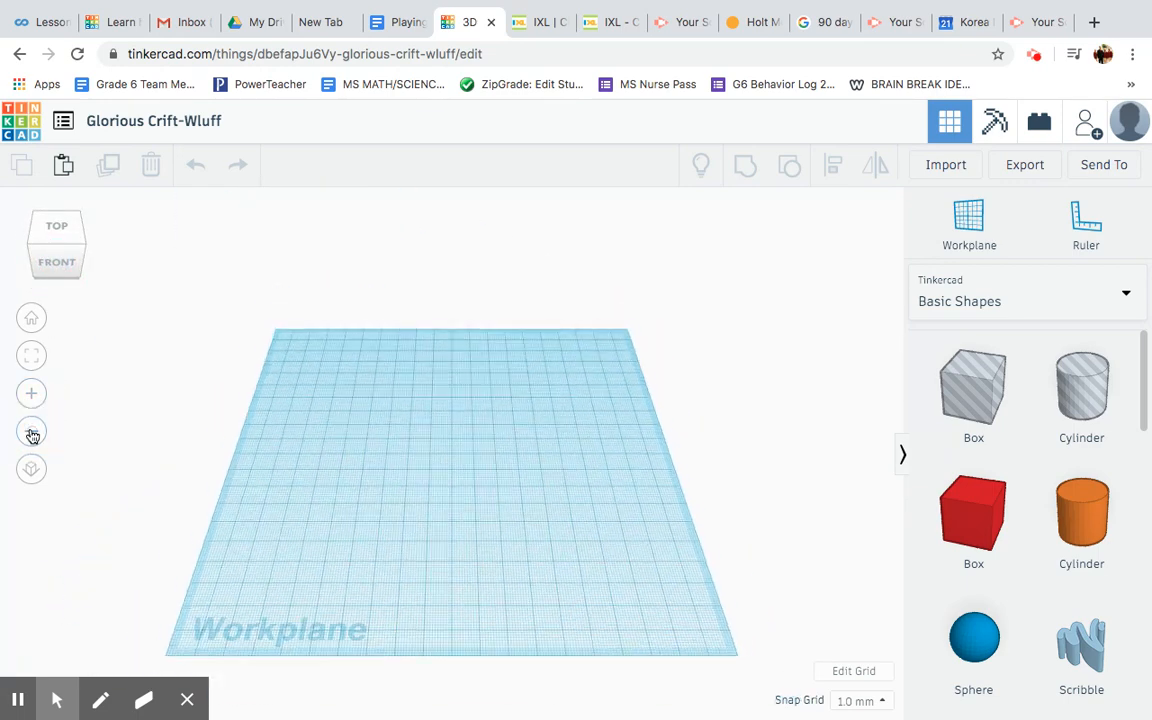
pyautogui.click(31, 320)
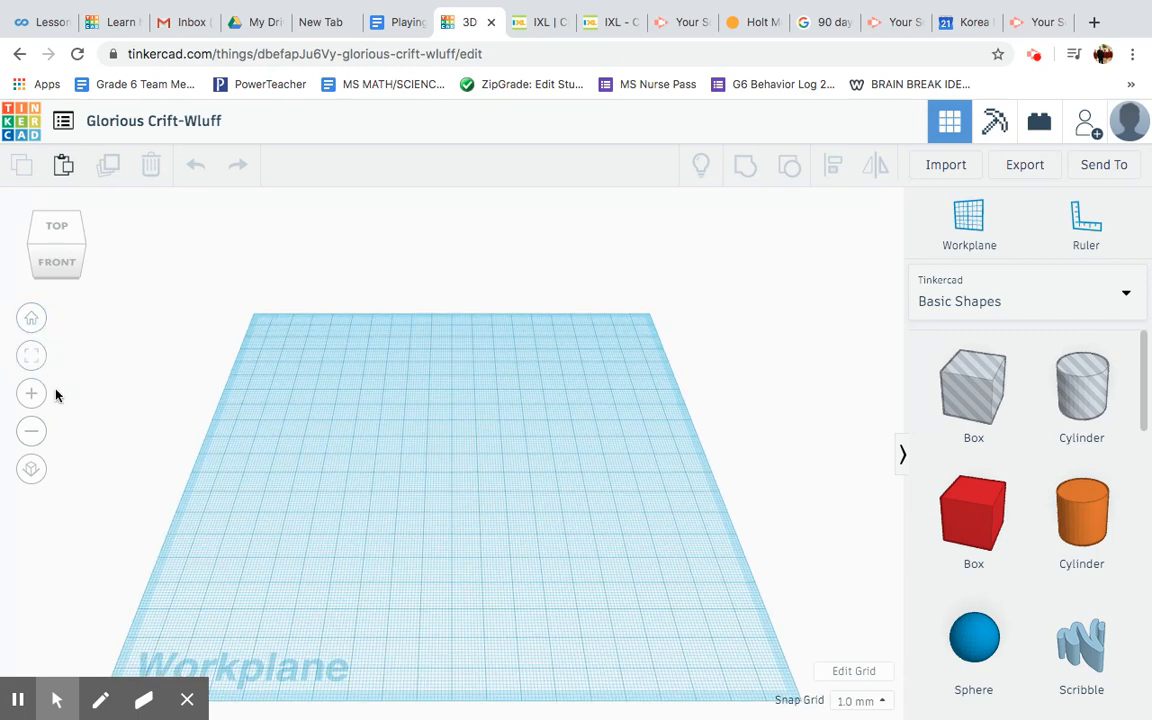
pyautogui.click(18, 700)
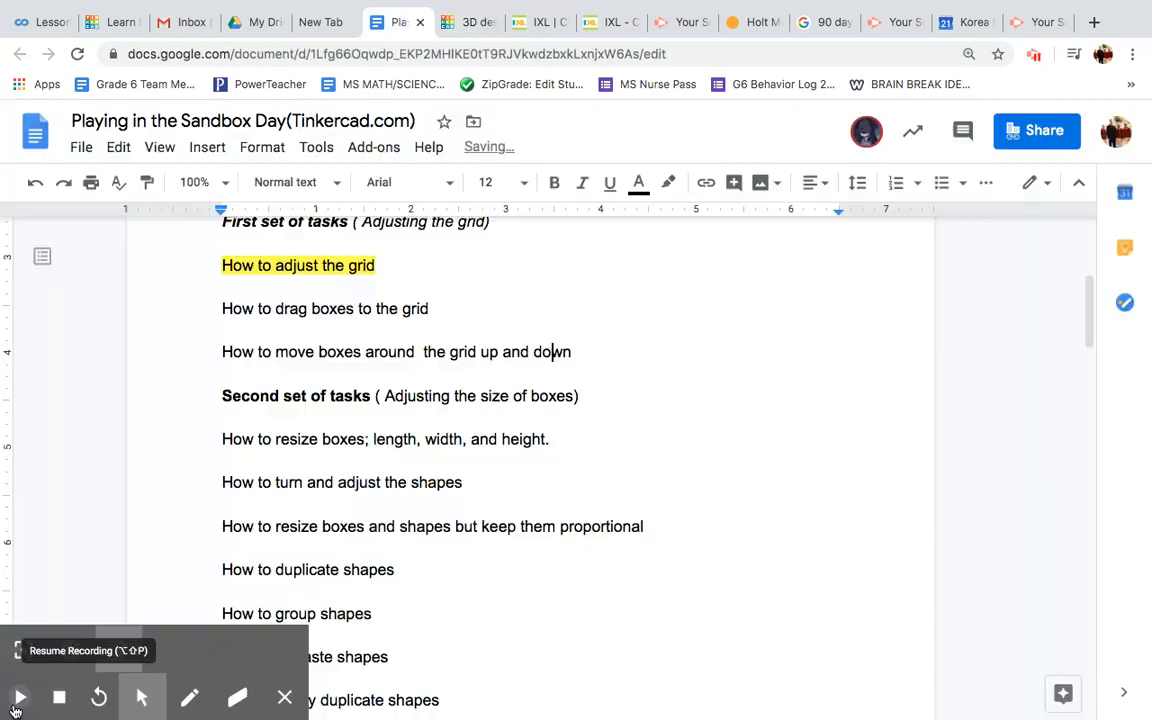
pyautogui.click(20, 697)
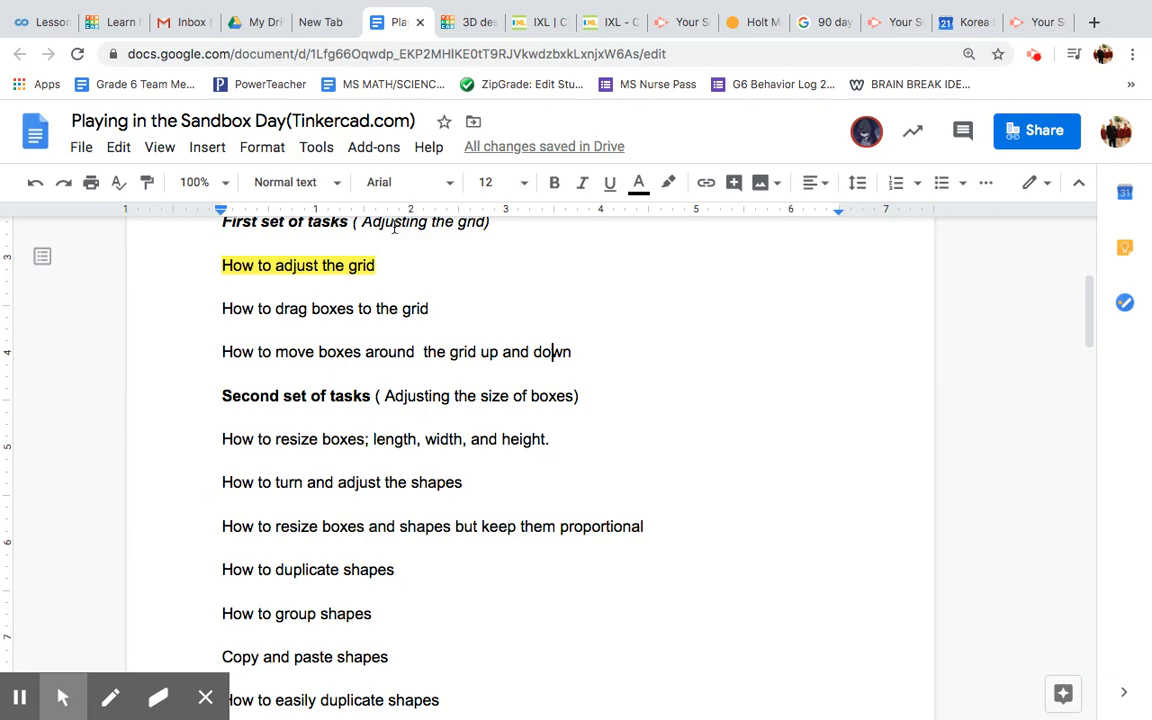
# Step: In the Tinkercad design, place a solid red Box near the middle of the workplane and shift it vertically
pyautogui.click(466, 22)
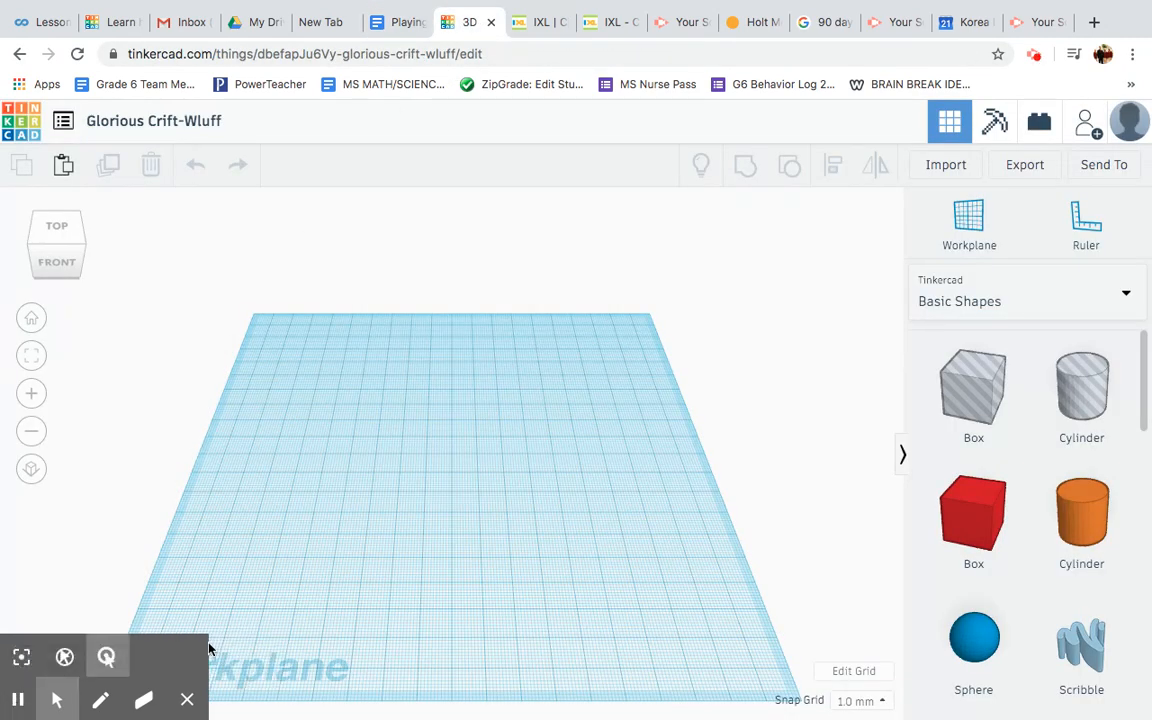
pyautogui.moveTo(960, 515); pyautogui.dragTo(404, 456)
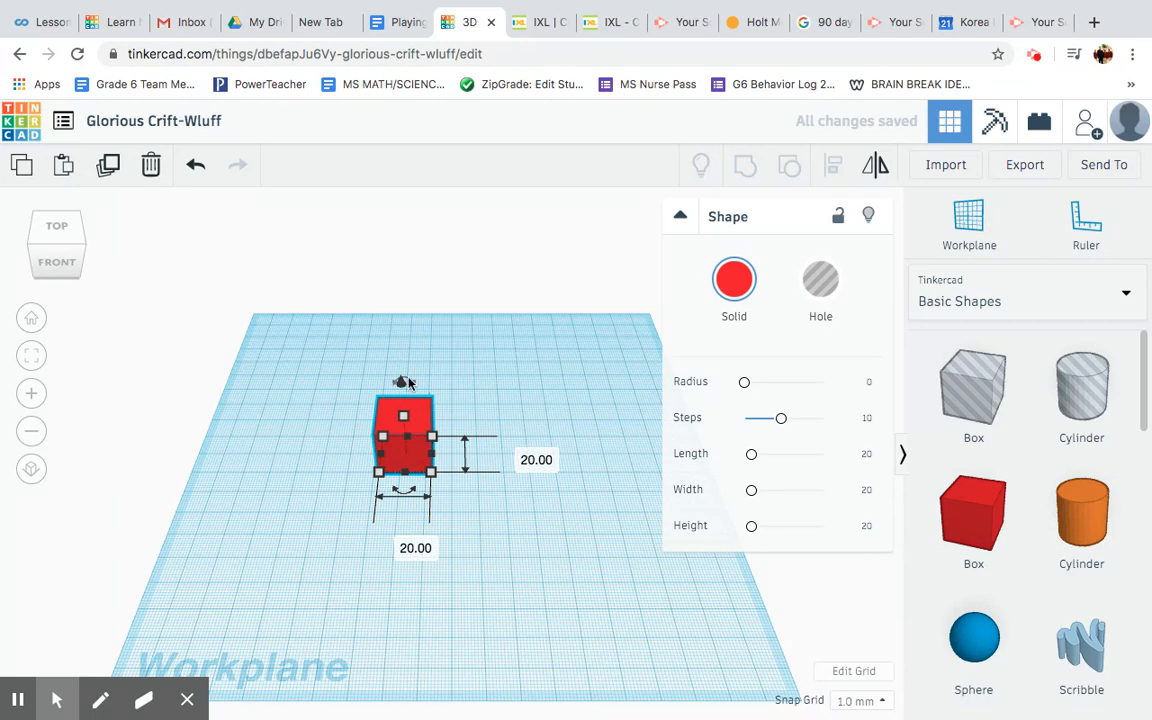
pyautogui.moveTo(404, 385)
pyautogui.mouseDown()
pyautogui.moveTo(399, 334)
pyautogui.moveTo(391, 488)
pyautogui.moveTo(400, 394)
pyautogui.mouseUp()
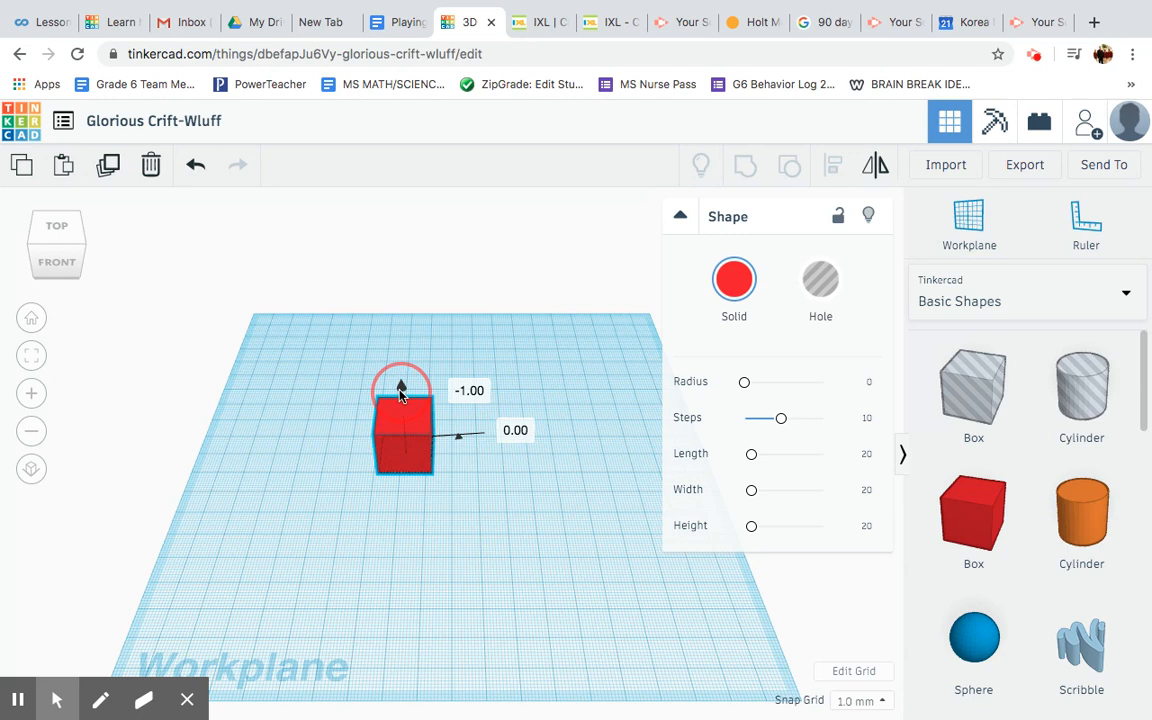
pyautogui.moveTo(400, 395)
pyautogui.mouseDown()
pyautogui.moveTo(395, 352)
pyautogui.moveTo(392, 396)
pyautogui.mouseUp()
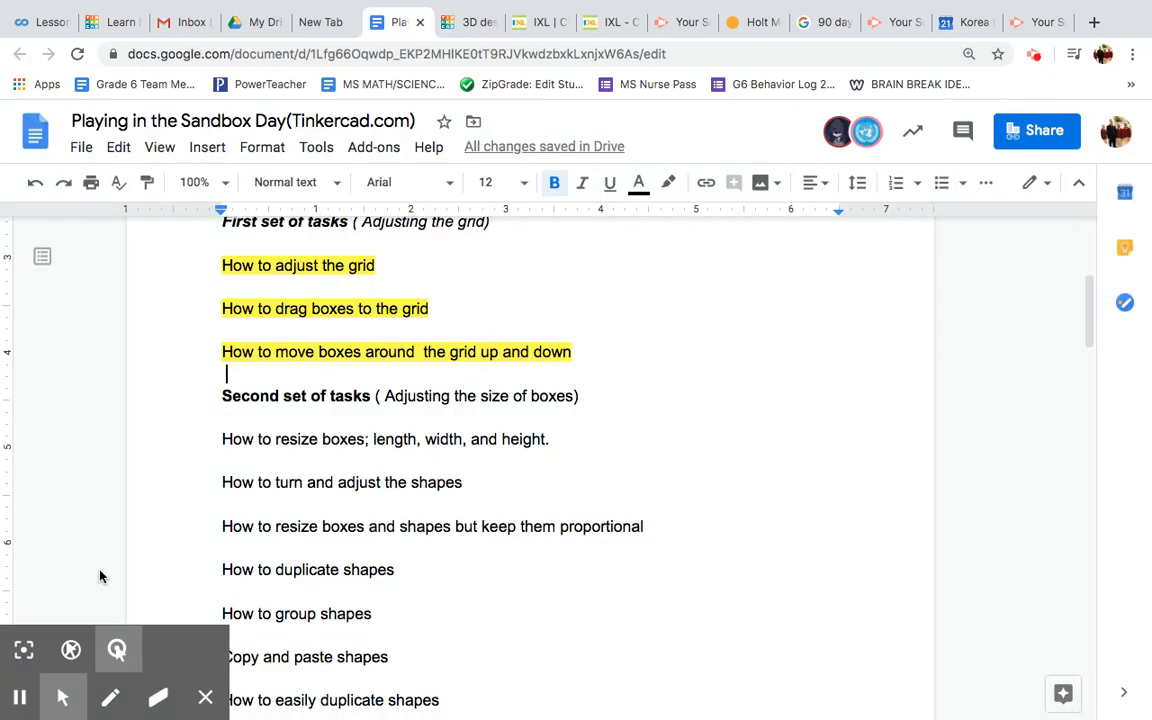
# Step: Enlarge the red box from its front-left corner in the Tinkercad design and undo the last enlargement
pyautogui.scroll(-1, 100, 575)
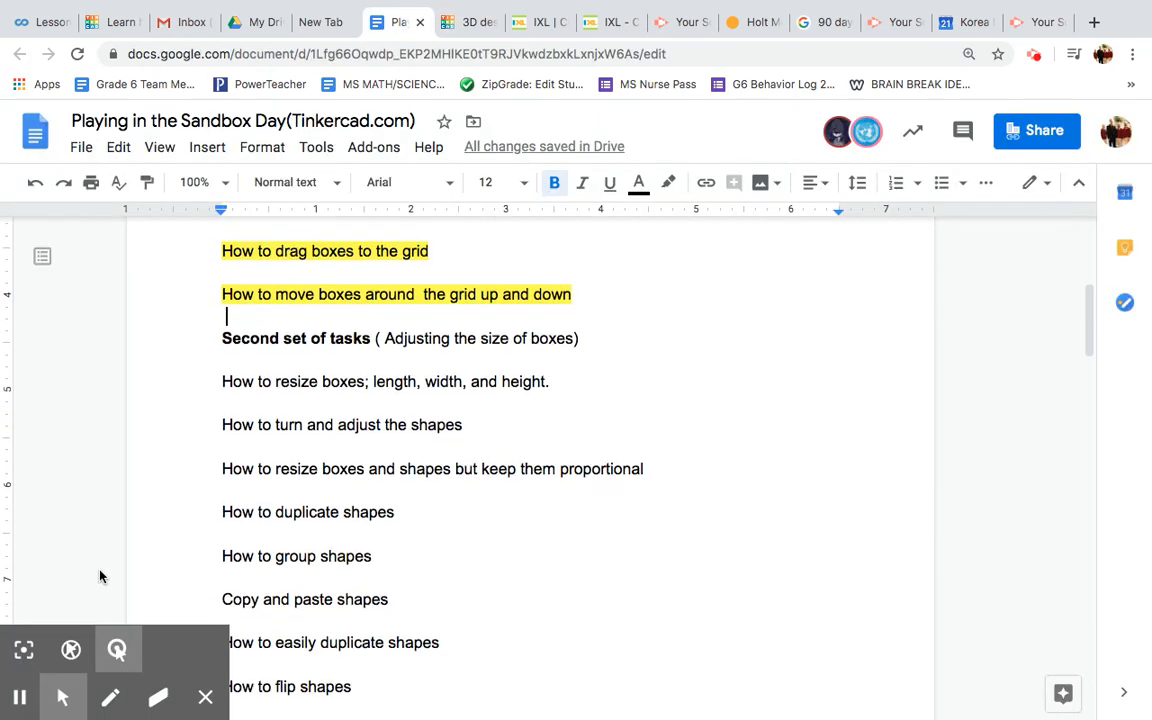
pyautogui.scroll(-1, 100, 576)
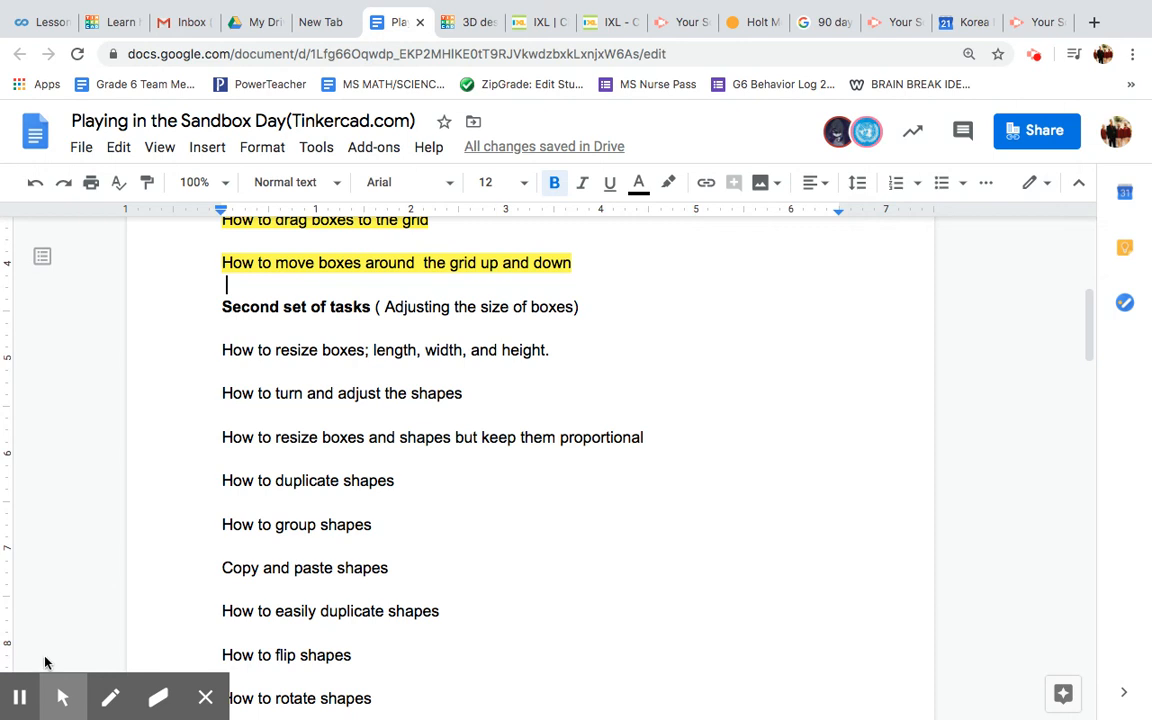
pyautogui.click(20, 705)
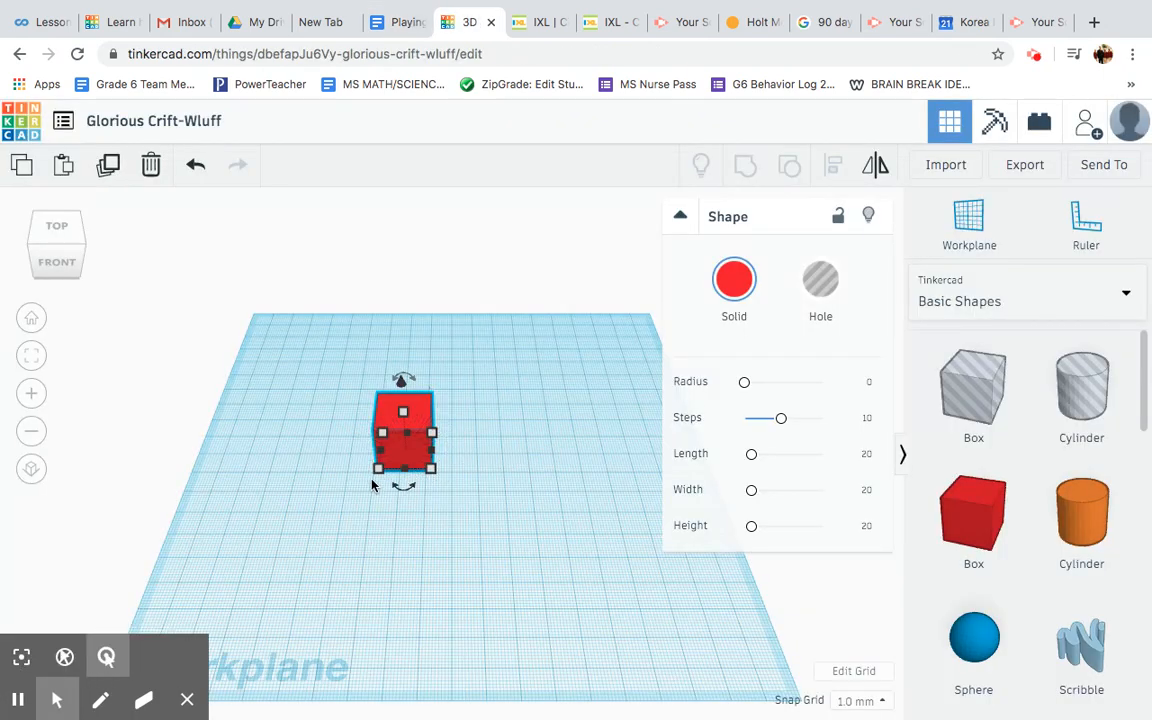
pyautogui.moveTo(398, 425)
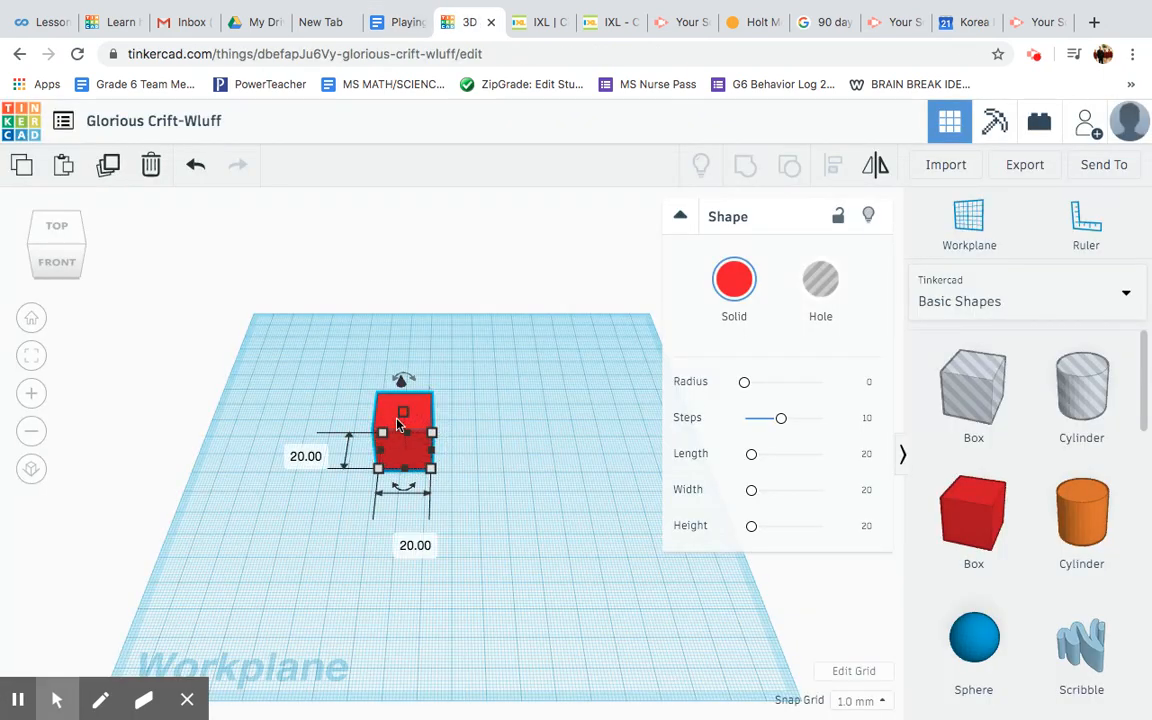
pyautogui.click(381, 476)
pyautogui.click(381, 476)
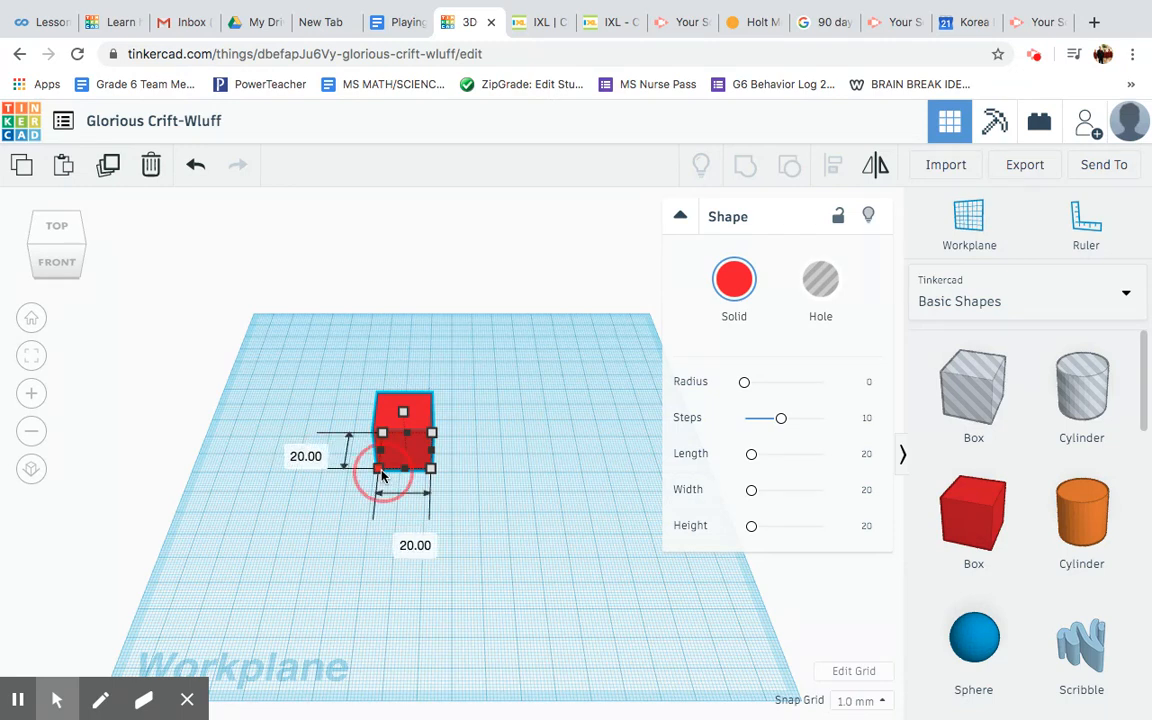
pyautogui.moveTo(381, 476); pyautogui.dragTo(278, 519)
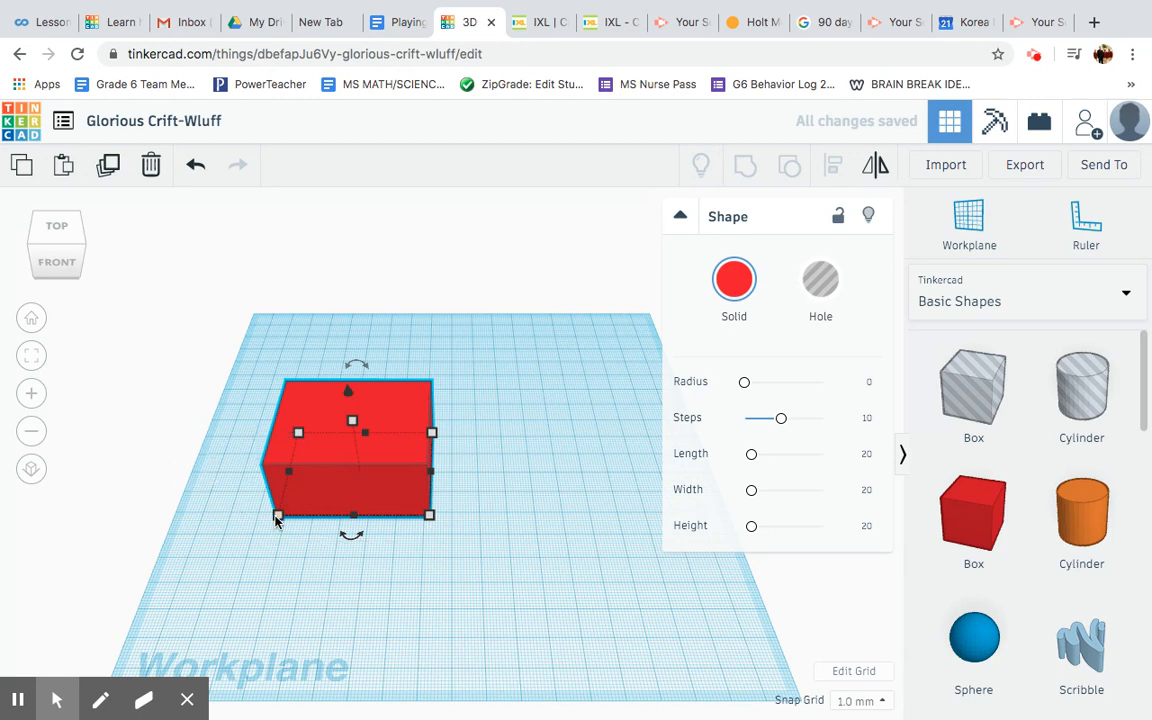
pyautogui.hotkey('ctrl', 'z')
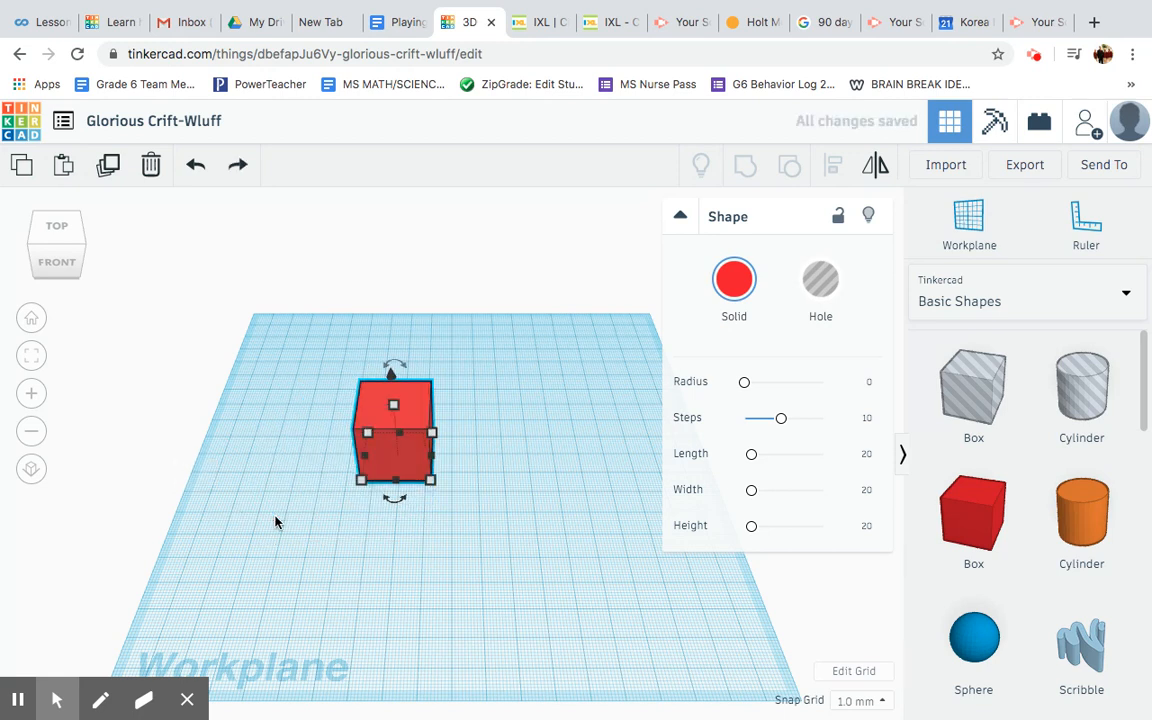
# Step: Stretch the red box to a height of about 77 mm and undo the stretch
pyautogui.click(385, 548)
pyautogui.click(391, 442)
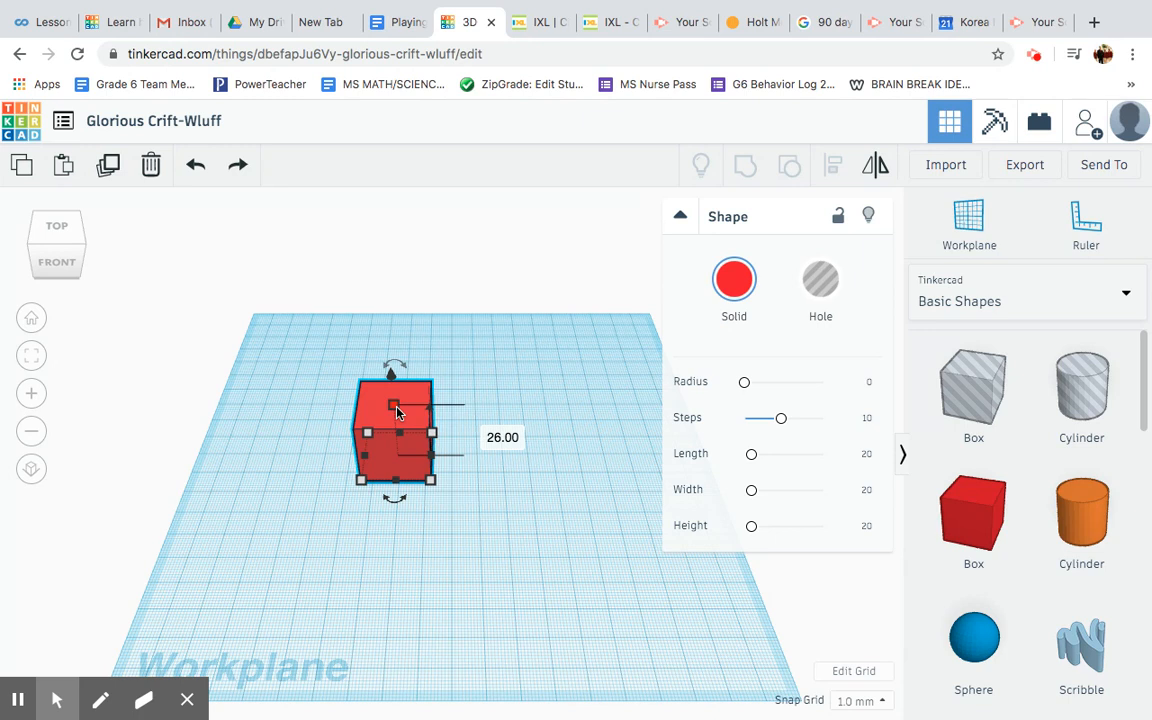
pyautogui.moveTo(397, 411); pyautogui.dragTo(399, 279)
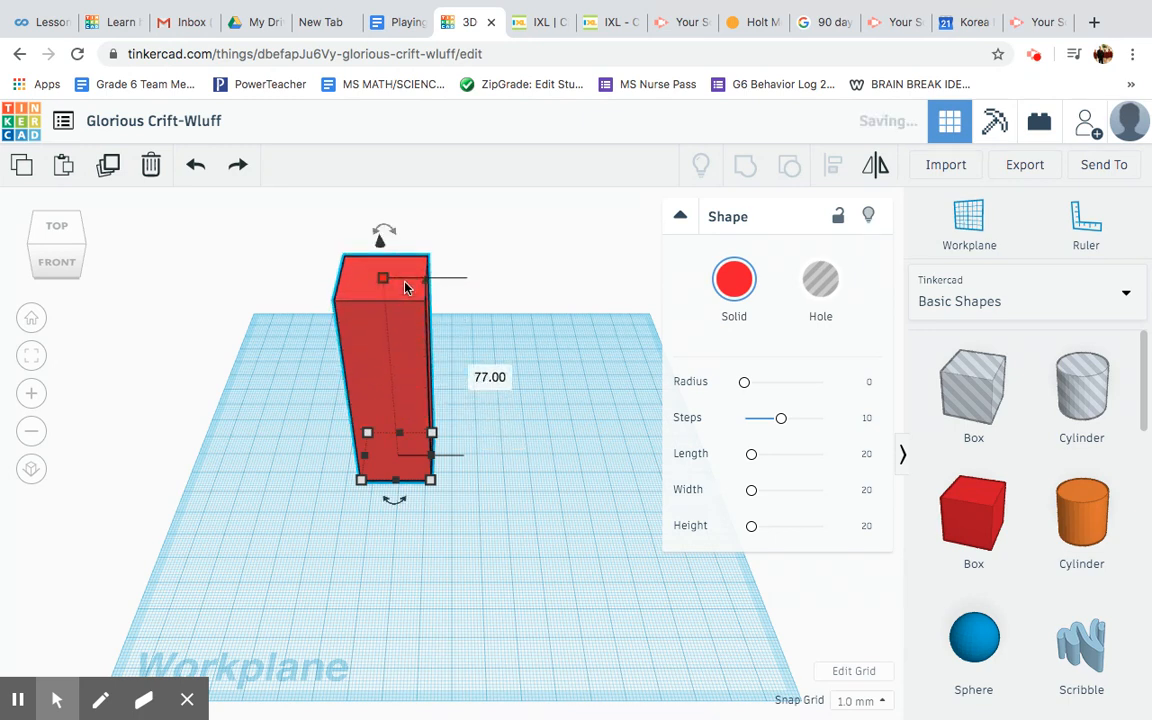
pyautogui.press('super+z')
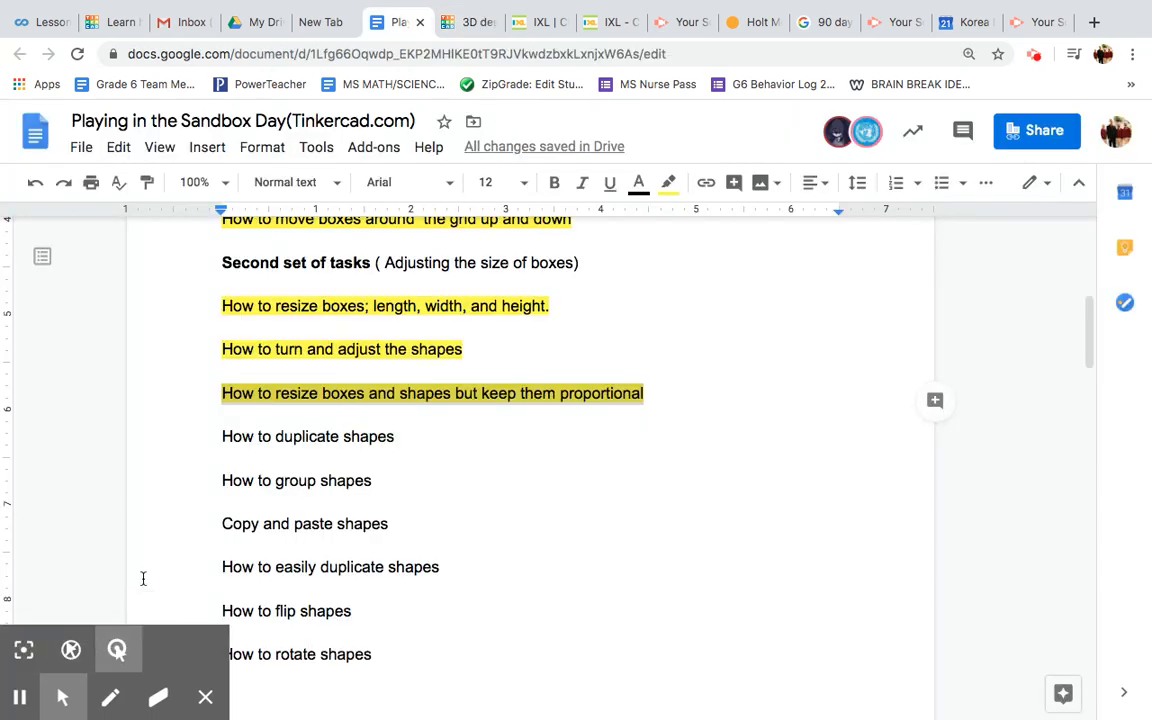
# Step: Copy and paste the red box, and move the duplicate about 25 mm farther right so the boxes stand apart
pyautogui.scroll(-2, 234, 508)
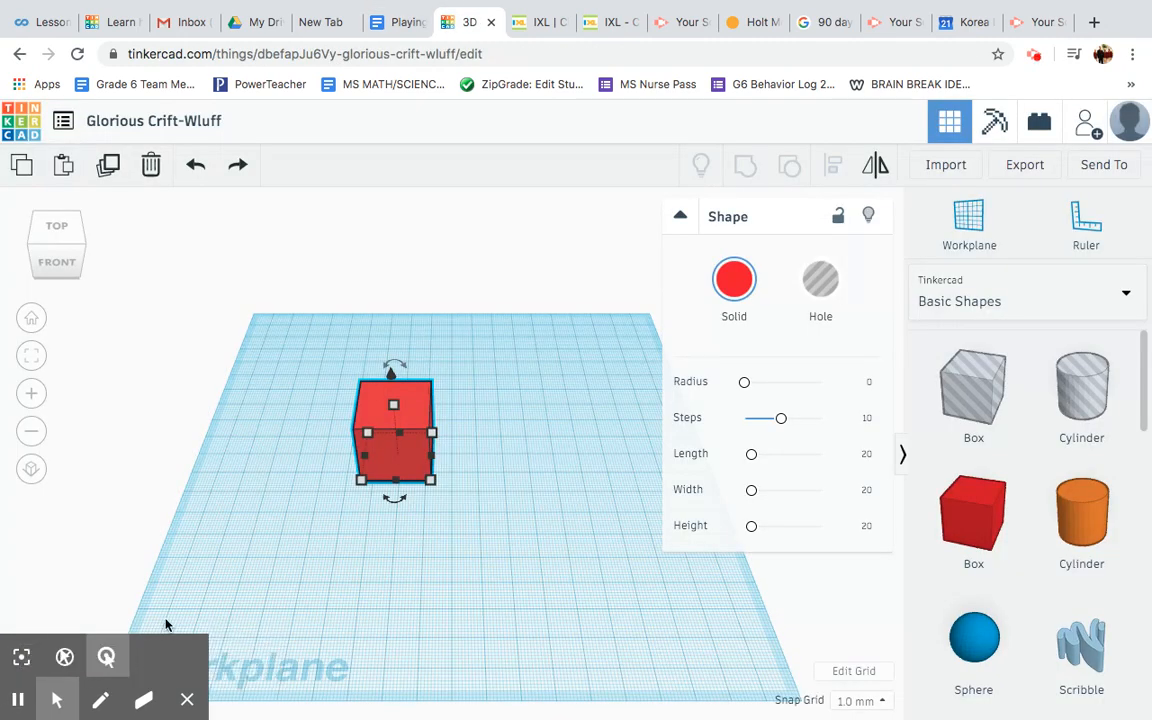
pyautogui.click(336, 543)
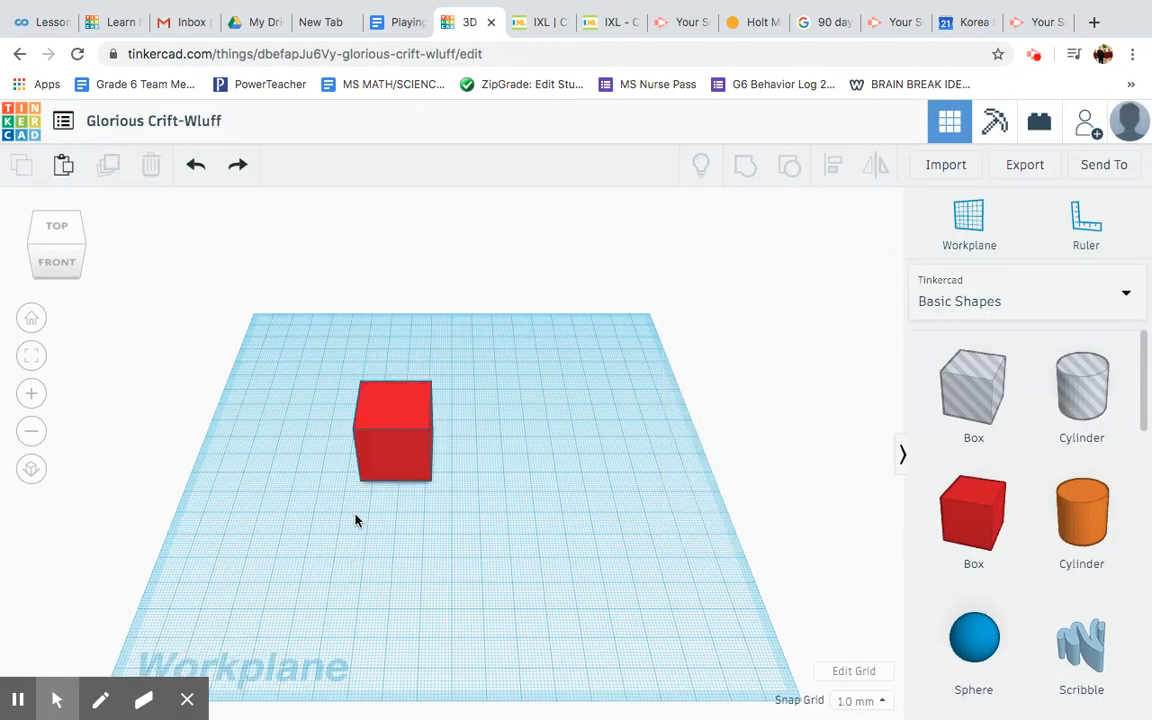
pyautogui.click(401, 452)
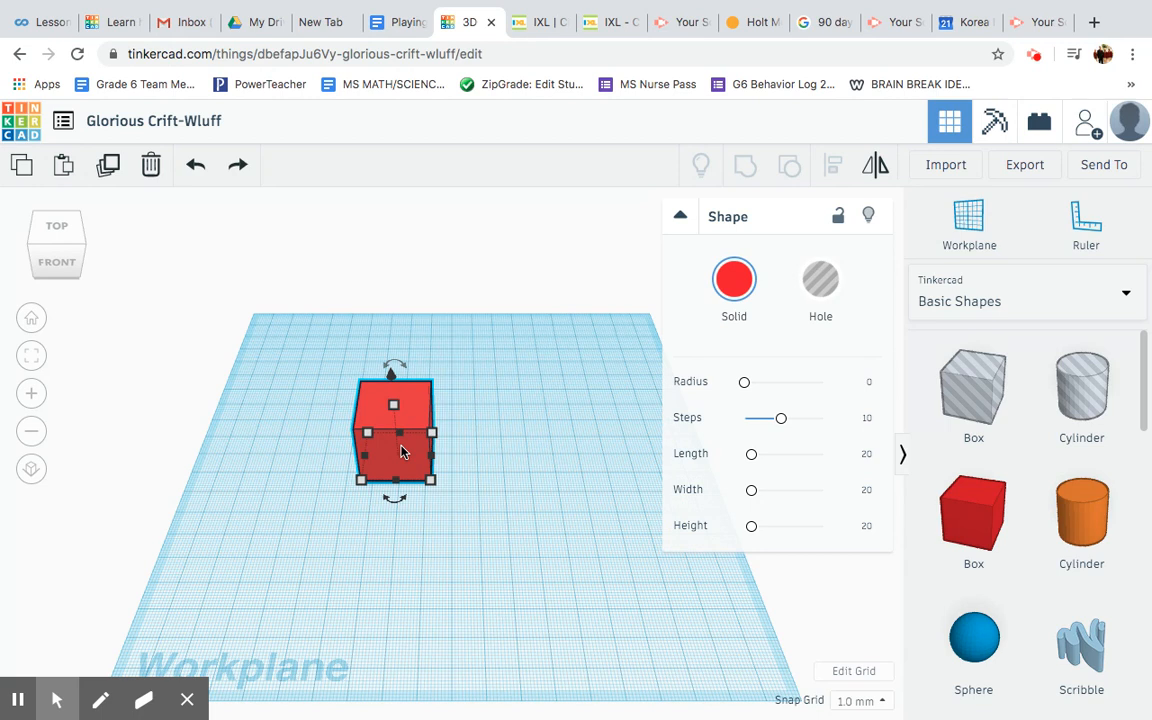
pyautogui.hotkey('ctrl', 'c')
pyautogui.hotkey('ctrl', 'v')
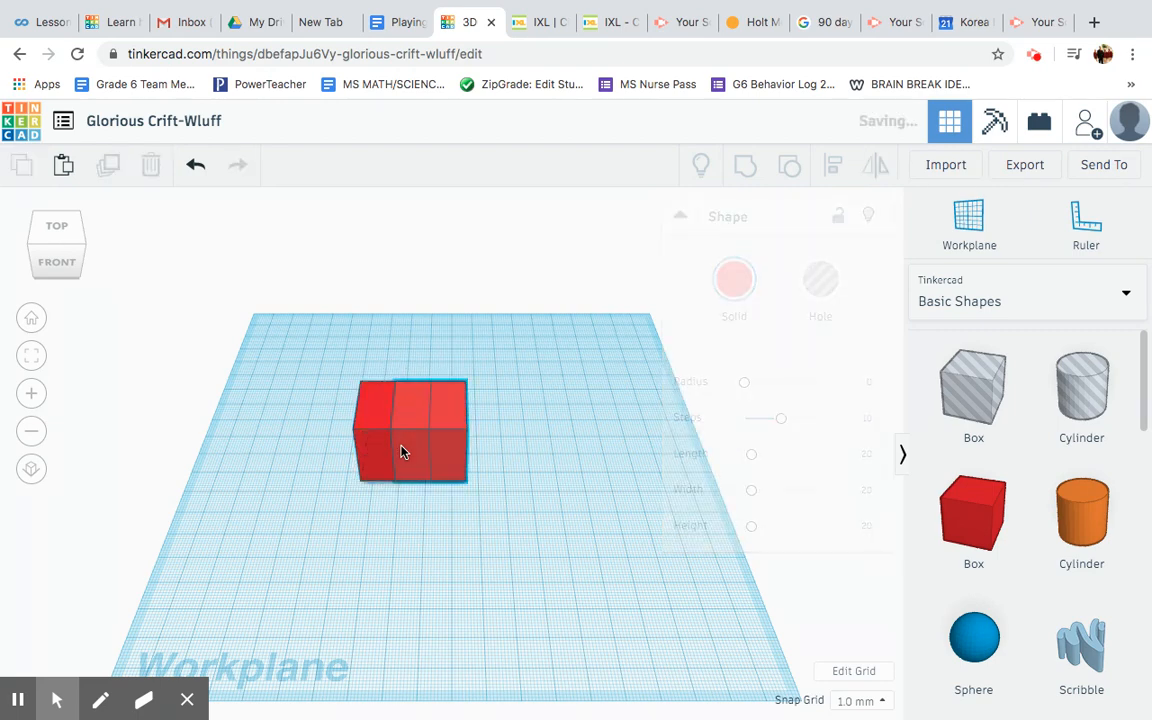
pyautogui.moveTo(437, 442); pyautogui.dragTo(511, 455)
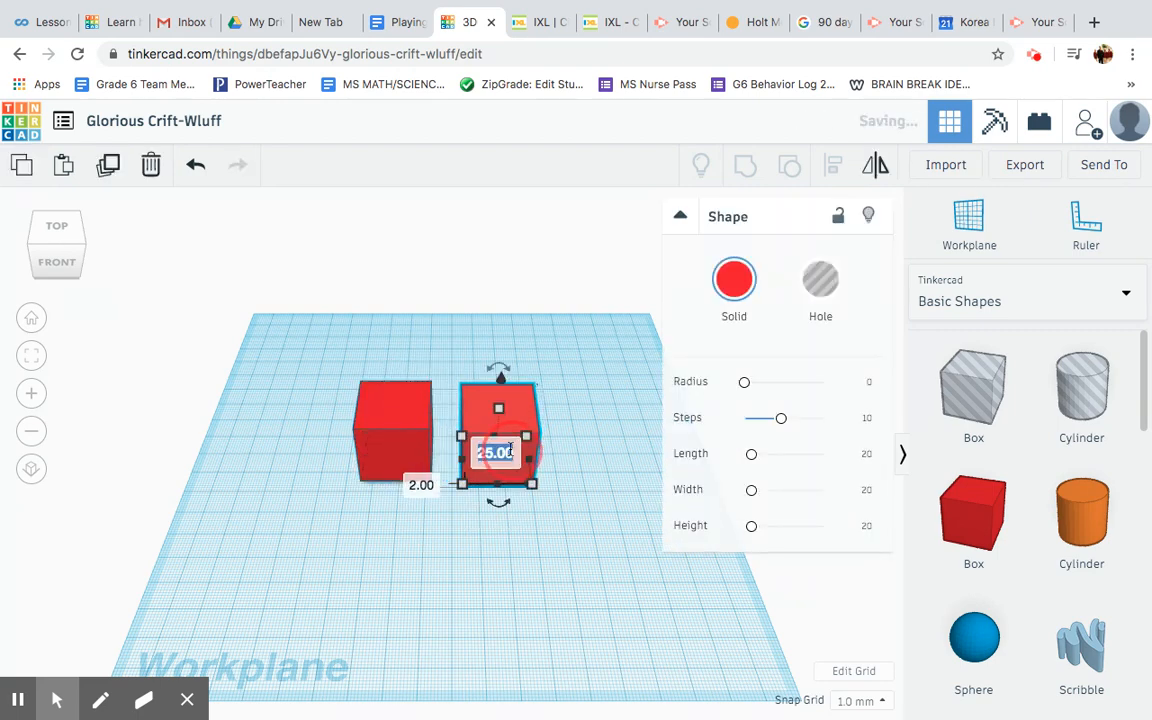
pyautogui.click(500, 532)
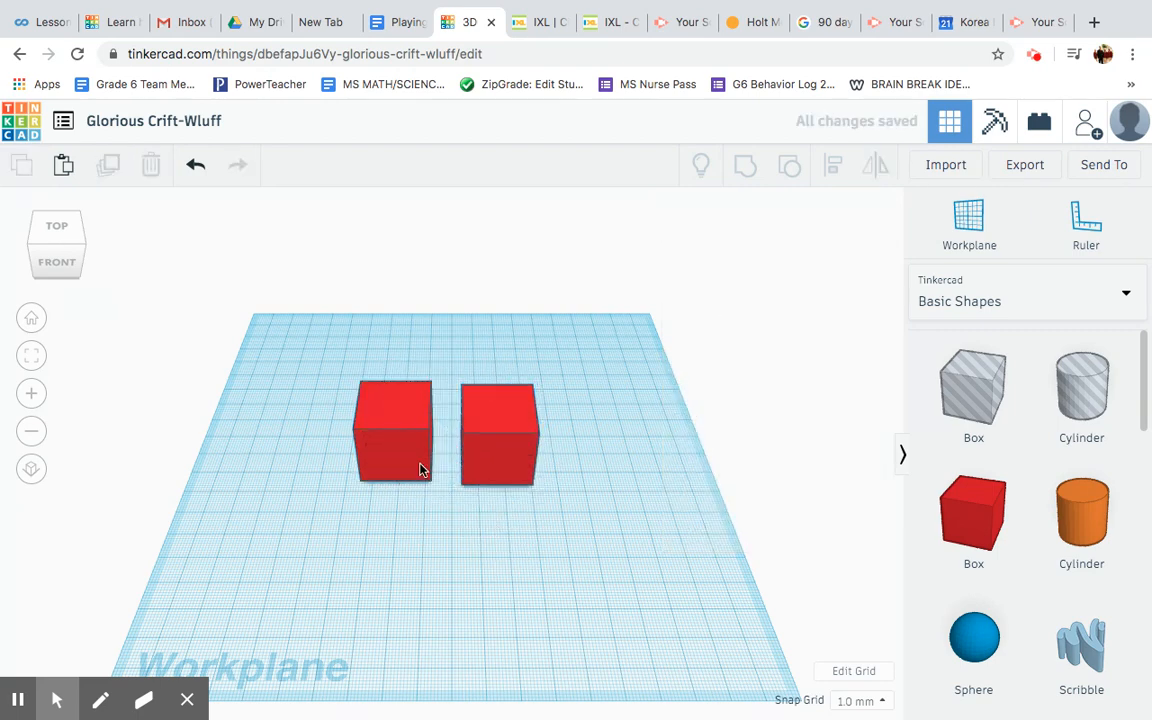
# Step: Duplicate the original red box twice, placing one copy to its left and moving the other about 40 mm left and 38 mm forward
pyautogui.click(380, 429)
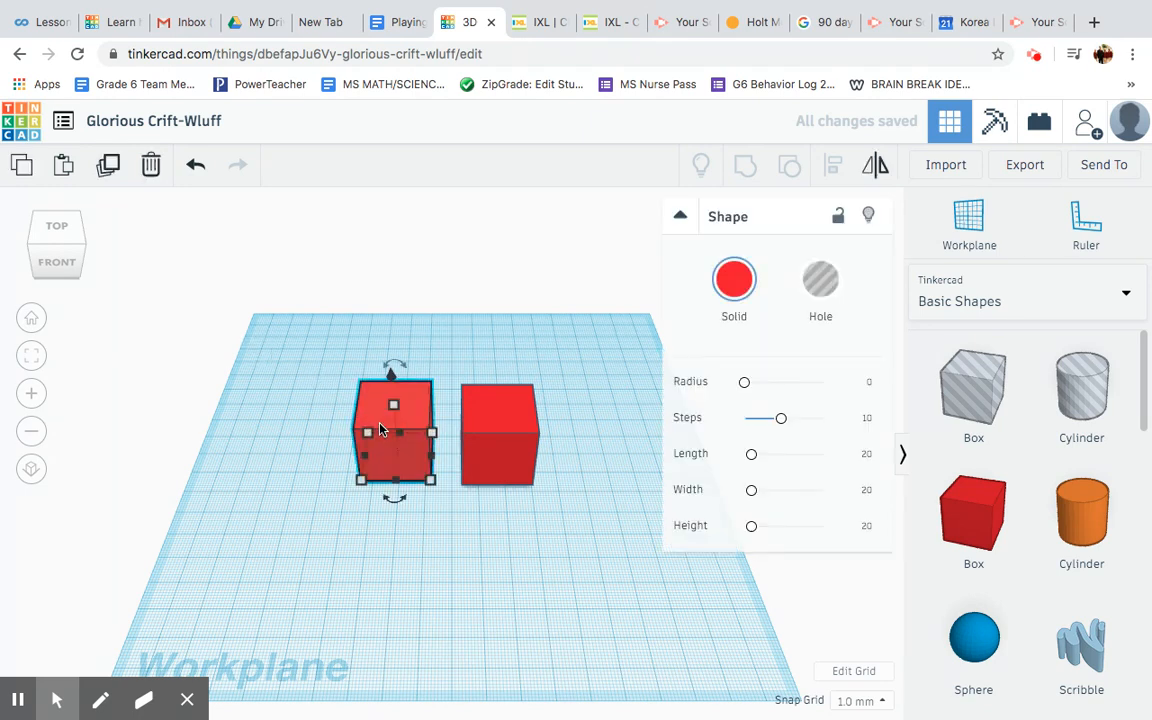
pyautogui.click(107, 166)
pyautogui.click(107, 166)
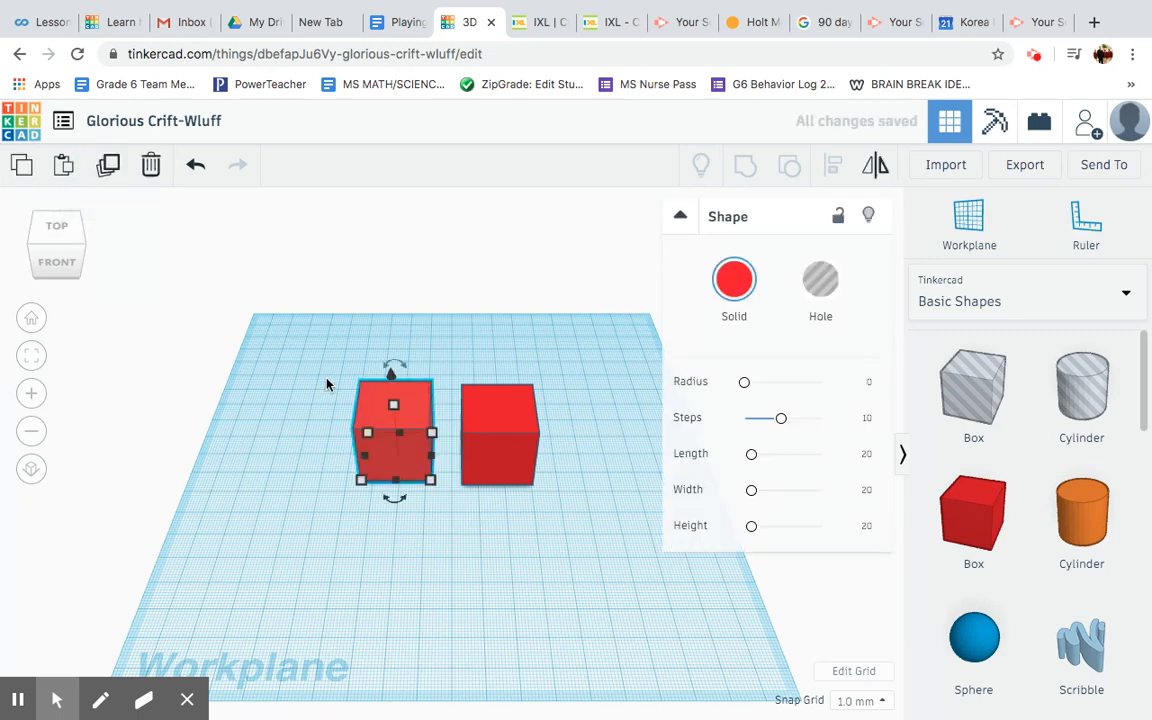
pyautogui.moveTo(377, 425); pyautogui.dragTo(265, 418)
pyautogui.moveTo(380, 430); pyautogui.dragTo(253, 503)
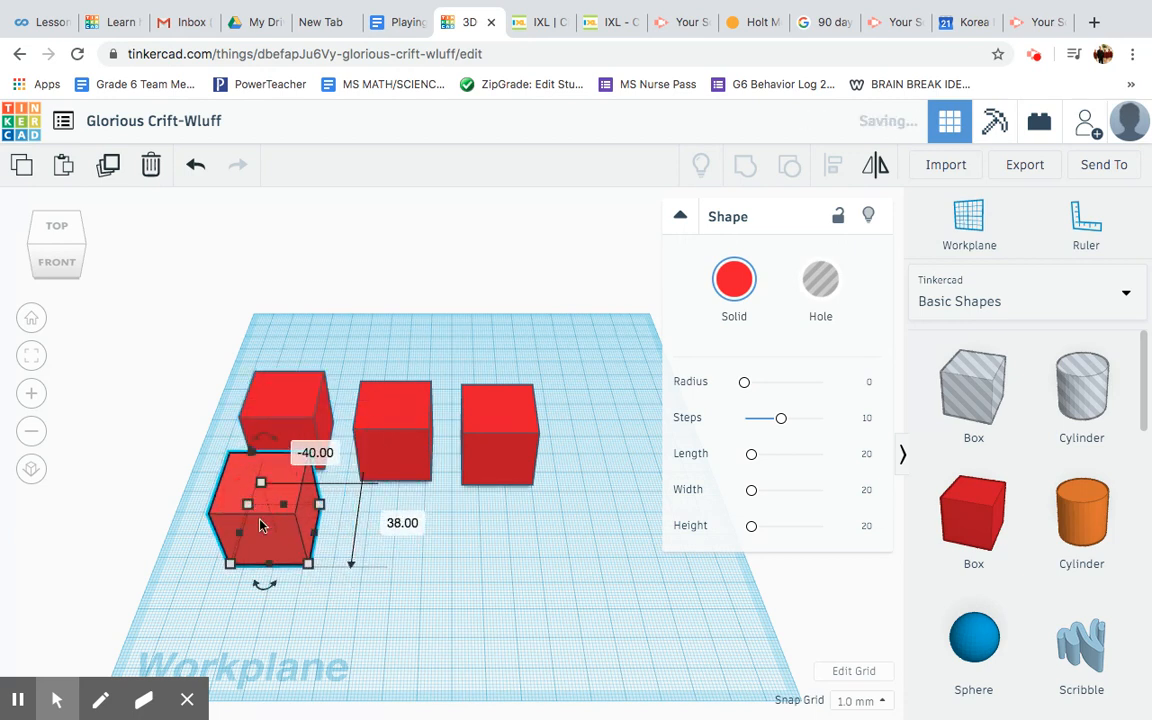
# Step: Undo the box duplications and moves until only the original red box remains on the workplane
pyautogui.hotkey('ctrl', 'z')
pyautogui.hotkey('ctrl', 'z')
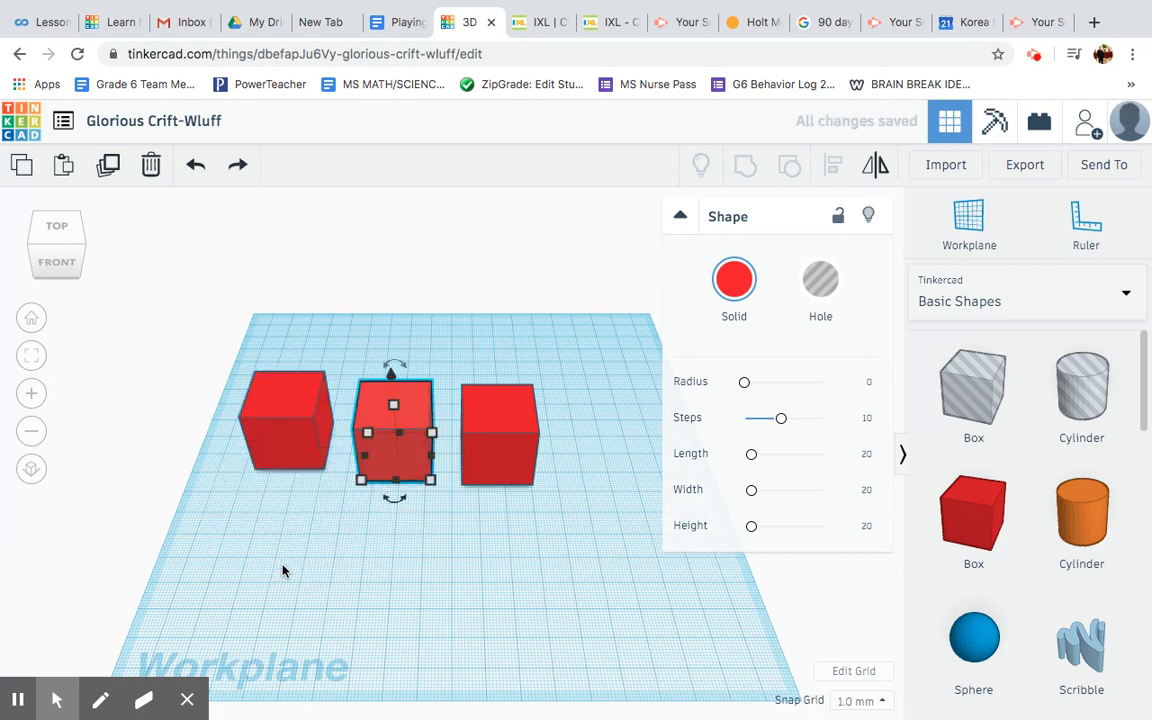
pyautogui.hotkey('ctrl', 'z')
pyautogui.hotkey('ctrl', 'z')
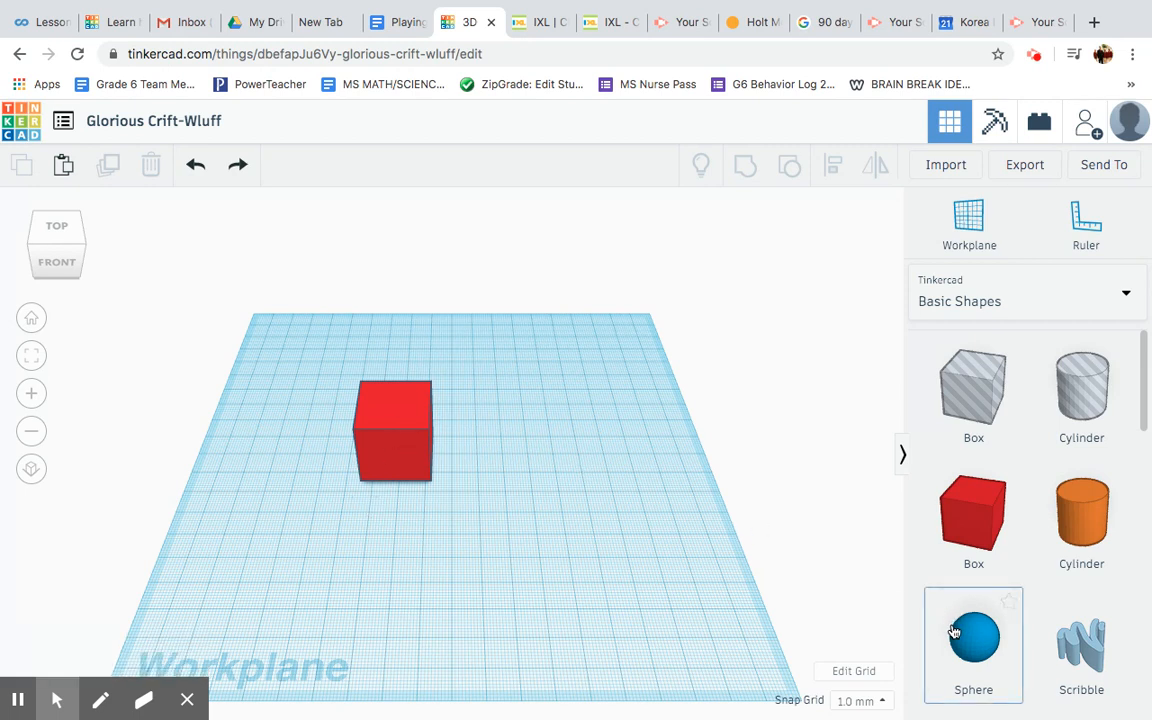
# Step: Place a blue Sphere to the right of the red box and raise it 36 mm above the workplane
pyautogui.moveTo(954, 632); pyautogui.dragTo(521, 496)
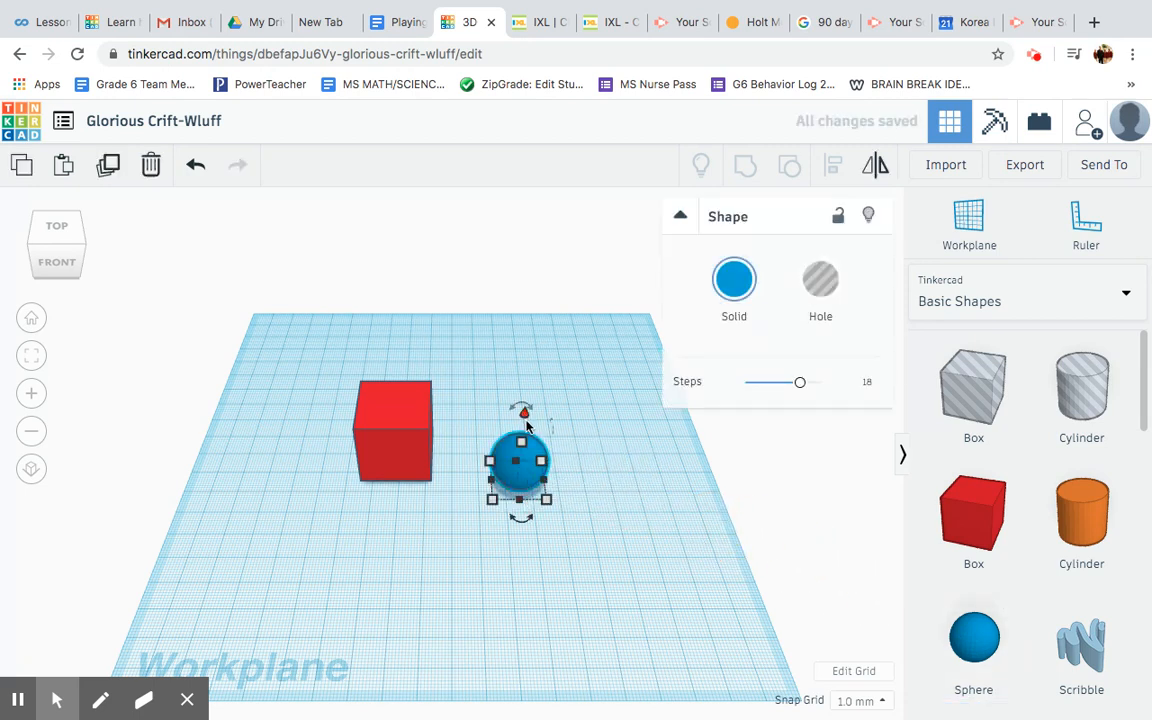
pyautogui.moveTo(524, 414); pyautogui.dragTo(520, 328)
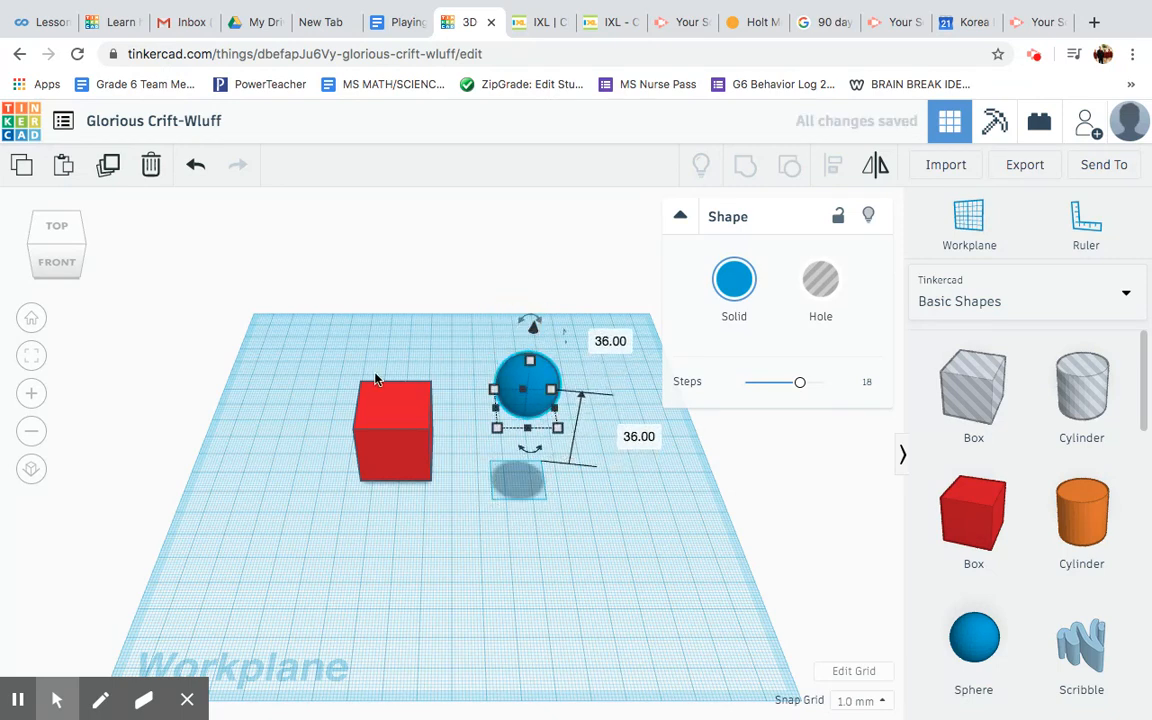
# Step: Move the raised sphere directly above the red box, about 43 mm left in front view and about 29 mm back in top view
pyautogui.click(70, 250)
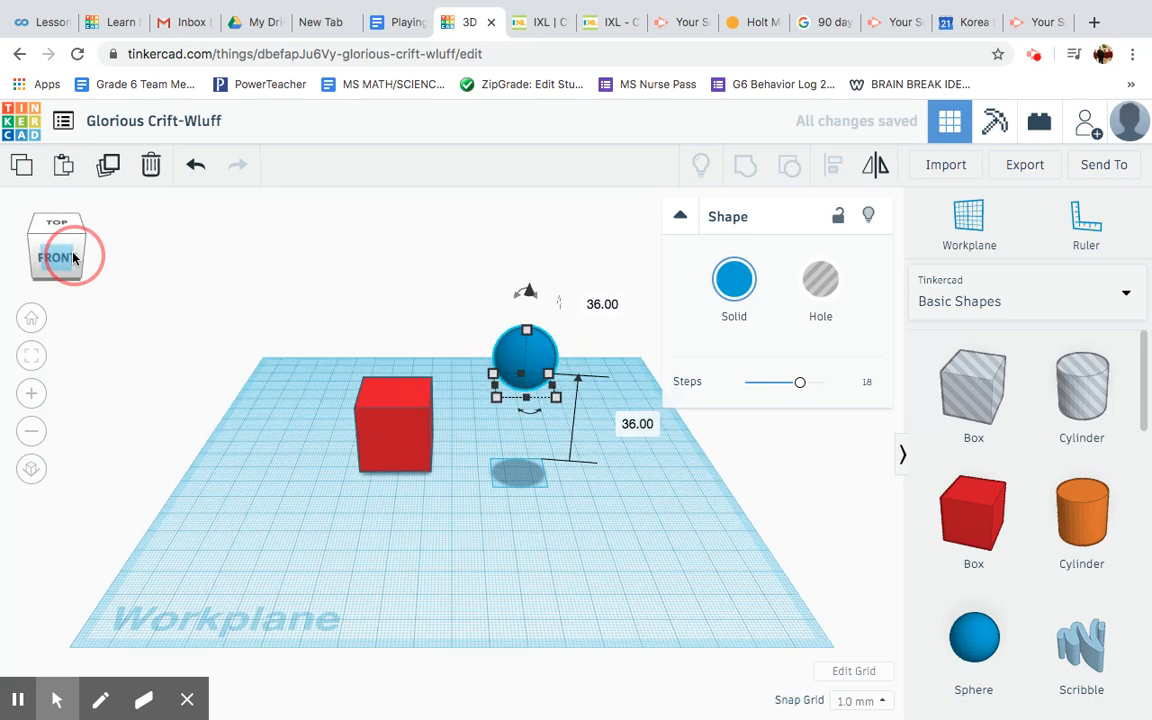
pyautogui.moveTo(72, 249); pyautogui.dragTo(74, 251)
pyautogui.click(213, 342)
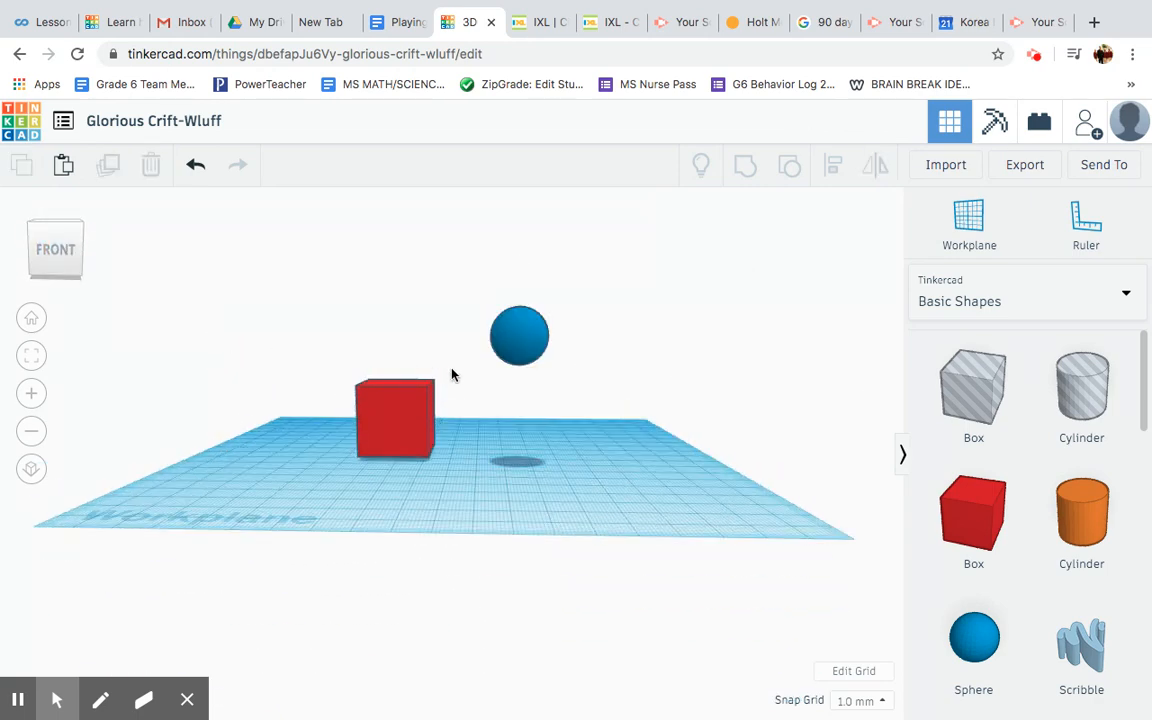
pyautogui.moveTo(510, 357); pyautogui.dragTo(386, 355)
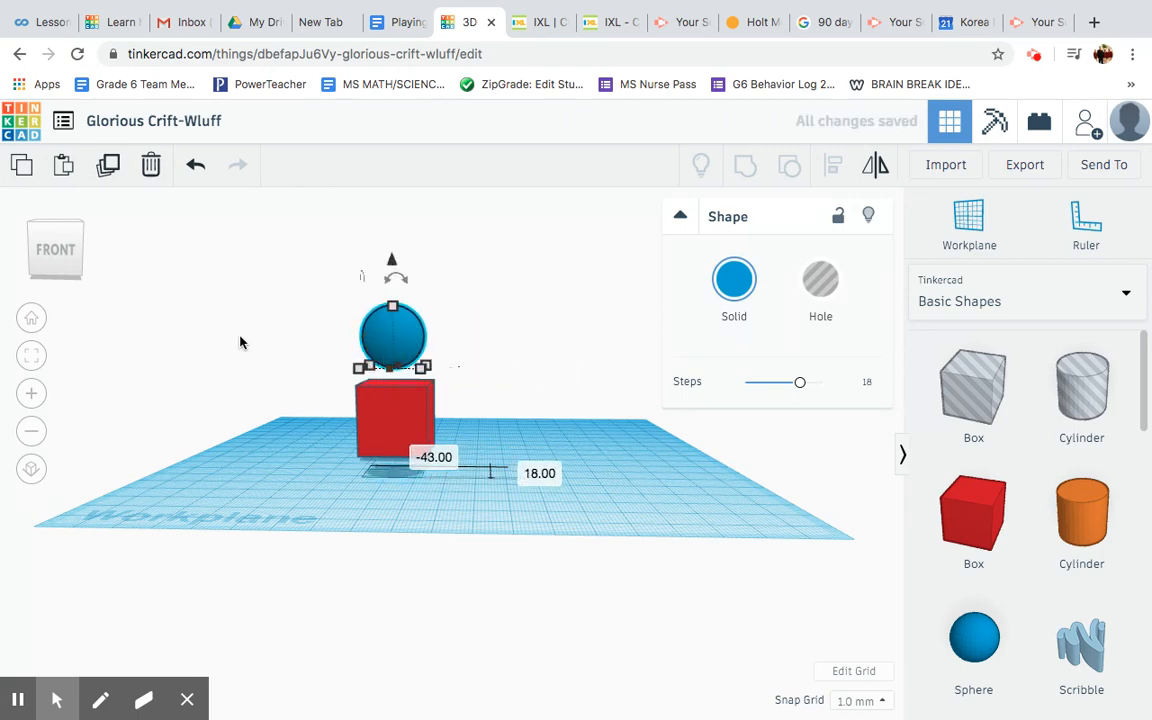
pyautogui.click(70, 256)
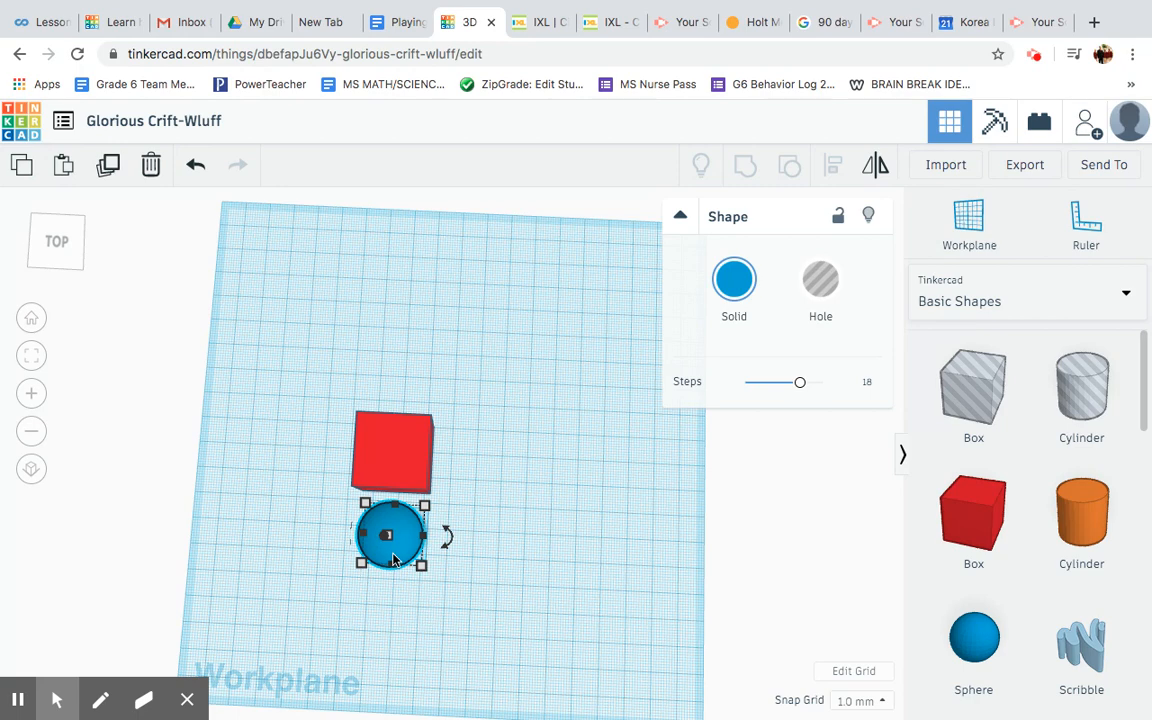
pyautogui.moveTo(403, 556); pyautogui.dragTo(397, 450)
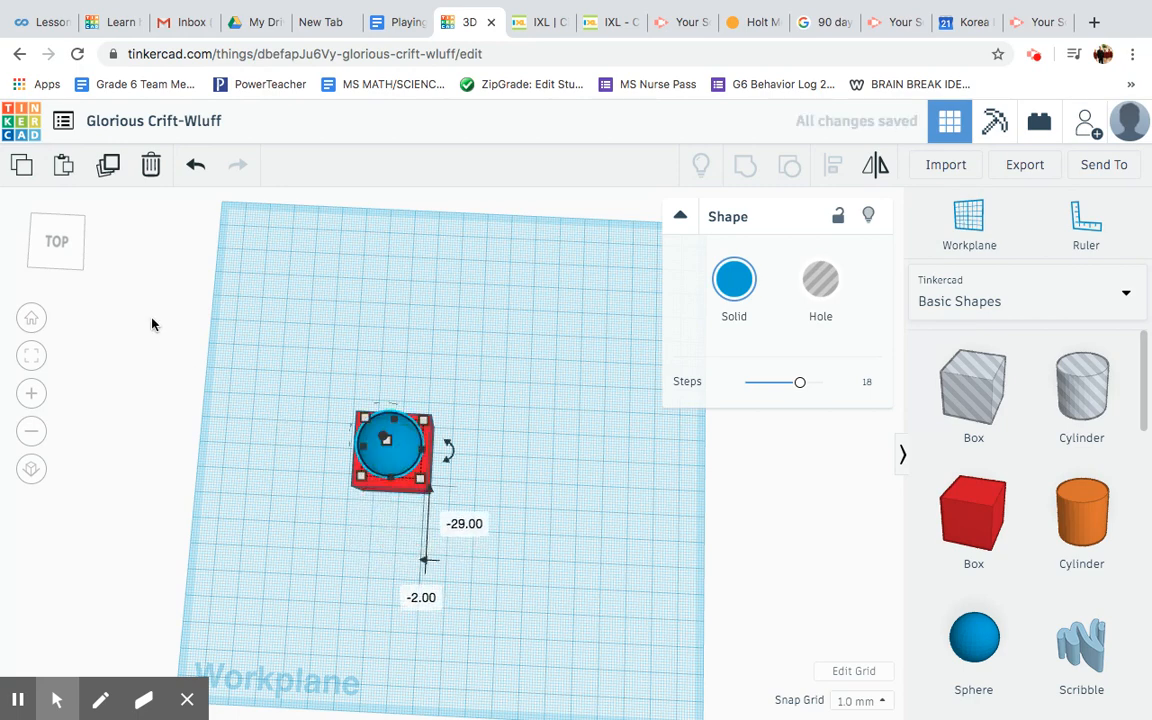
# Step: Lower the blue sphere until it rests on the top face of the red box
pyautogui.moveTo(72, 256); pyautogui.dragTo(72, 244)
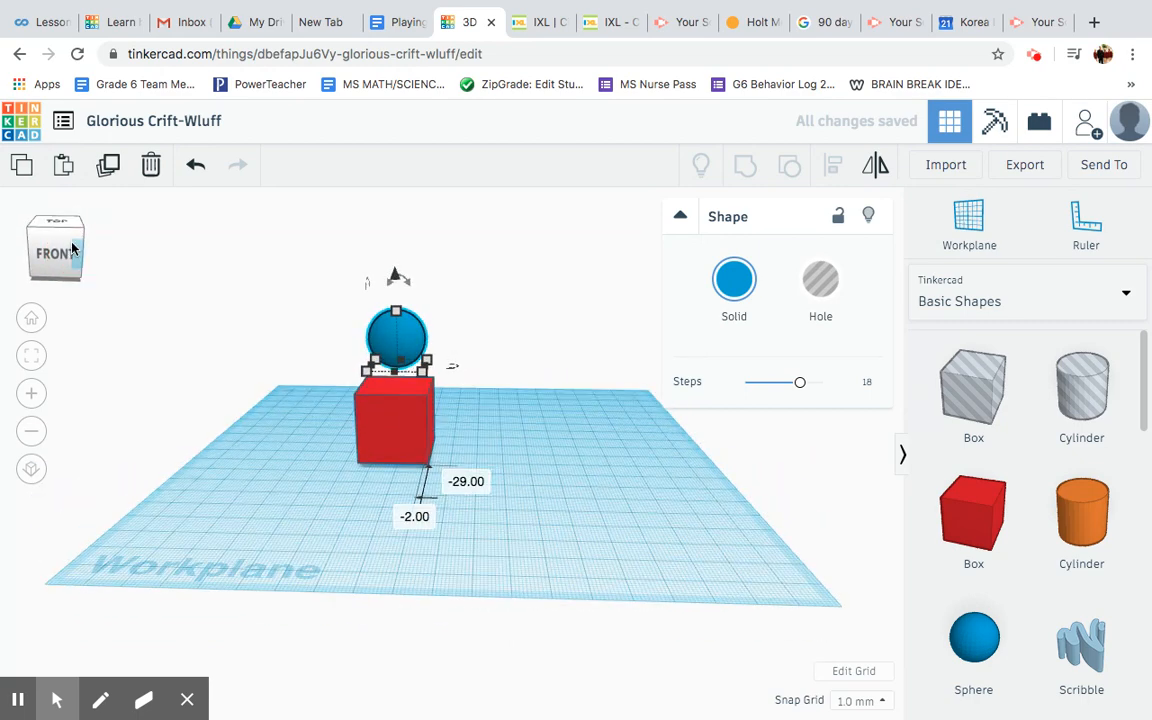
pyautogui.click(242, 430)
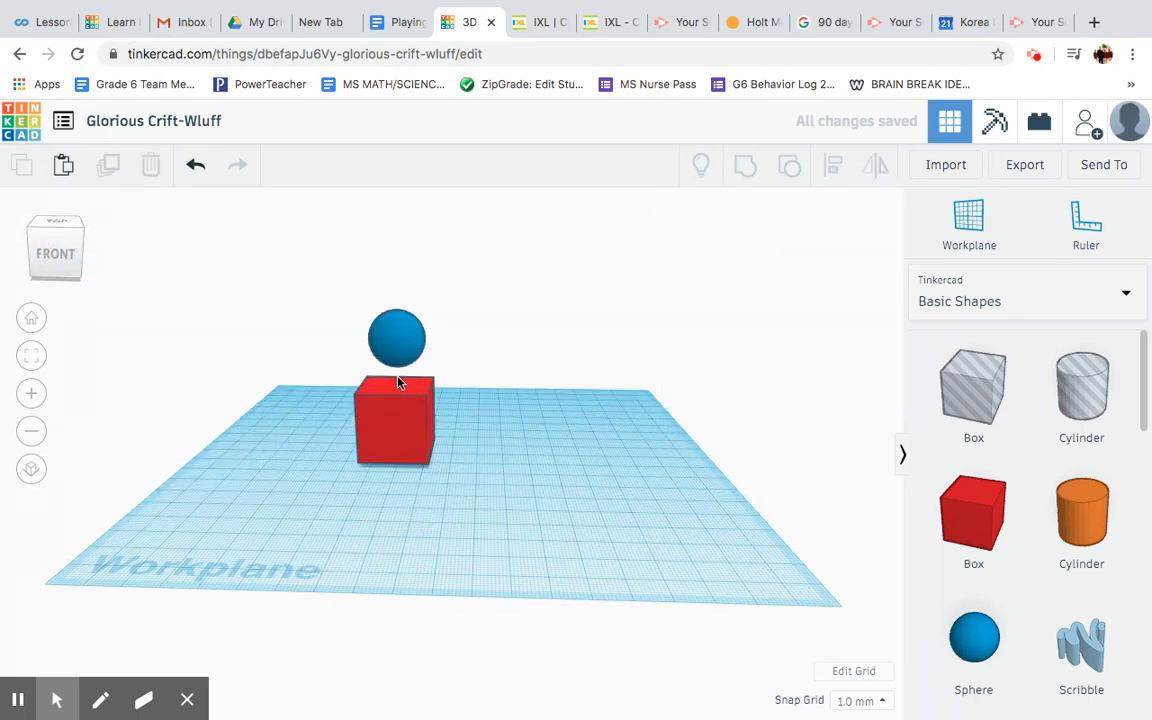
pyautogui.click(400, 347)
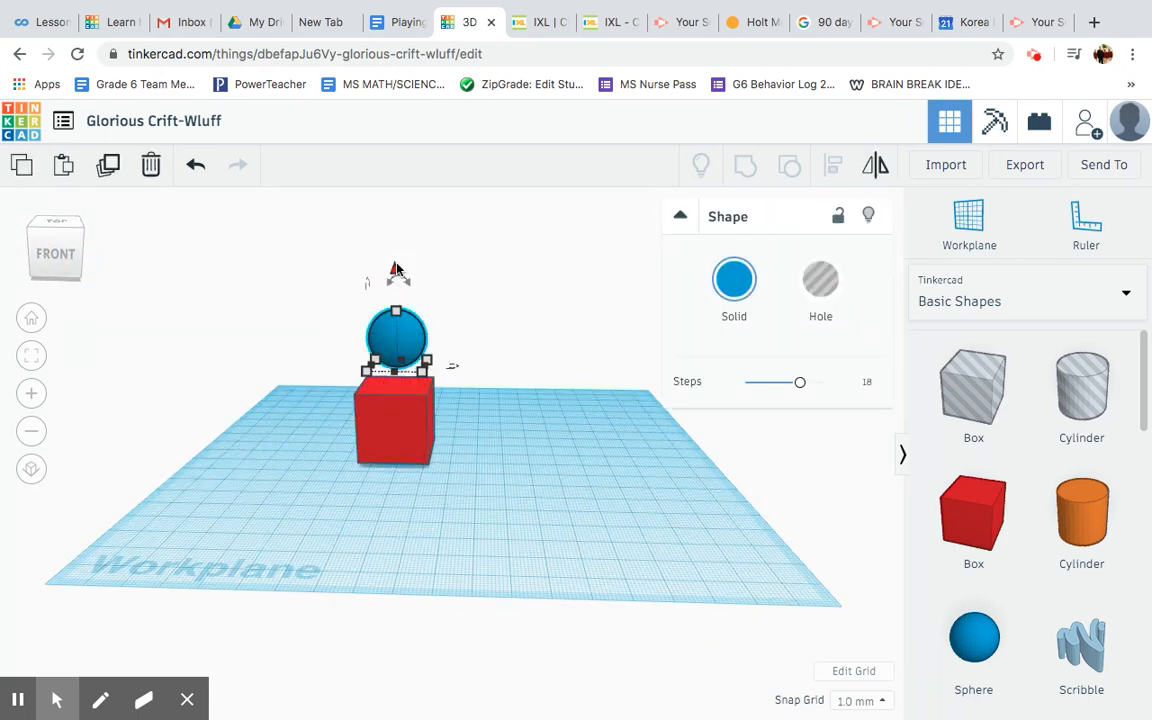
pyautogui.moveTo(395, 270); pyautogui.dragTo(393, 295)
pyautogui.click(237, 369)
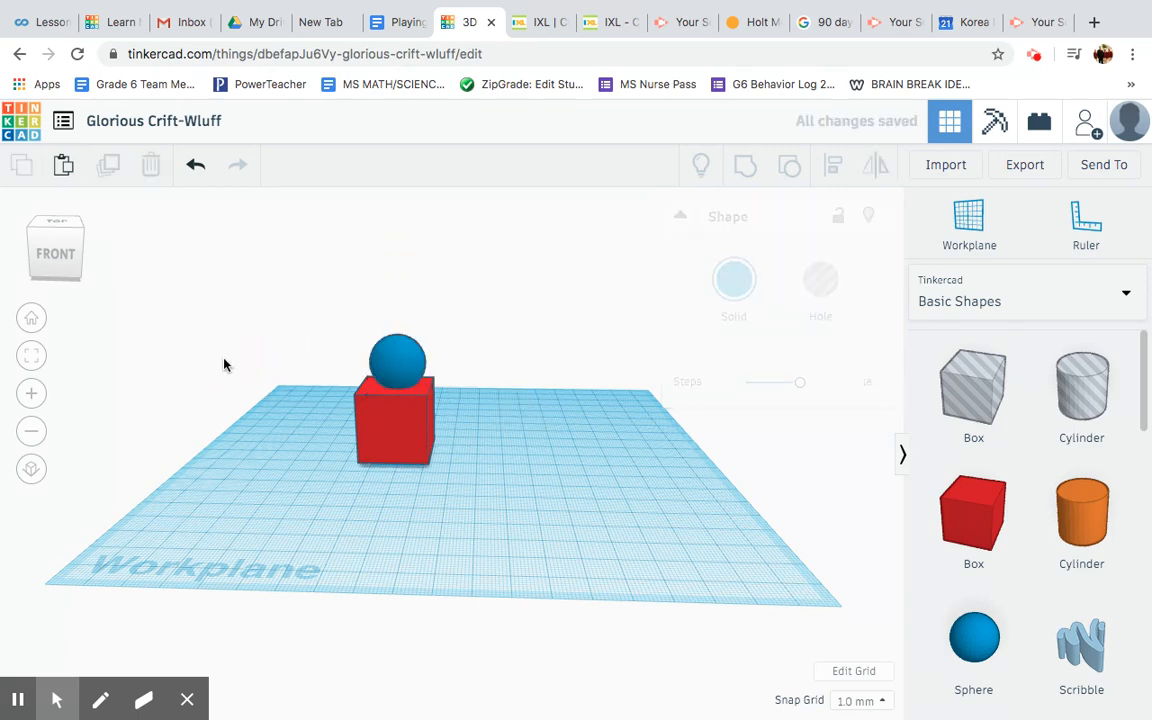
# Step: Select the sphere and the red box together and align their centers horizontally with the Align tool
pyautogui.moveTo(52, 247); pyautogui.dragTo(110, 260)
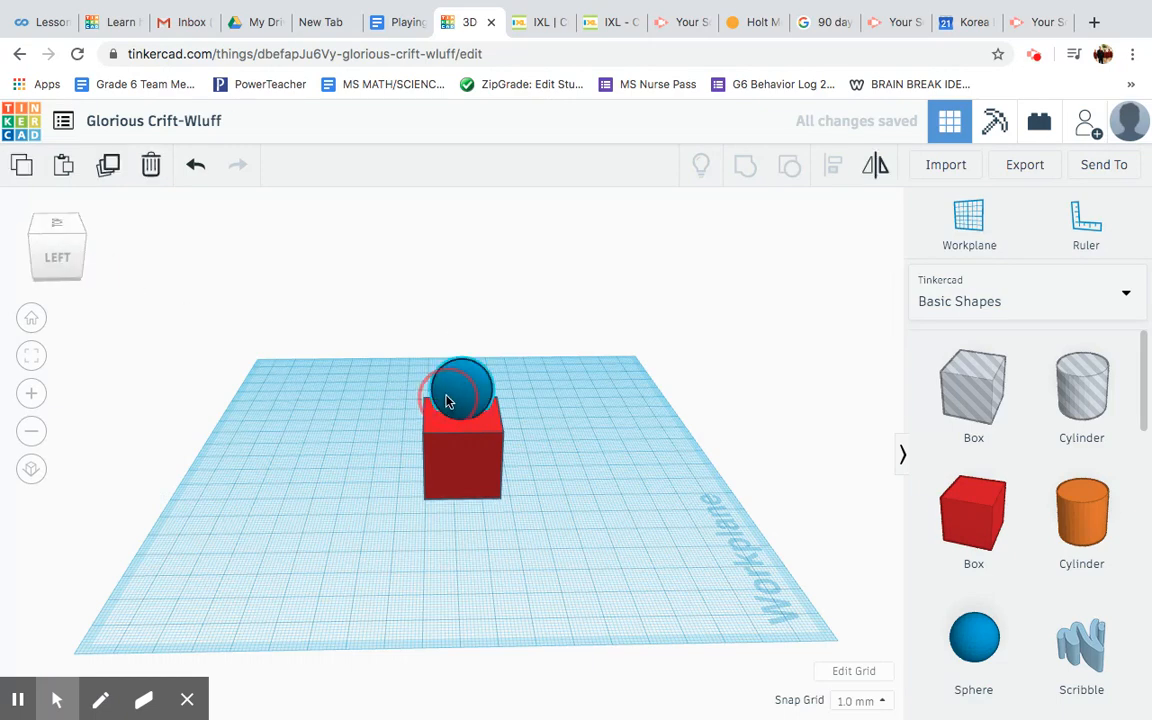
pyautogui.click(448, 396)
pyautogui.click(120, 240)
pyautogui.moveTo(62, 245)
pyautogui.mouseDown()
pyautogui.moveTo(58, 230)
pyautogui.moveTo(66, 258)
pyautogui.moveTo(63, 246)
pyautogui.mouseUp()
pyautogui.click(452, 385)
pyautogui.keyDown('shift'); pyautogui.click(463, 458); pyautogui.keyUp('shift')
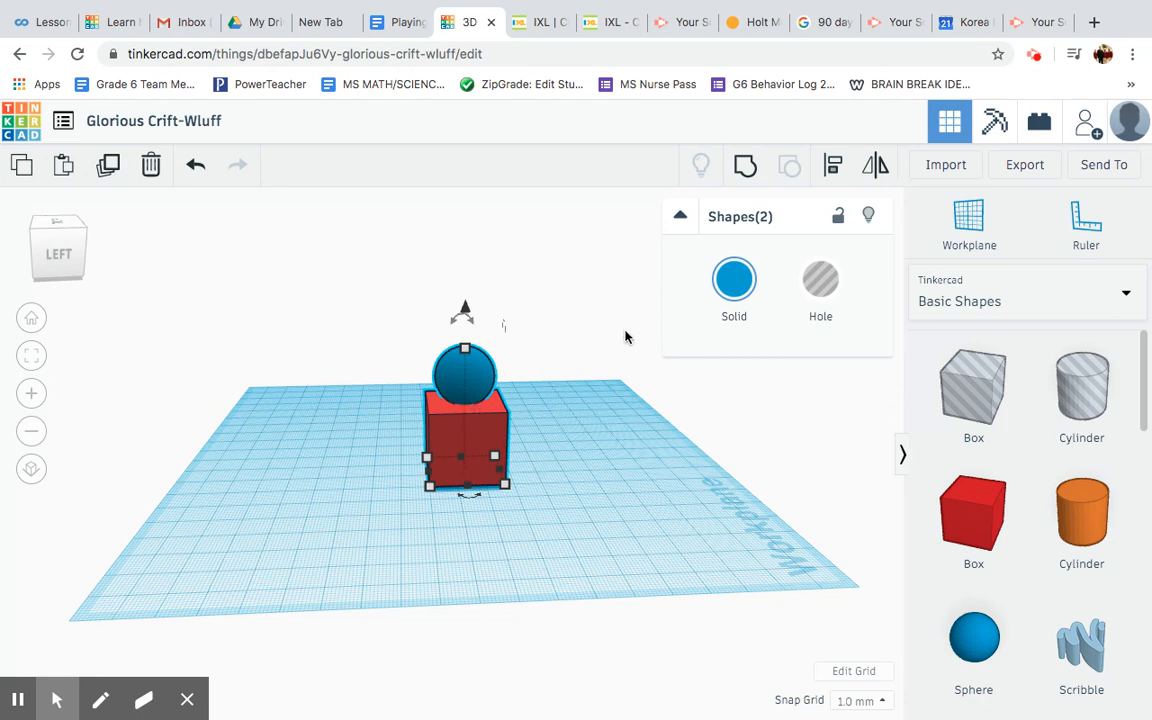
pyautogui.click(830, 168)
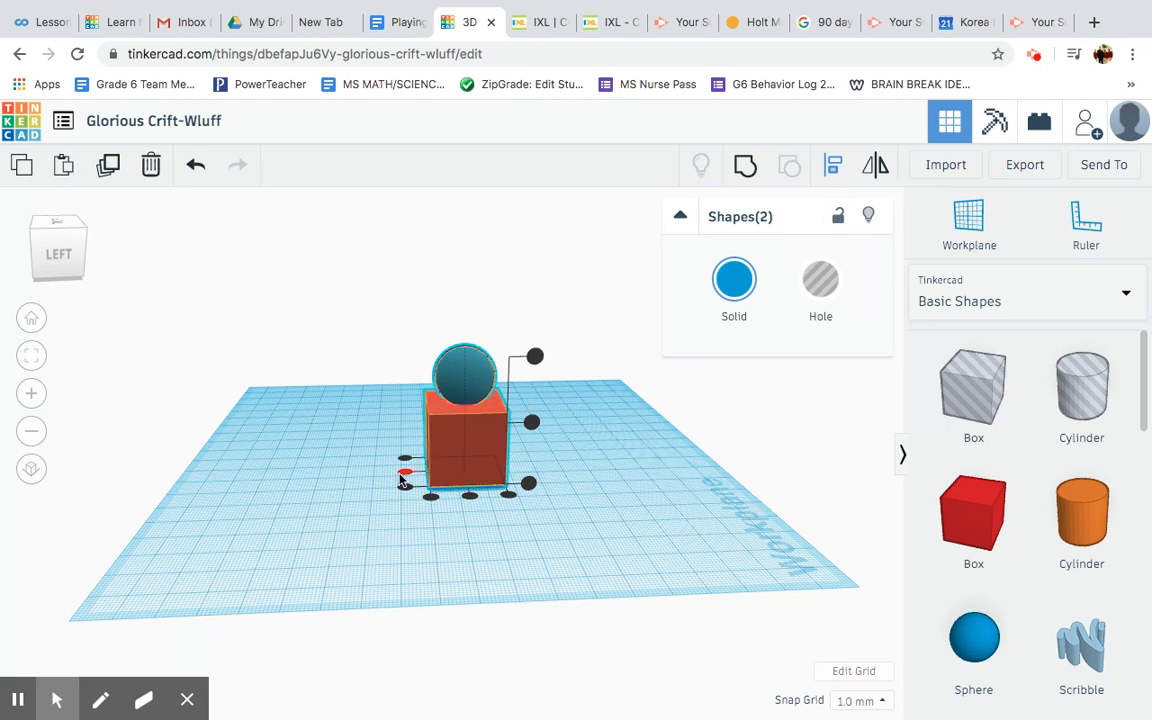
pyautogui.click(402, 474)
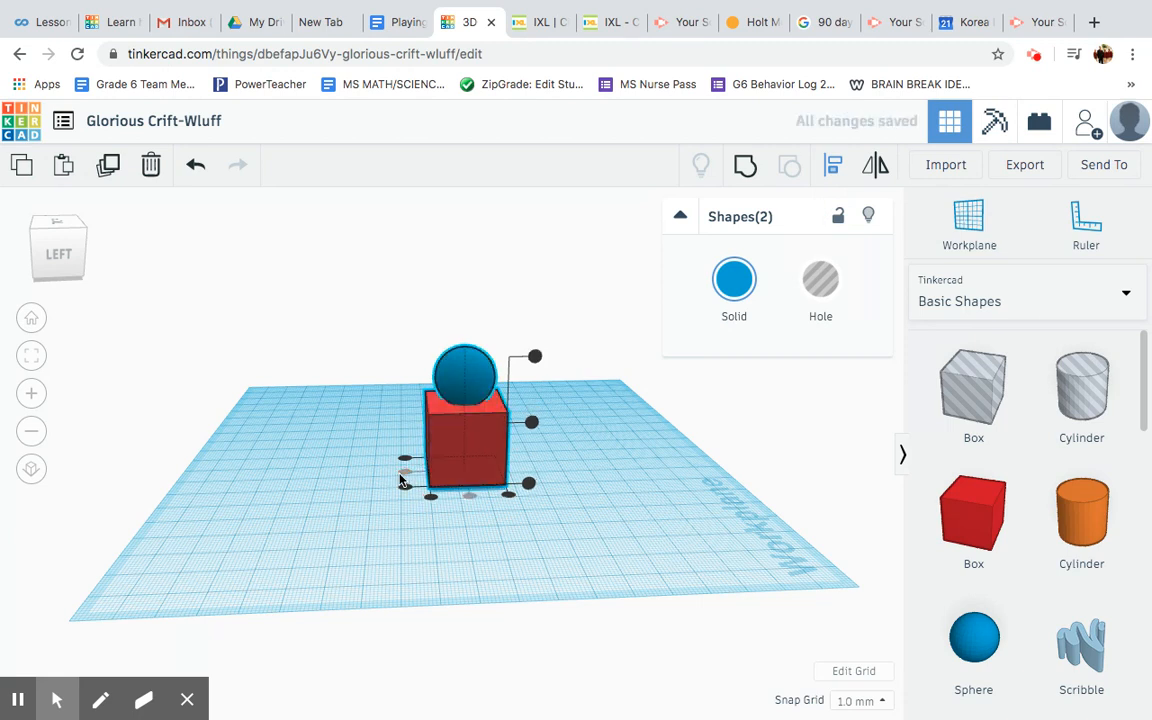
# Step: Select the sphere and box together and group them into a single shape
pyautogui.moveTo(60, 244); pyautogui.dragTo(61, 253)
pyautogui.click(309, 441)
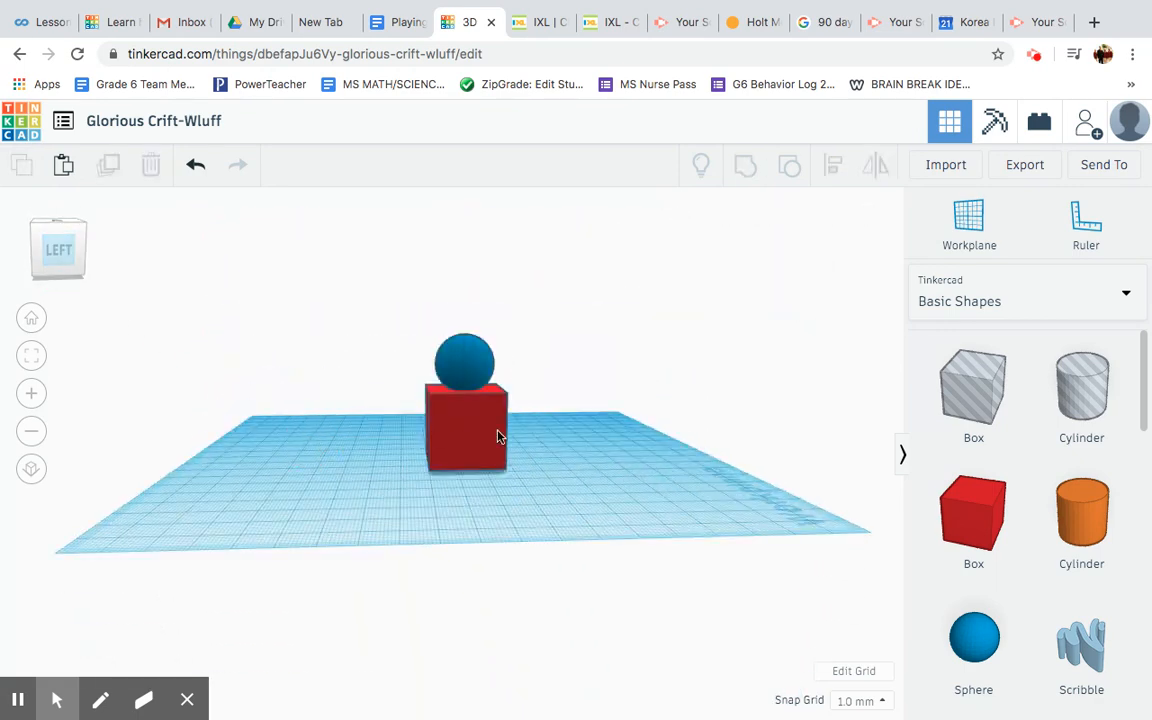
pyautogui.moveTo(545, 488); pyautogui.dragTo(353, 320)
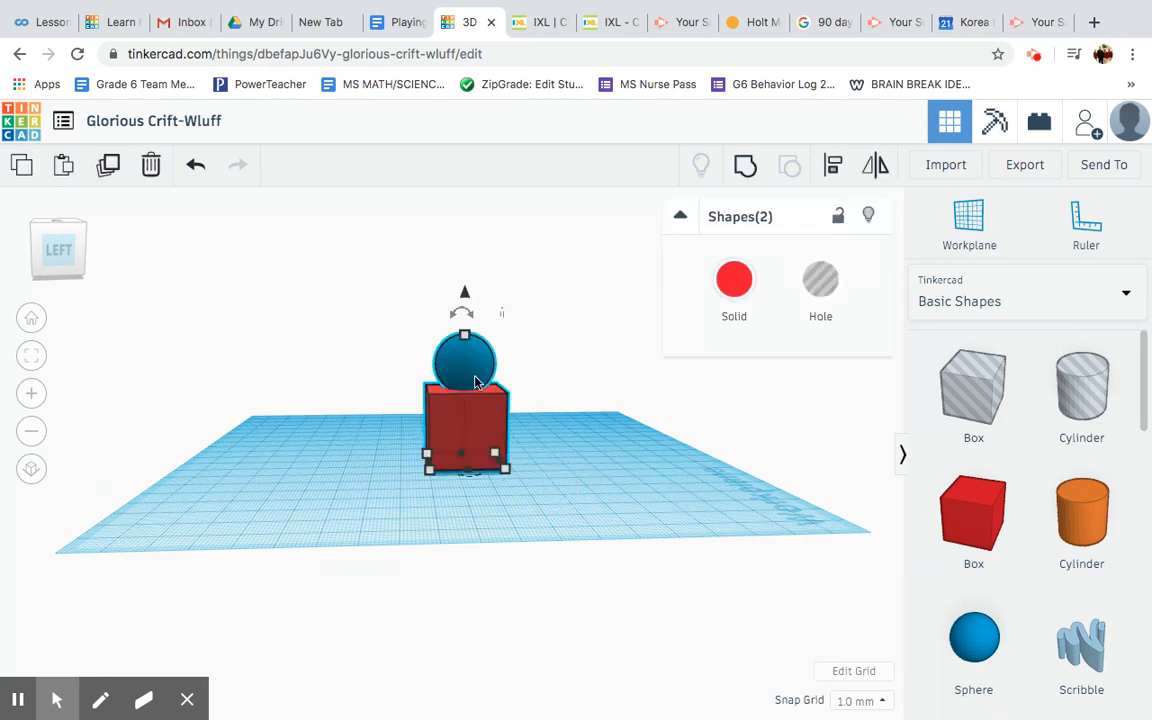
pyautogui.click(747, 169)
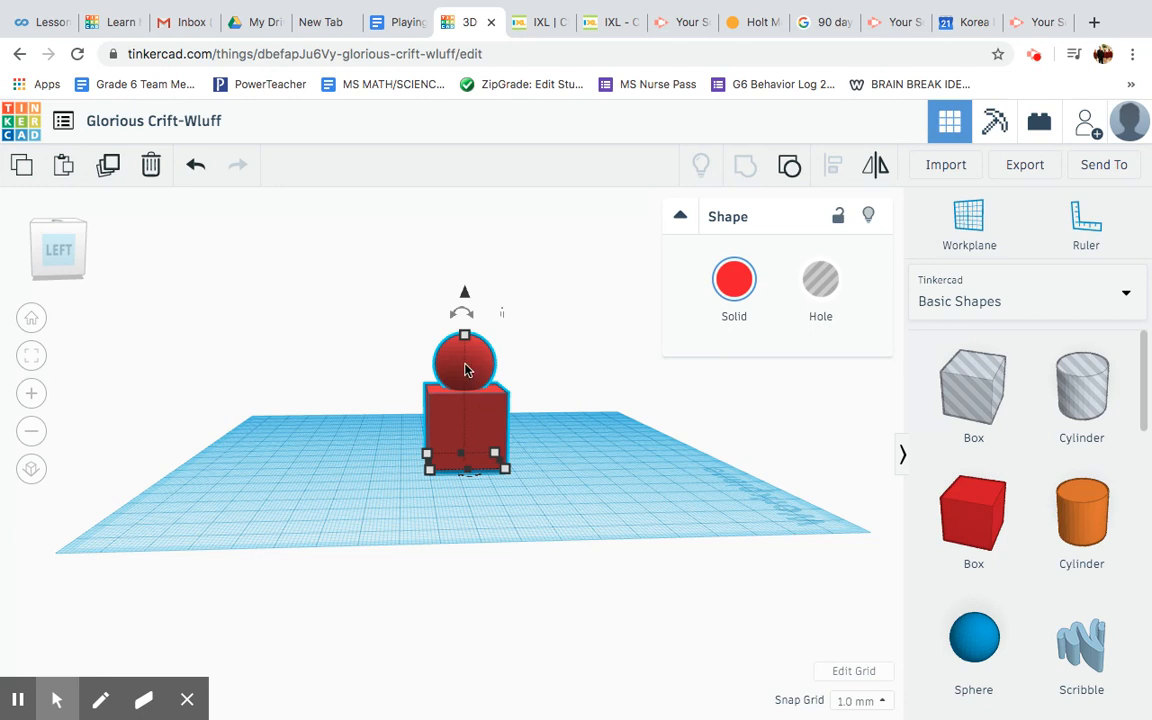
# Step: Turn on Multicolor for the grouped shape to keep the original colors, and reselect the whole group
pyautogui.click(733, 304)
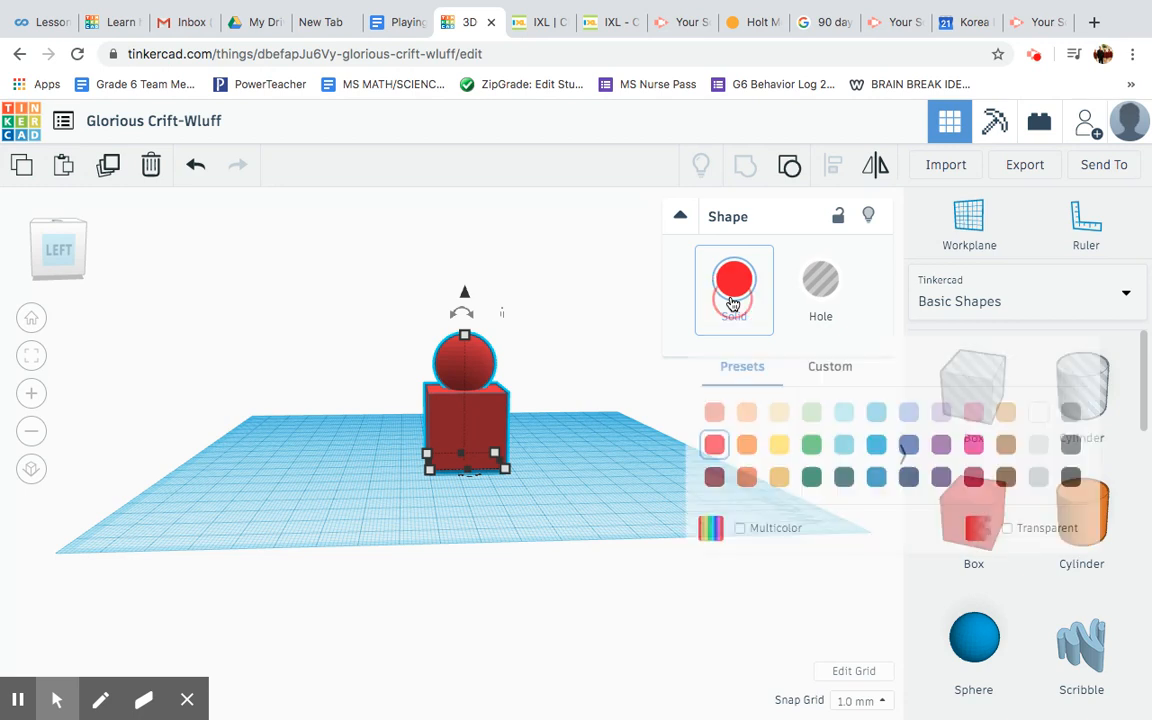
pyautogui.click(740, 530)
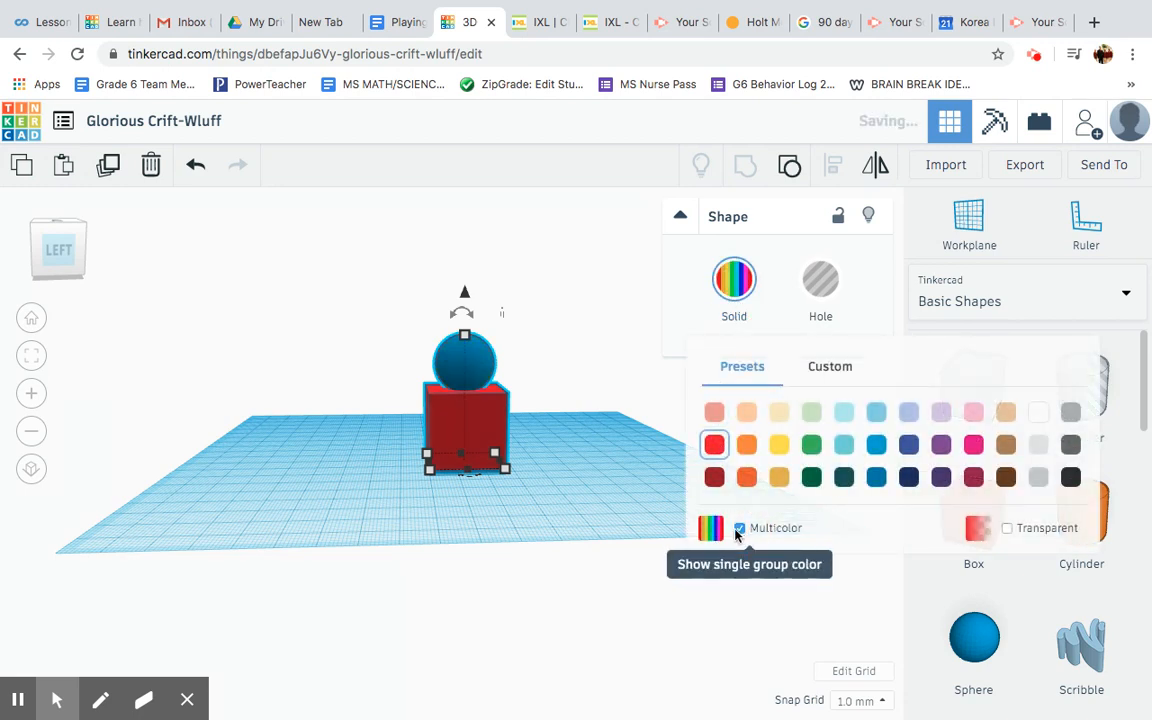
pyautogui.click(578, 406)
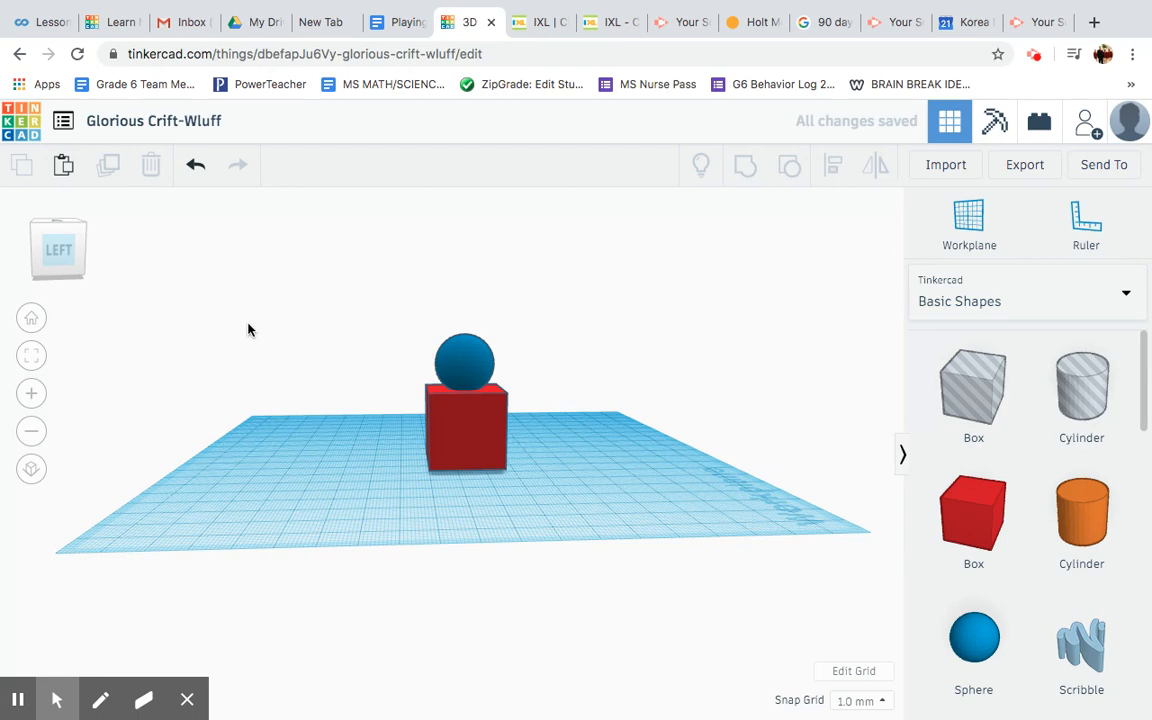
pyautogui.moveTo(58, 250); pyautogui.dragTo(58, 252)
pyautogui.press('super+a')
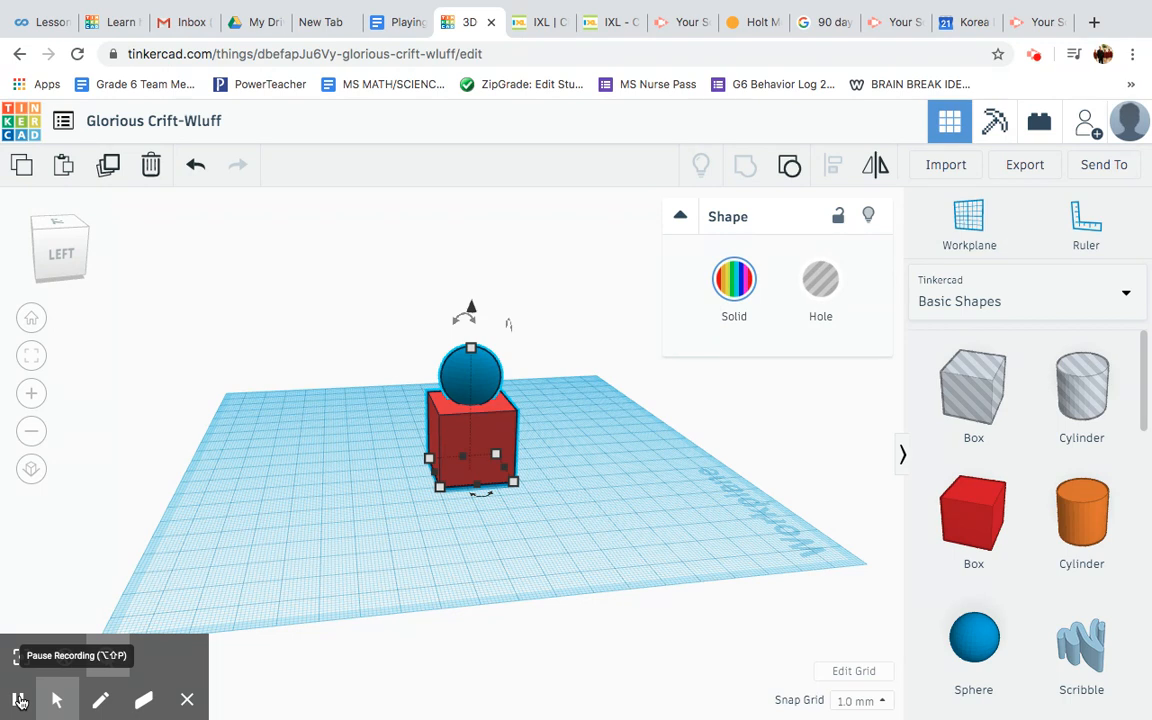
pyautogui.click(20, 701)
pyautogui.click(20, 701)
pyautogui.click(20, 701)
pyautogui.click(20, 701)
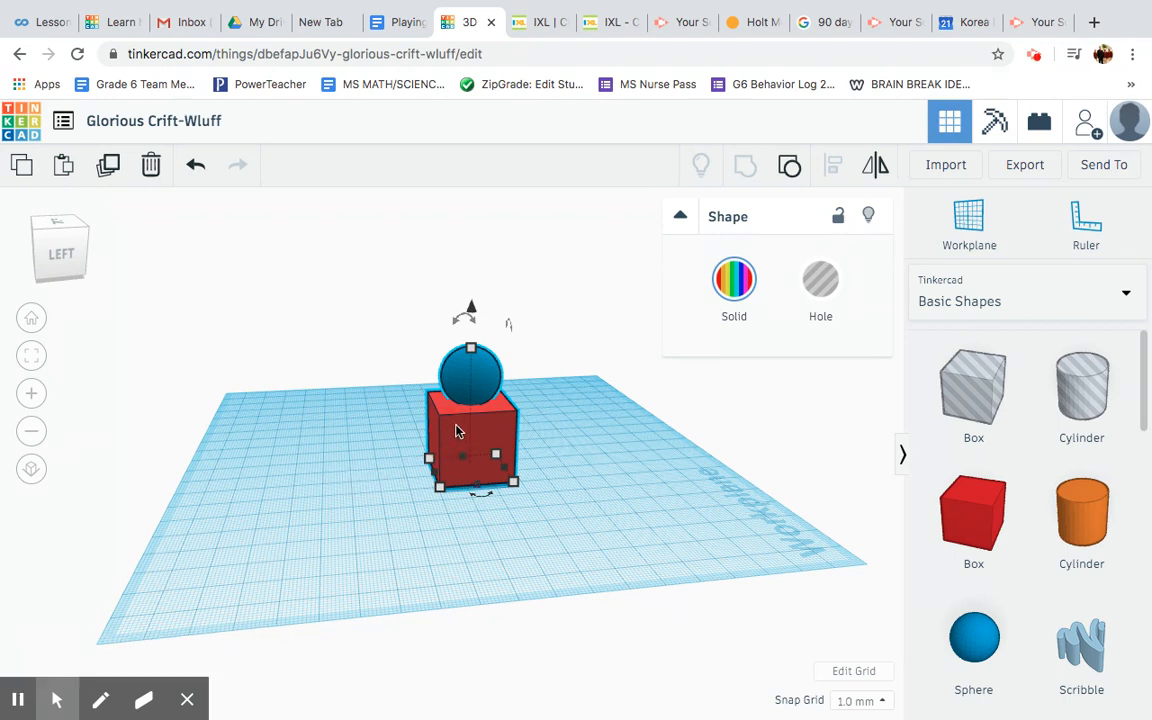
# Step: Try the horizontal rotation of the sphere-and-box group, and tilt the group sideways to -45°
pyautogui.click(72, 245)
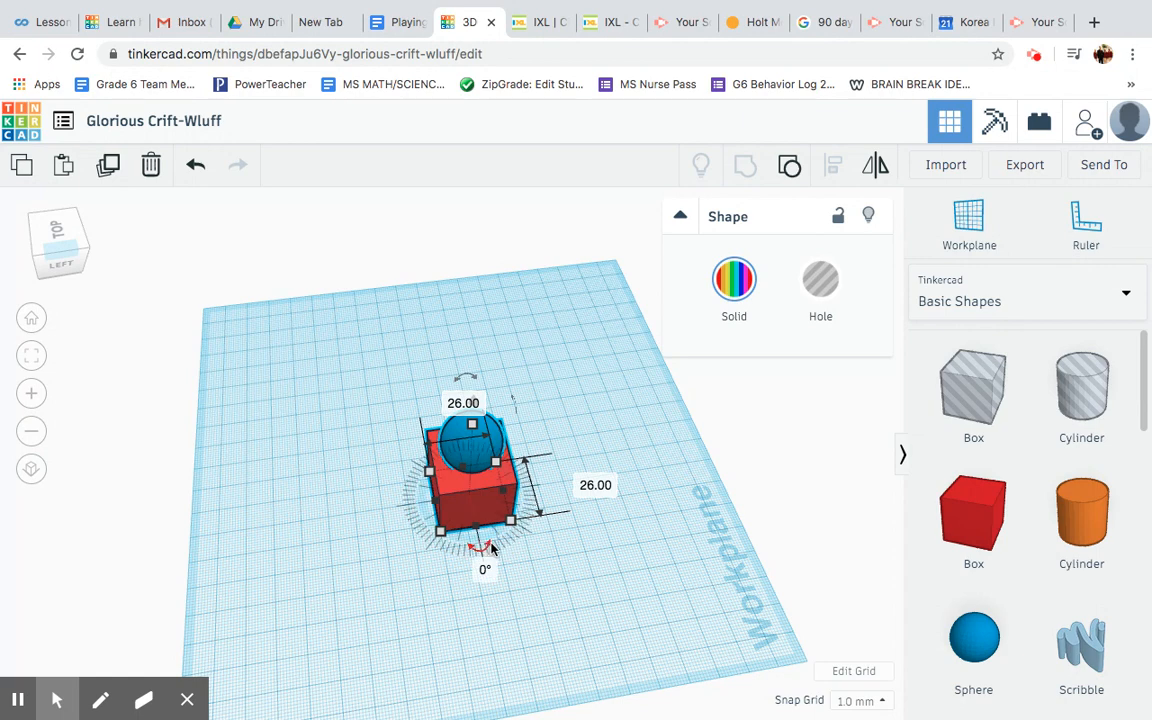
pyautogui.moveTo(494, 548); pyautogui.dragTo(530, 484)
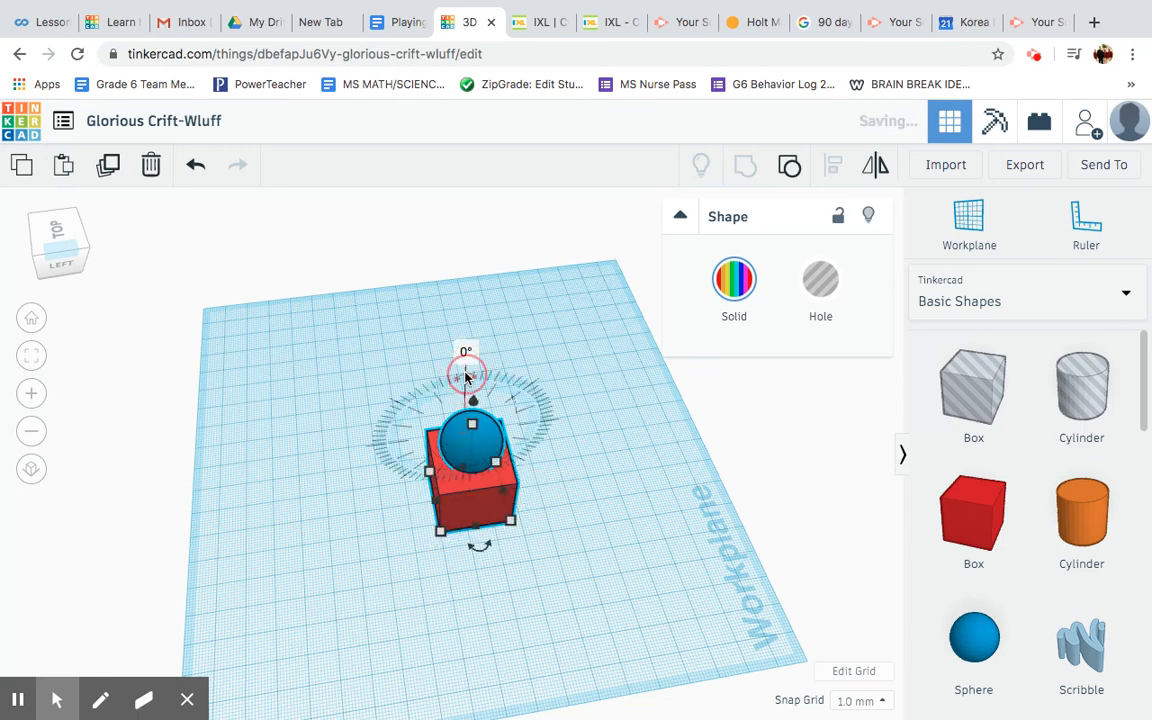
pyautogui.moveTo(465, 376); pyautogui.dragTo(481, 432)
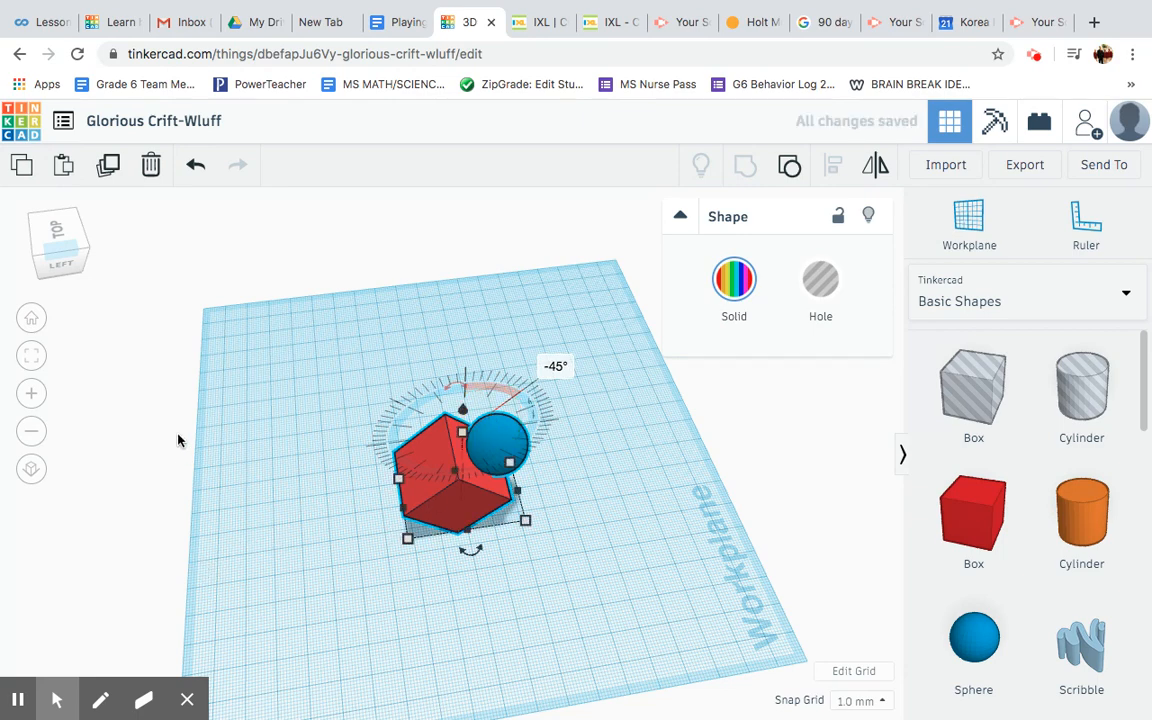
# Step: Mirror the tilted group along its depth, and flip it left to right so the sphere is on the opposite side
pyautogui.moveTo(61, 261); pyautogui.dragTo(55, 240)
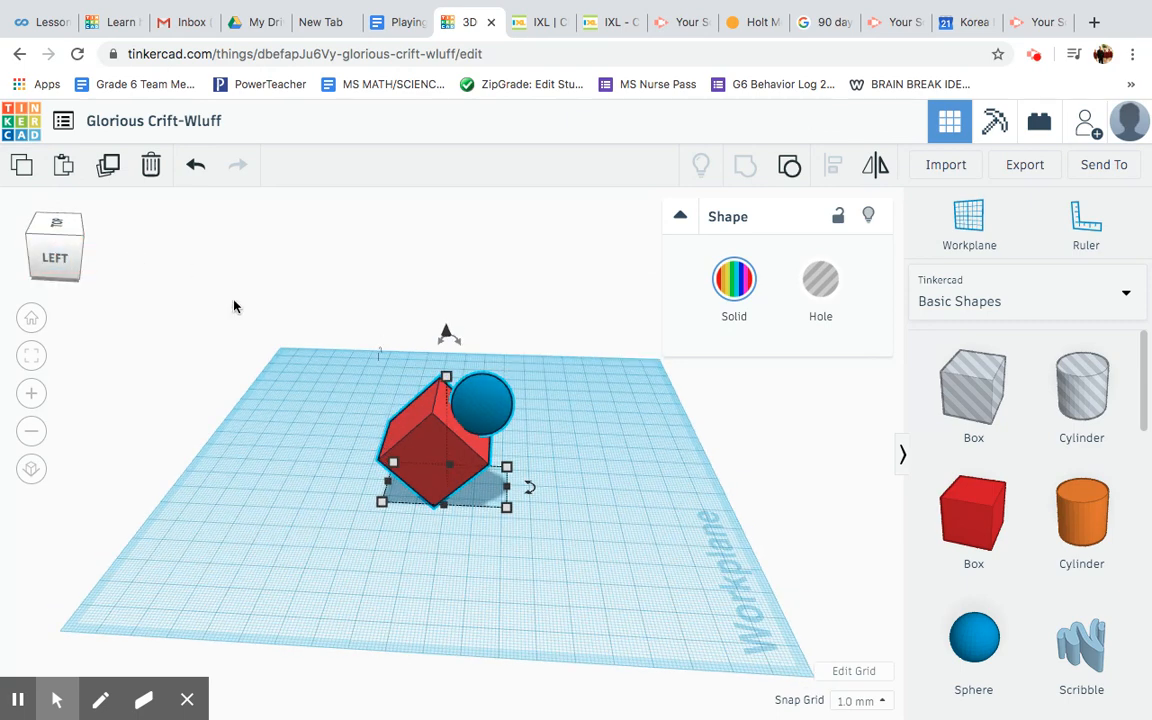
pyautogui.click(876, 168)
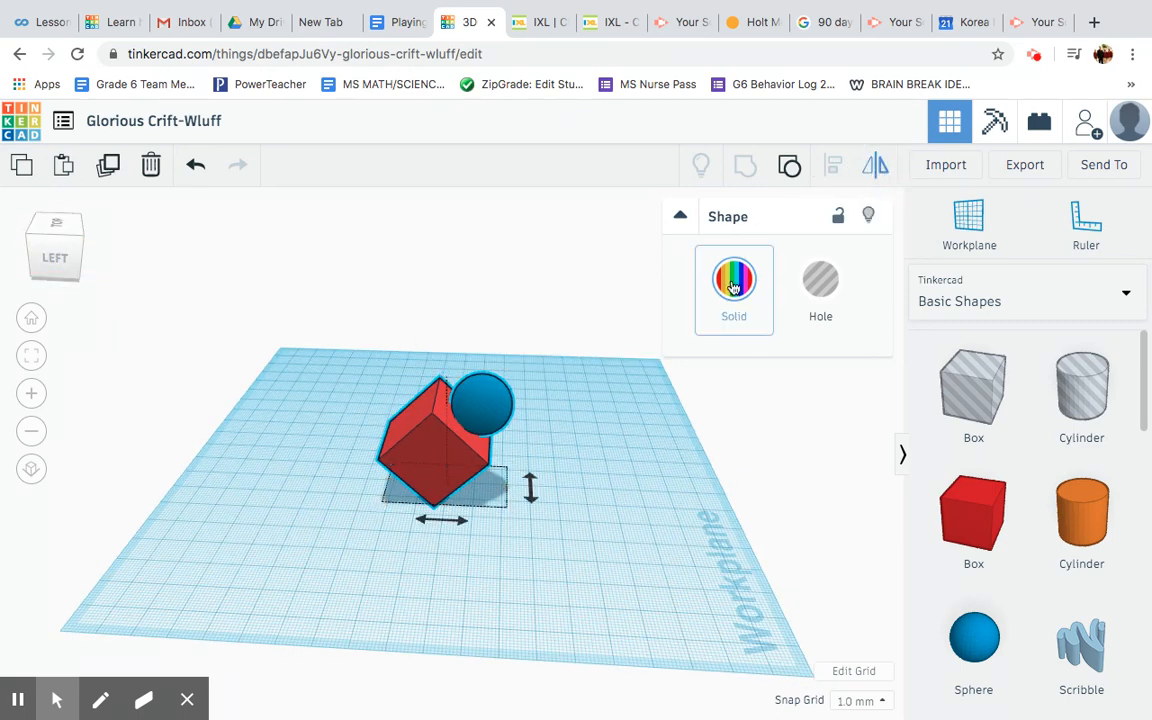
pyautogui.click(532, 488)
pyautogui.click(532, 488)
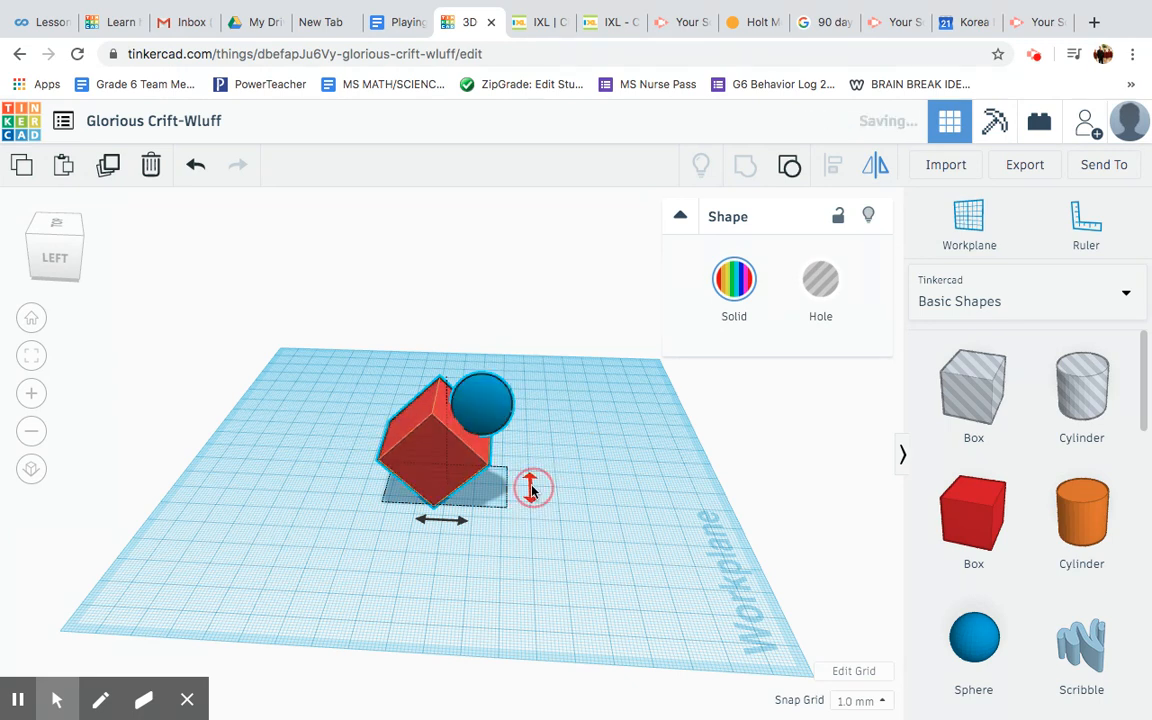
pyautogui.click(445, 521)
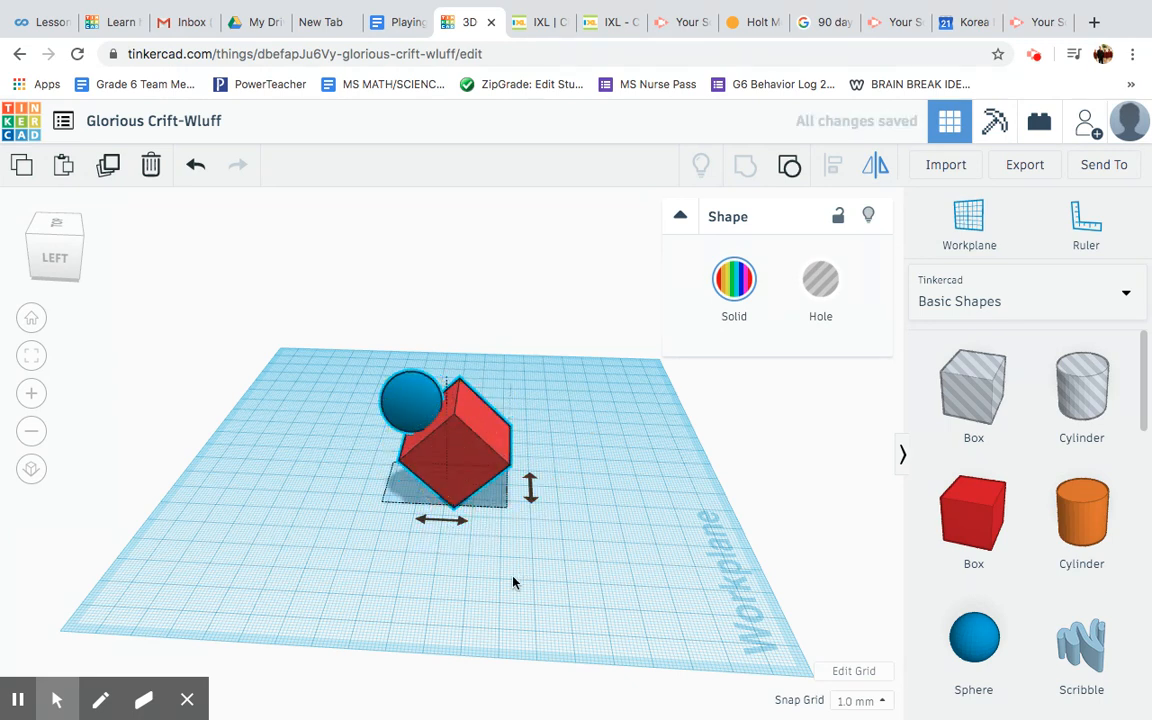
# Step: Mirror the sphere-and-box group left to right once more, and undo the mirroring and tilt to restore its upright orientation
pyautogui.click(450, 521)
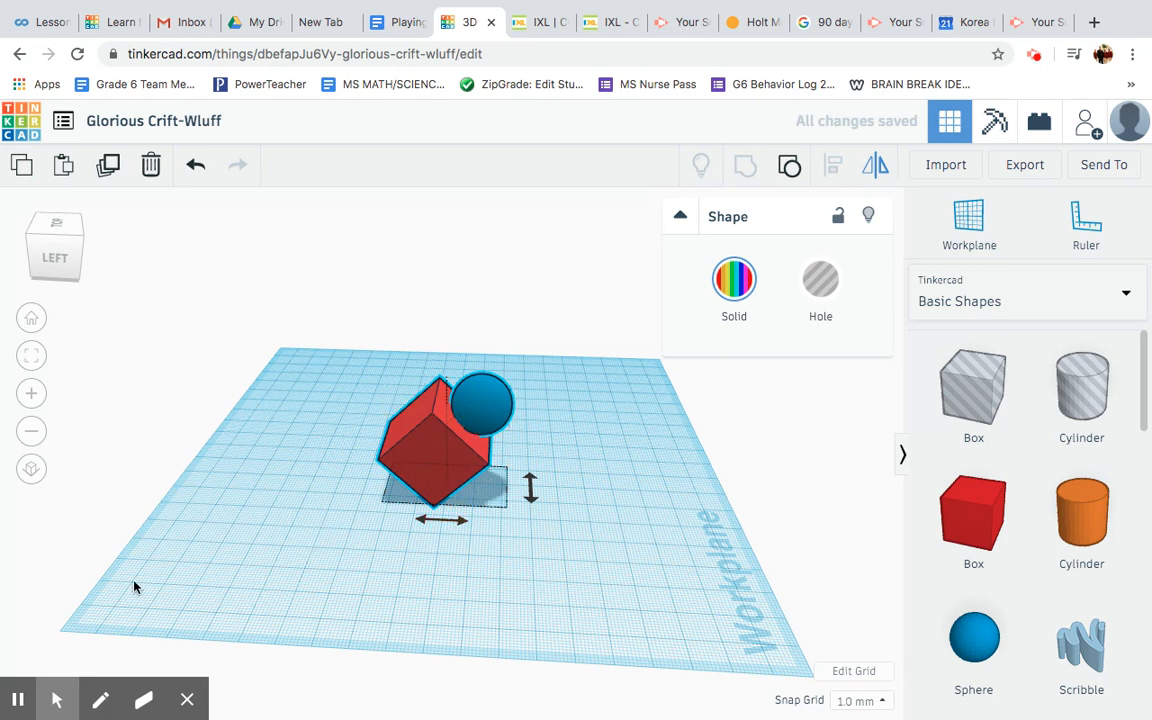
pyautogui.hotkey('ctrl', 'z')
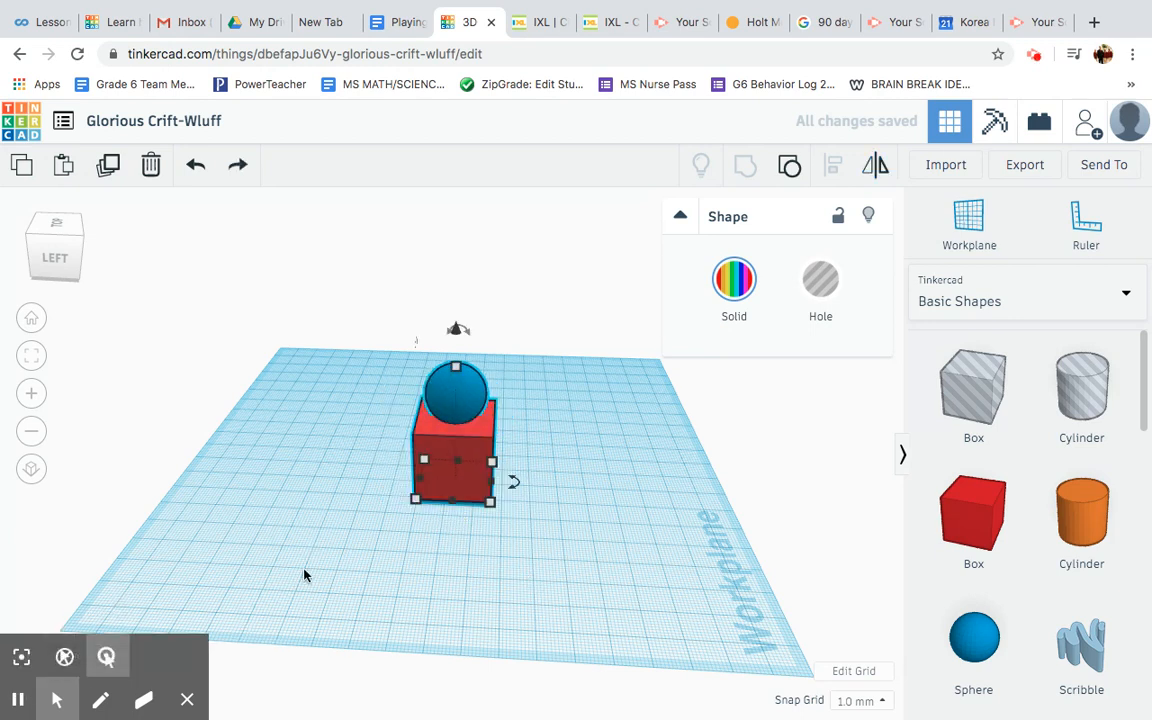
pyautogui.click(340, 533)
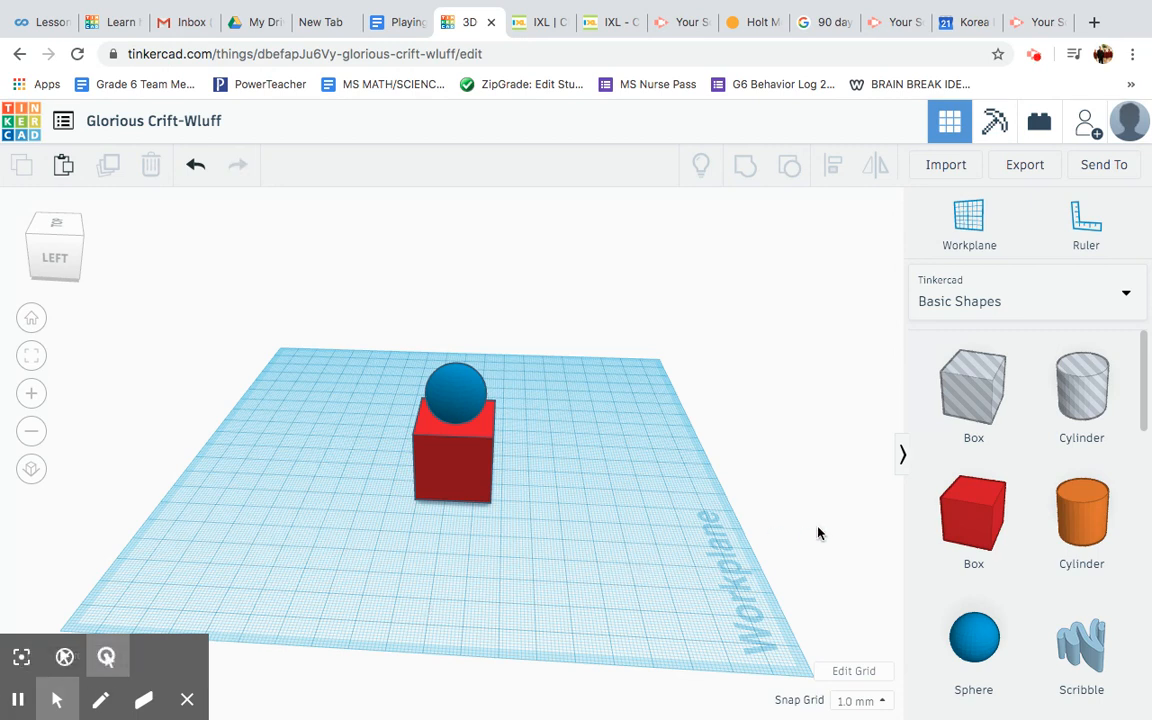
# Step: Add a green box to the right of the sphere-and-box group, and move it about 104 mm back on the workplane
pyautogui.moveTo(951, 540); pyautogui.dragTo(618, 494)
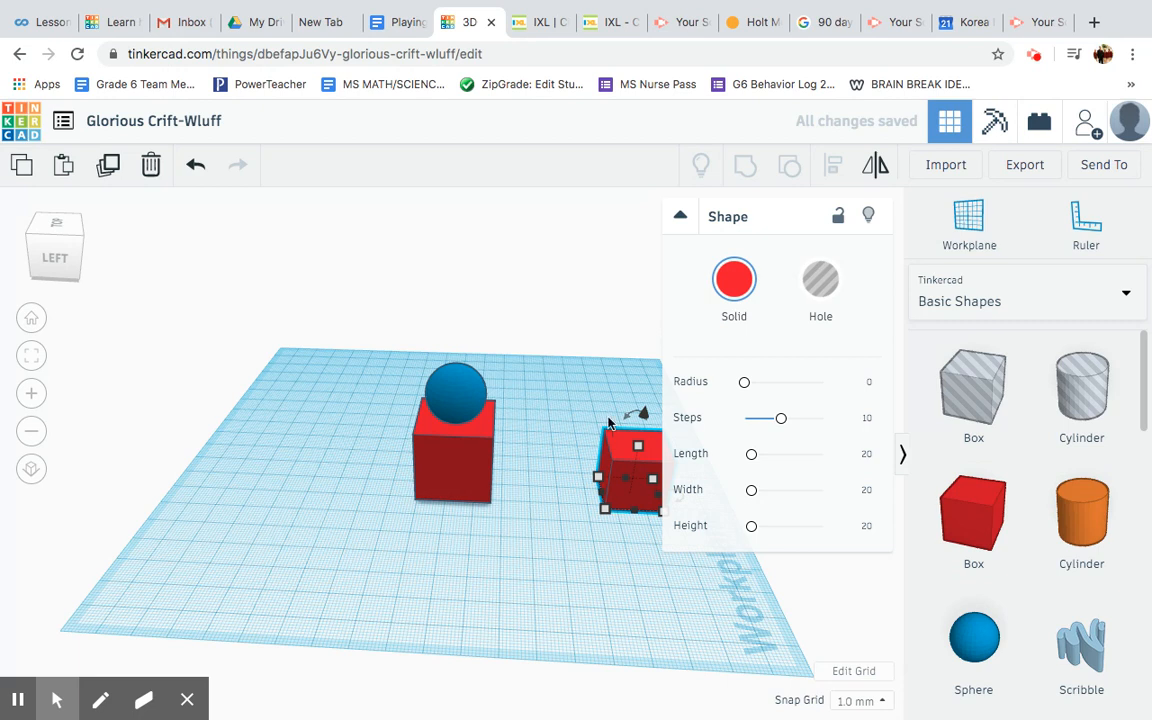
pyautogui.click(680, 216)
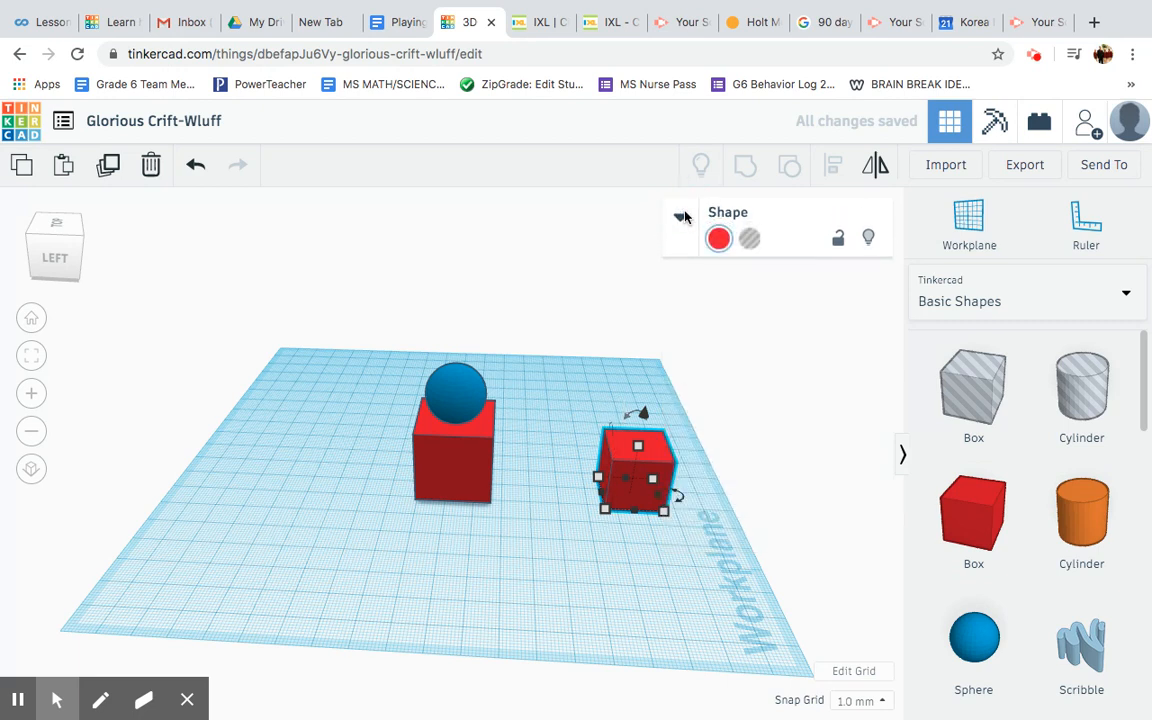
pyautogui.click(682, 216)
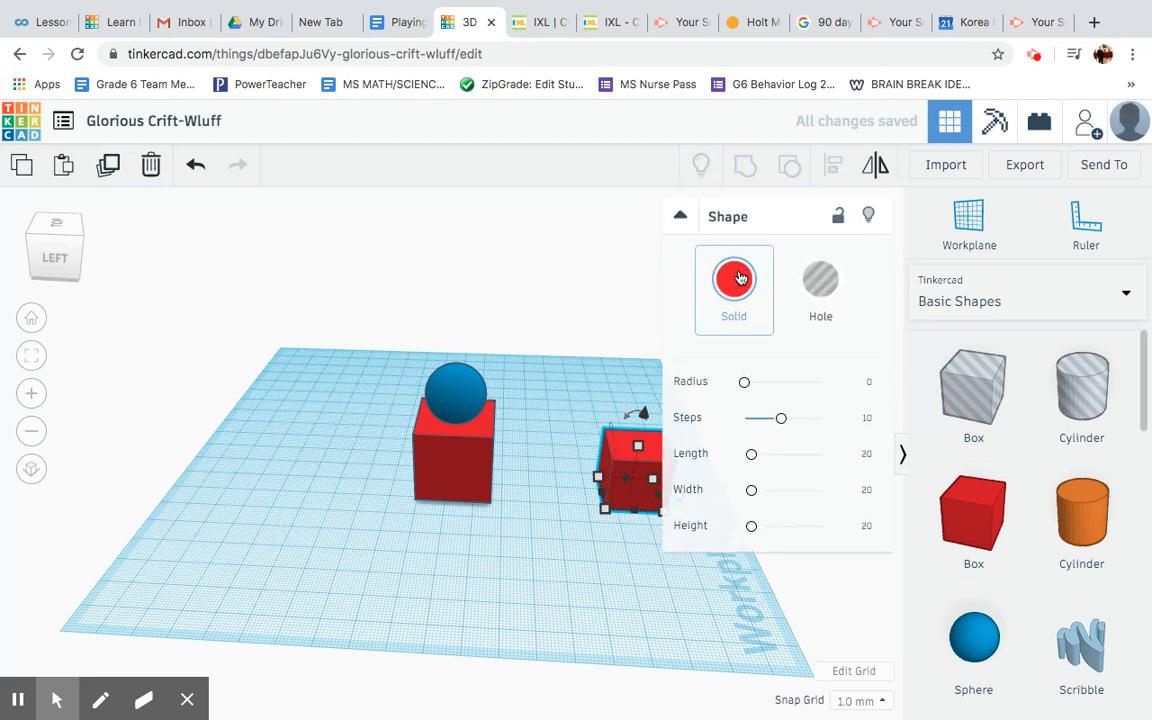
pyautogui.click(736, 279)
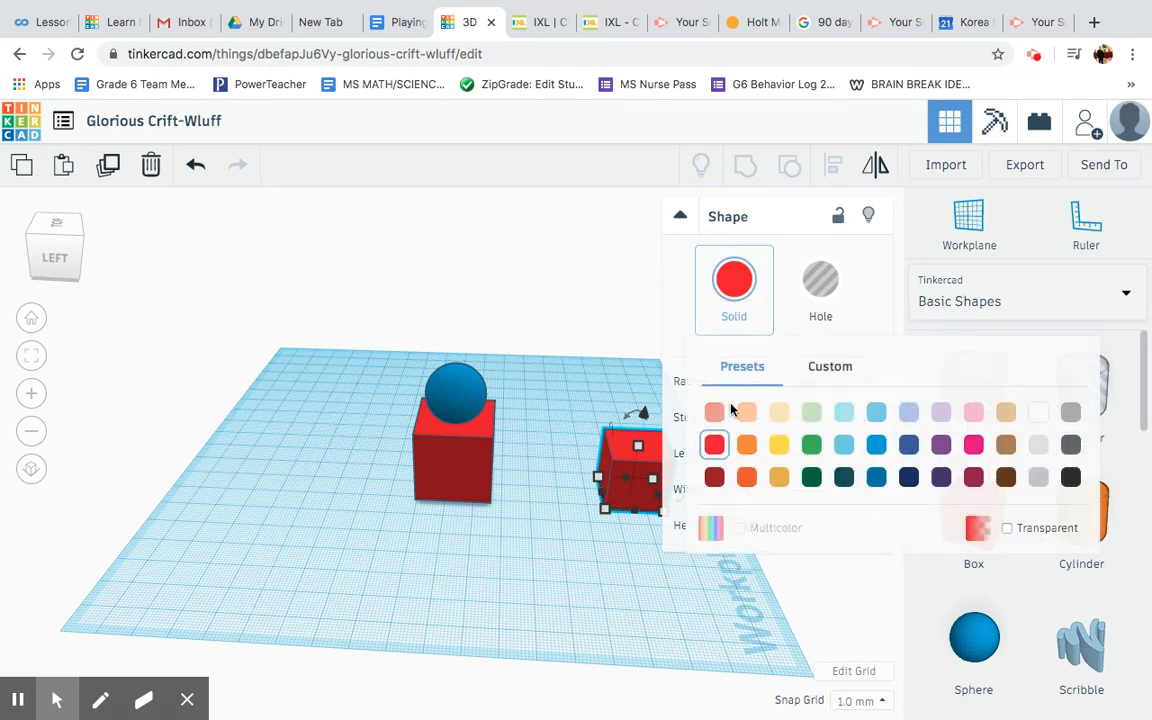
pyautogui.click(811, 443)
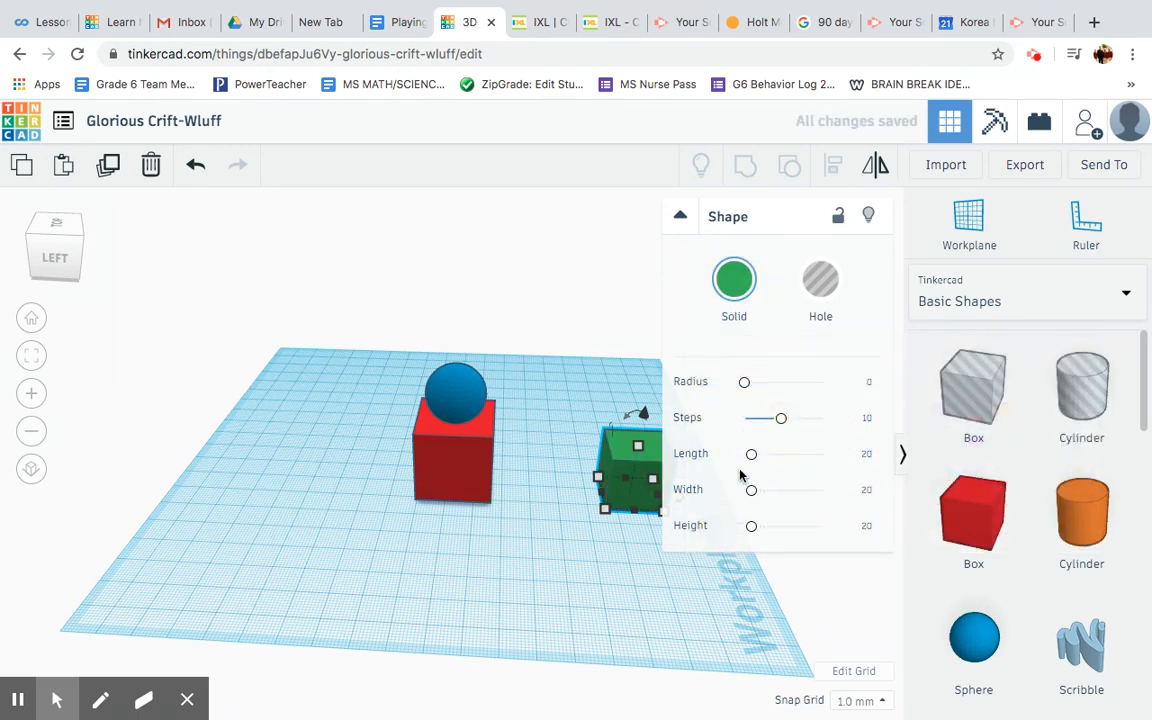
pyautogui.click(618, 517)
pyautogui.moveTo(632, 432); pyautogui.dragTo(640, 346)
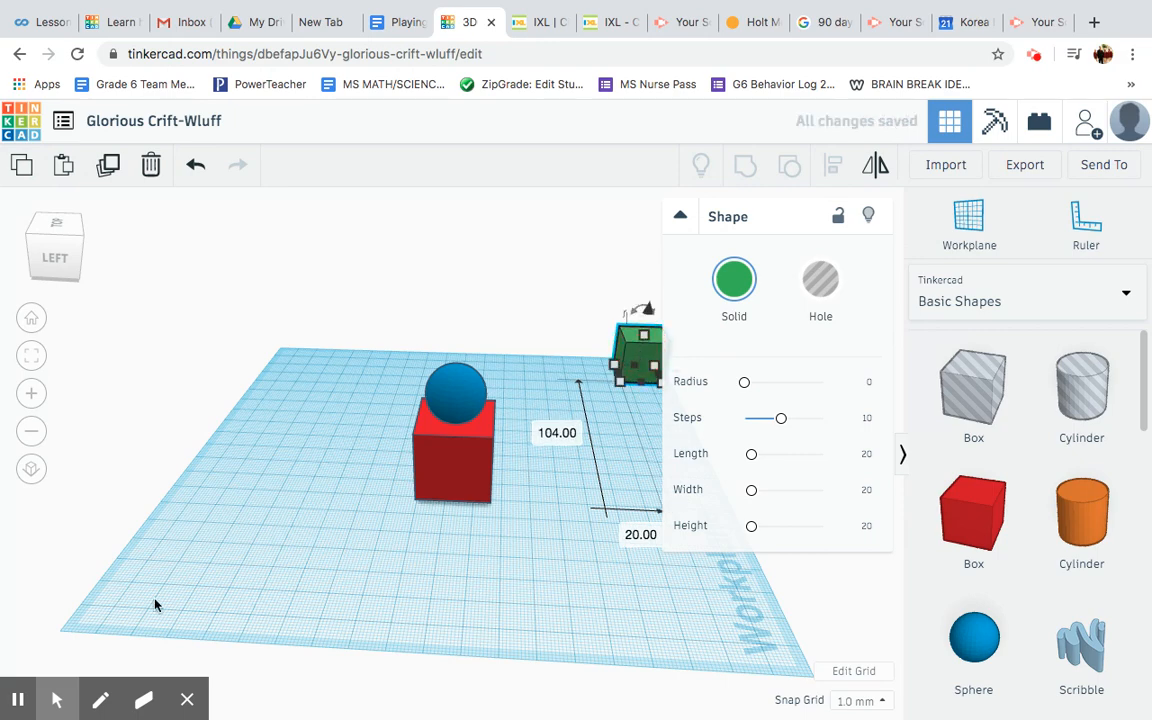
# Step: Switch to the Google Docs task list and read the third set of tasks on taking a bite out of shapes
pyautogui.click(20, 700)
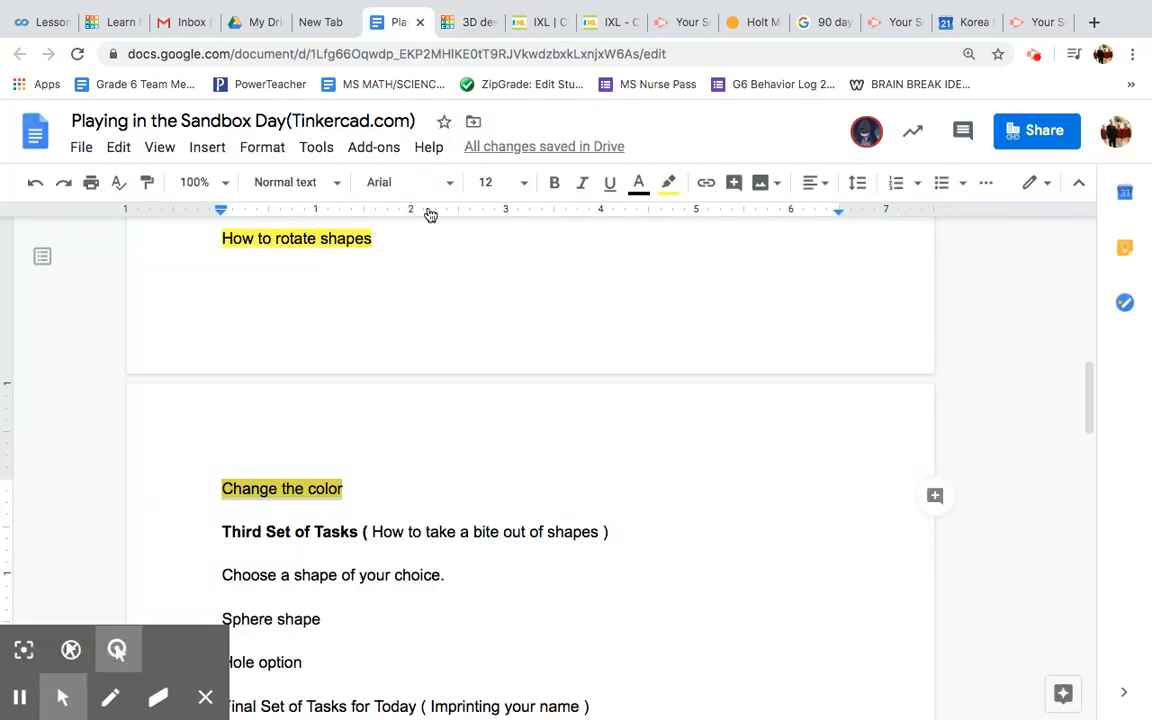
pyautogui.scroll(-3, 434, 443)
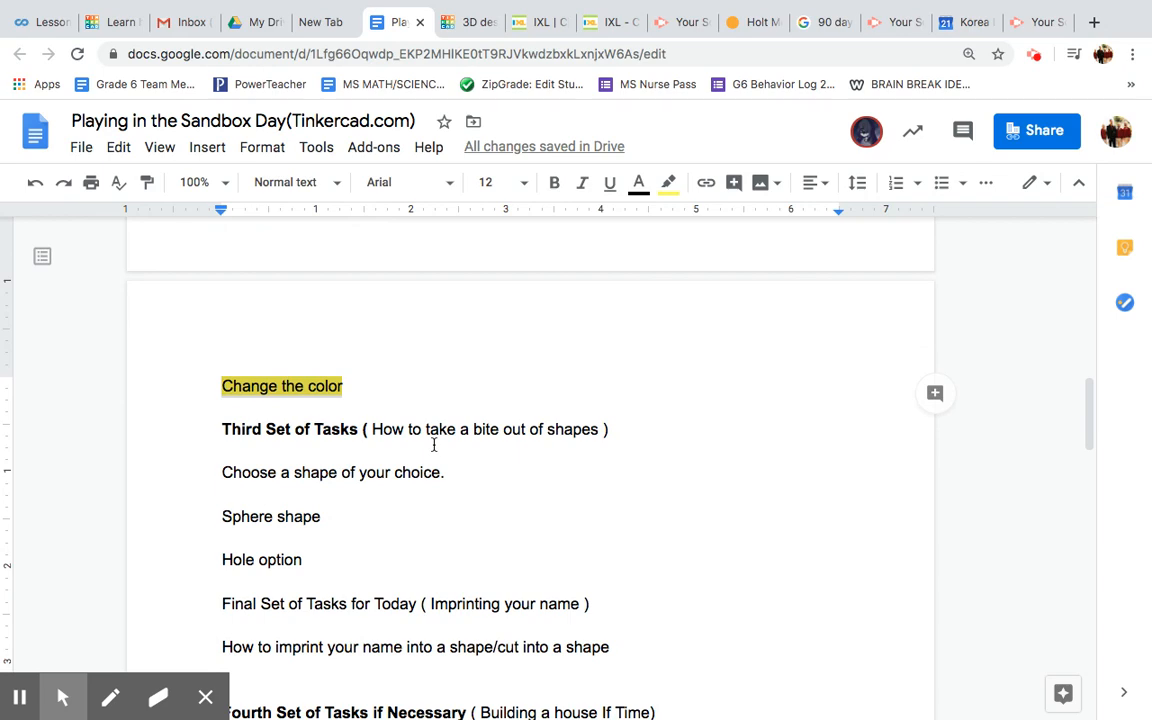
pyautogui.scroll(-1, 434, 445)
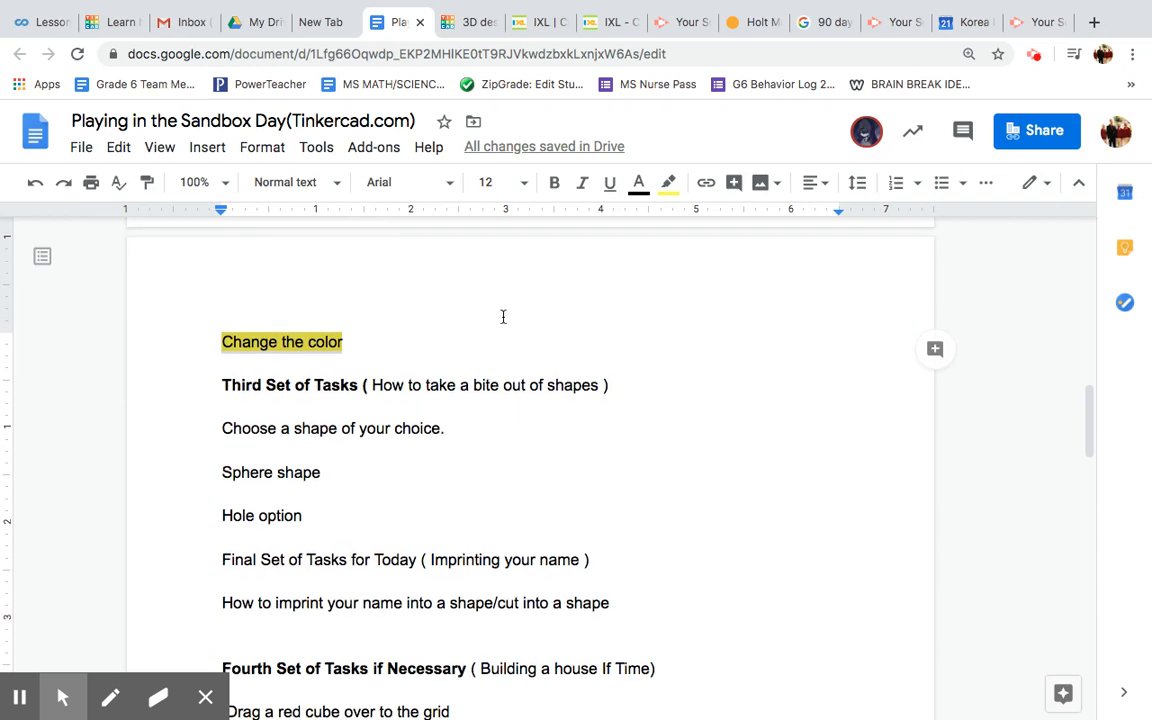
pyautogui.click(476, 30)
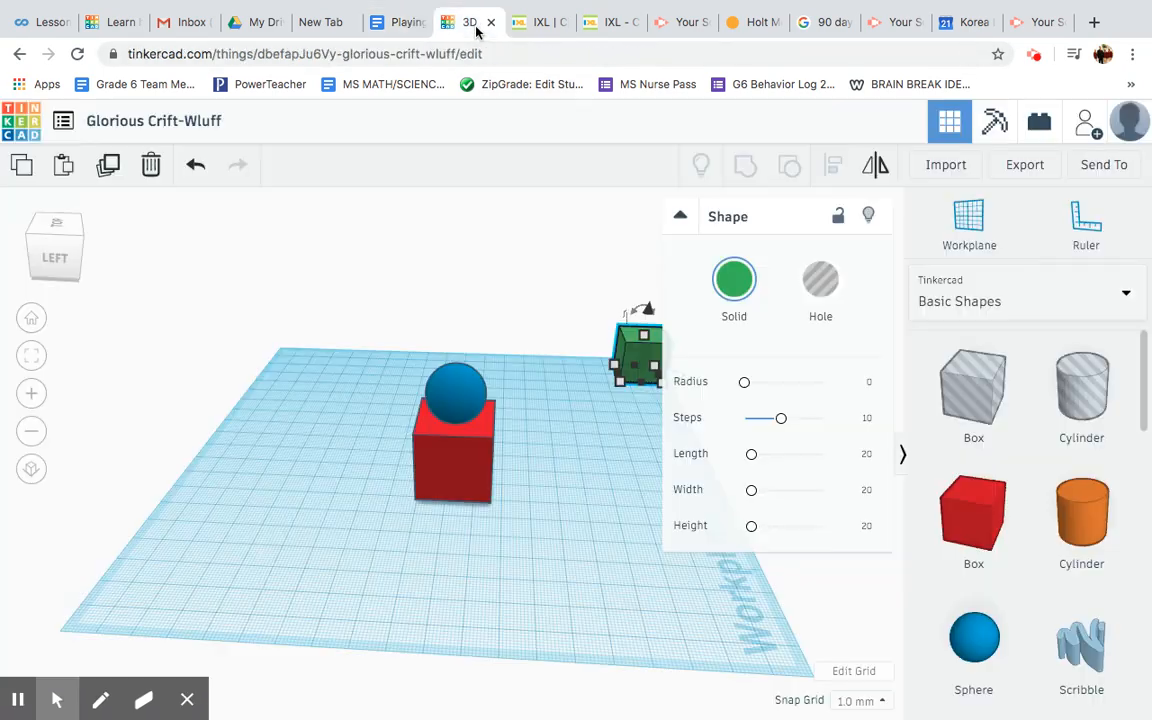
# Step: Move the green box to the near left corner of the workplane, and place a sphere near the right corner
pyautogui.moveTo(637, 360); pyautogui.dragTo(266, 574)
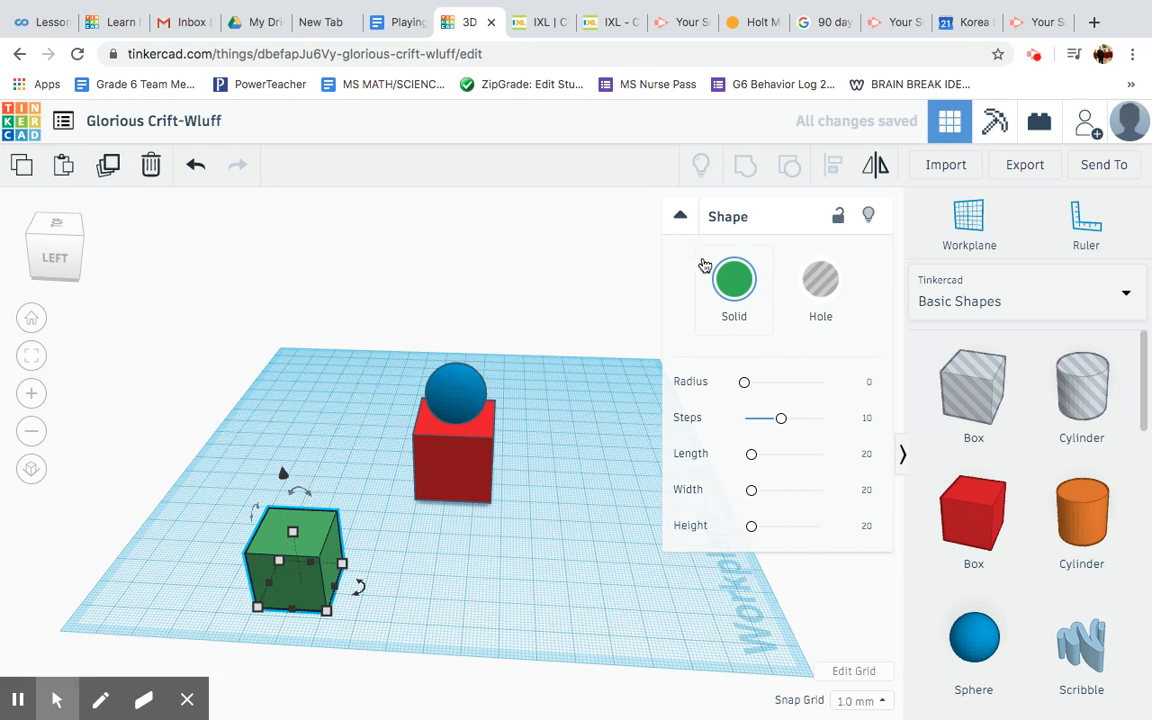
pyautogui.click(680, 216)
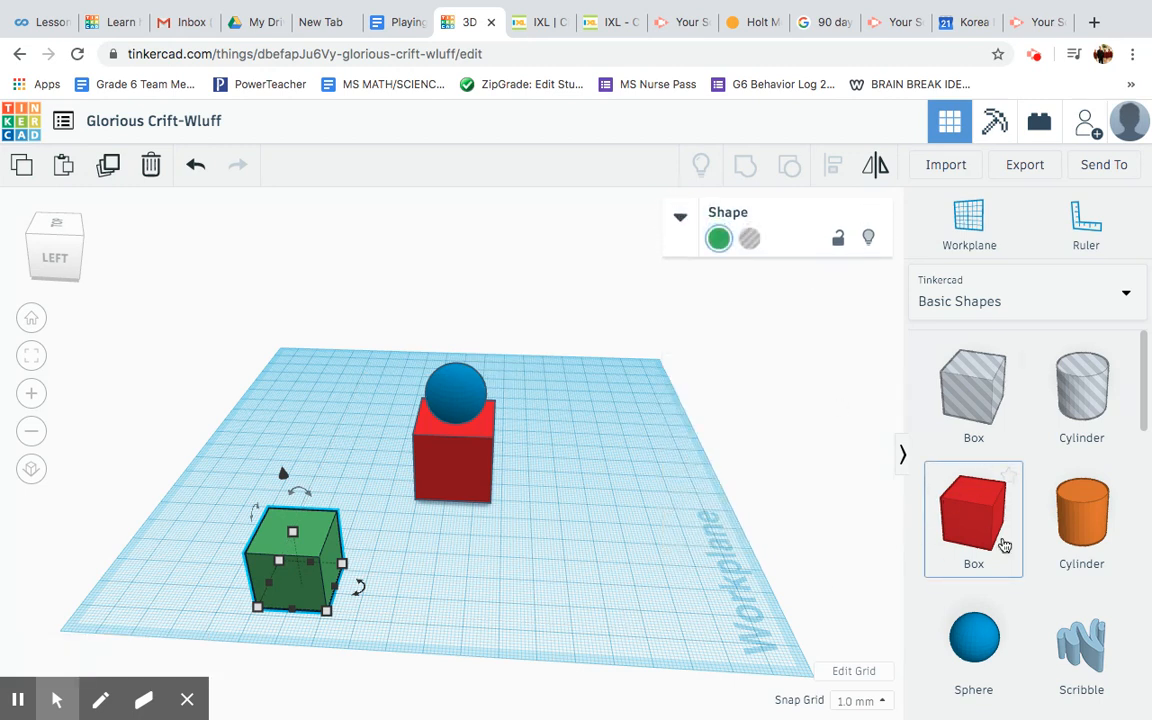
pyautogui.moveTo(974, 640); pyautogui.dragTo(596, 612)
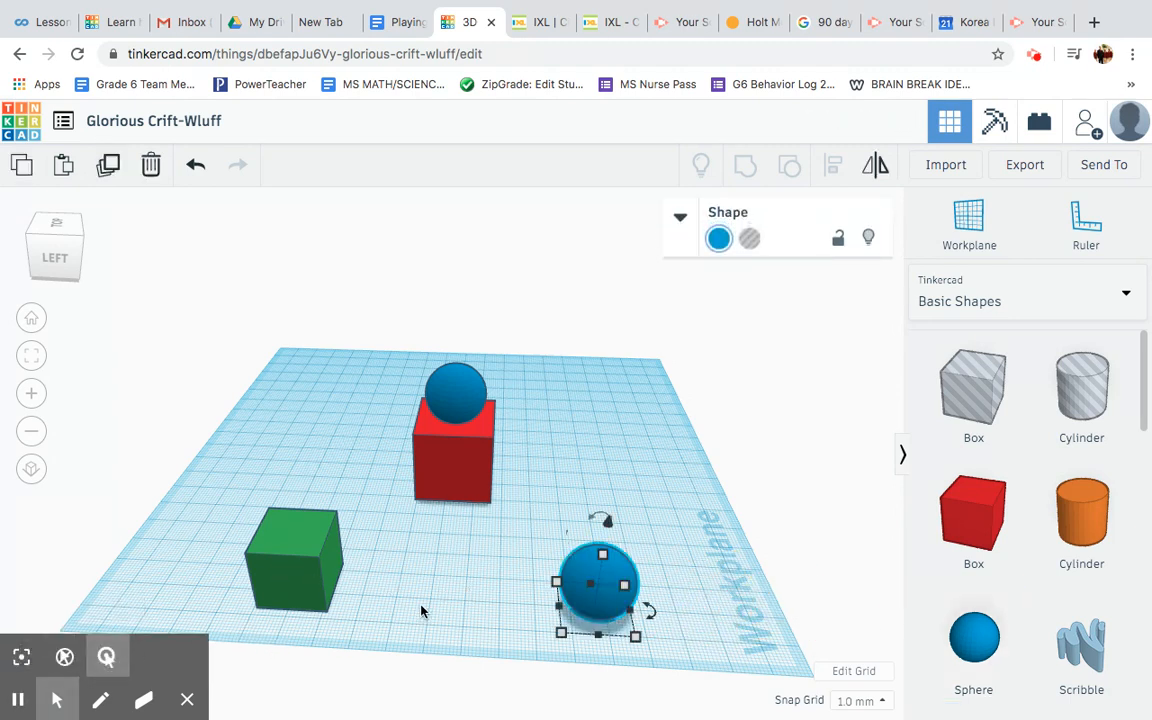
# Step: Stretch the new sphere to 23 mm on one side and move it onto the top of the green box
pyautogui.moveTo(591, 581); pyautogui.dragTo(473, 565)
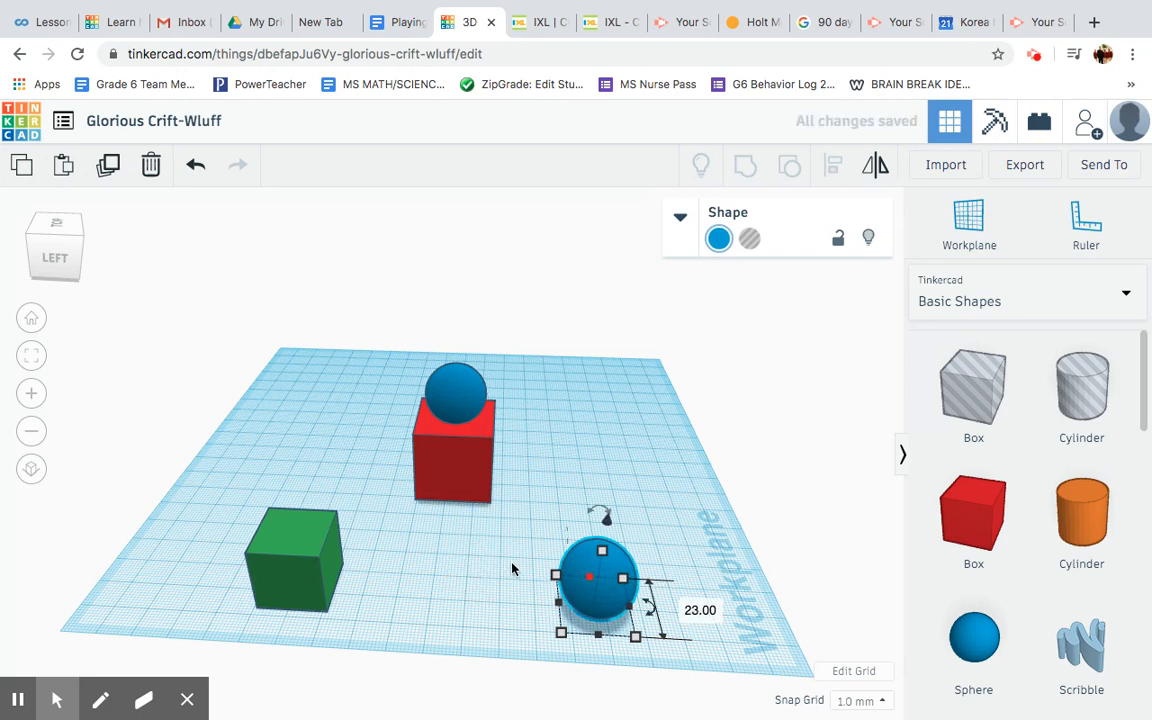
pyautogui.moveTo(596, 563); pyautogui.dragTo(370, 552)
pyautogui.moveTo(380, 504); pyautogui.dragTo(293, 522)
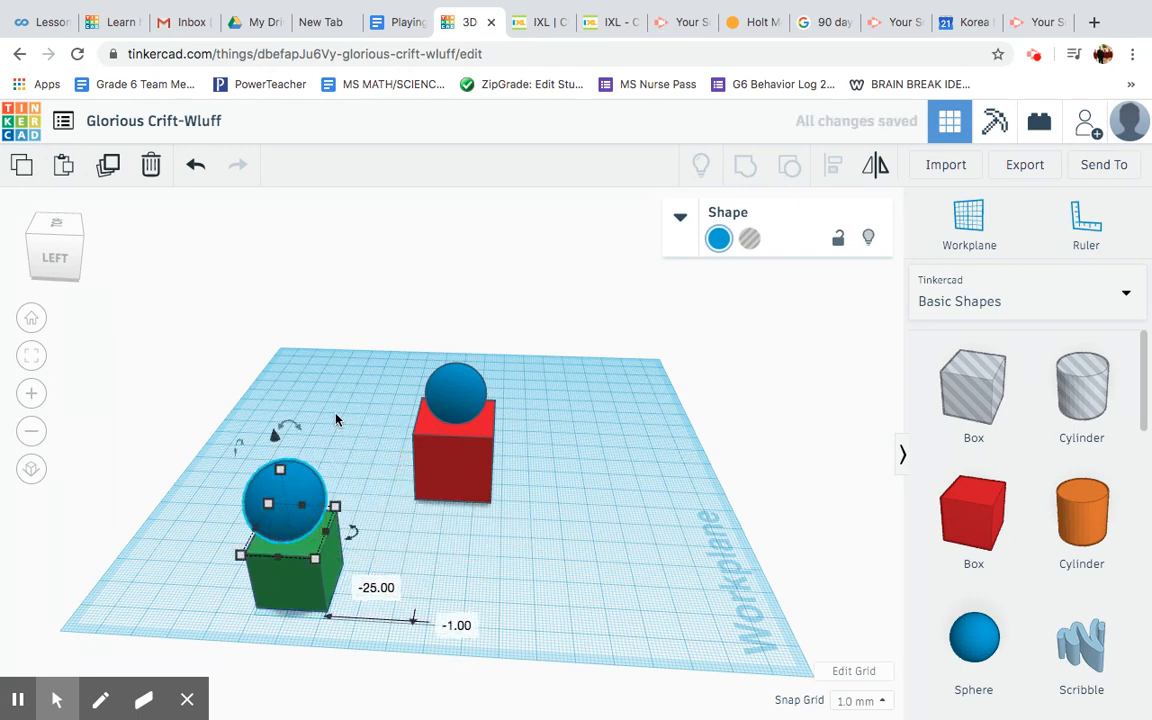
# Step: Shift the sphere about 12 mm toward the box's outer side and lower it 14 mm so it overlaps the green box
pyautogui.click(61, 260)
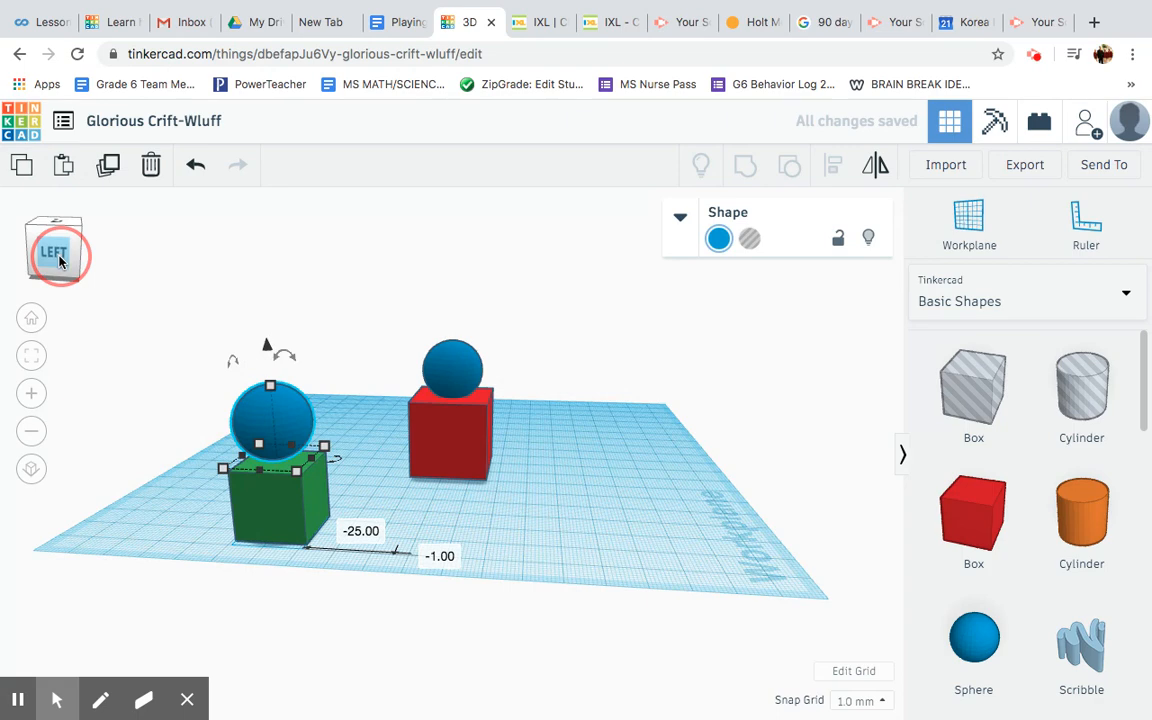
pyautogui.moveTo(251, 482); pyautogui.dragTo(224, 484)
pyautogui.moveTo(52, 258); pyautogui.dragTo(76, 268)
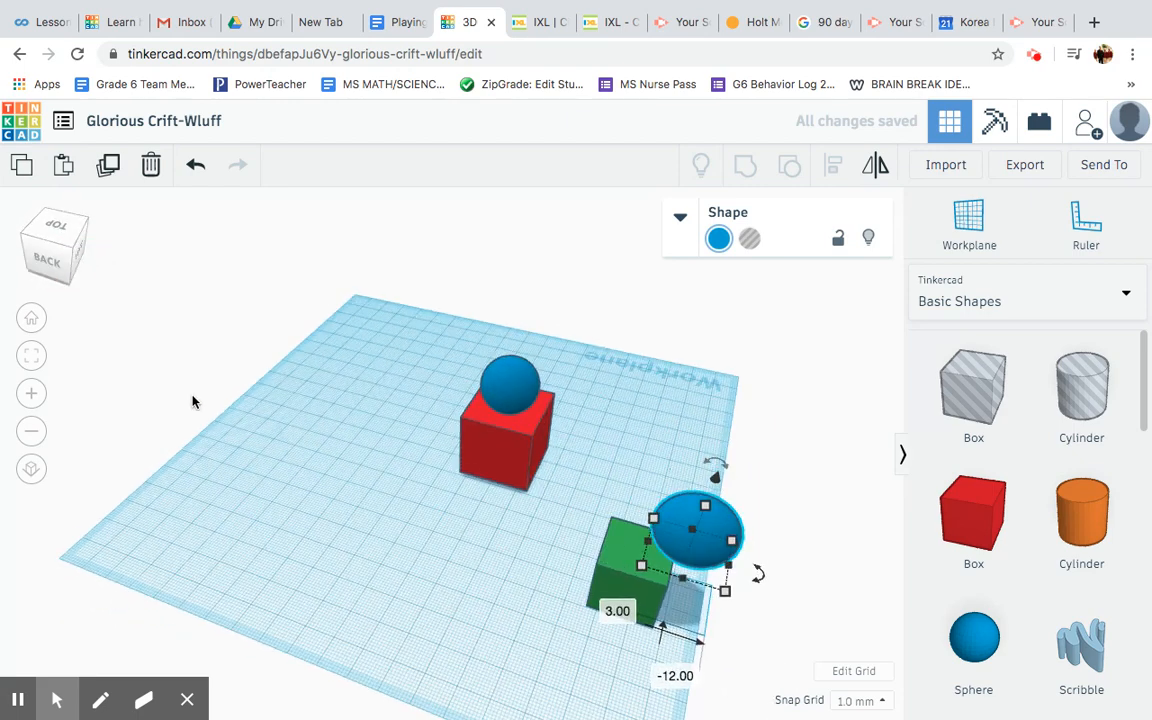
pyautogui.click(455, 550)
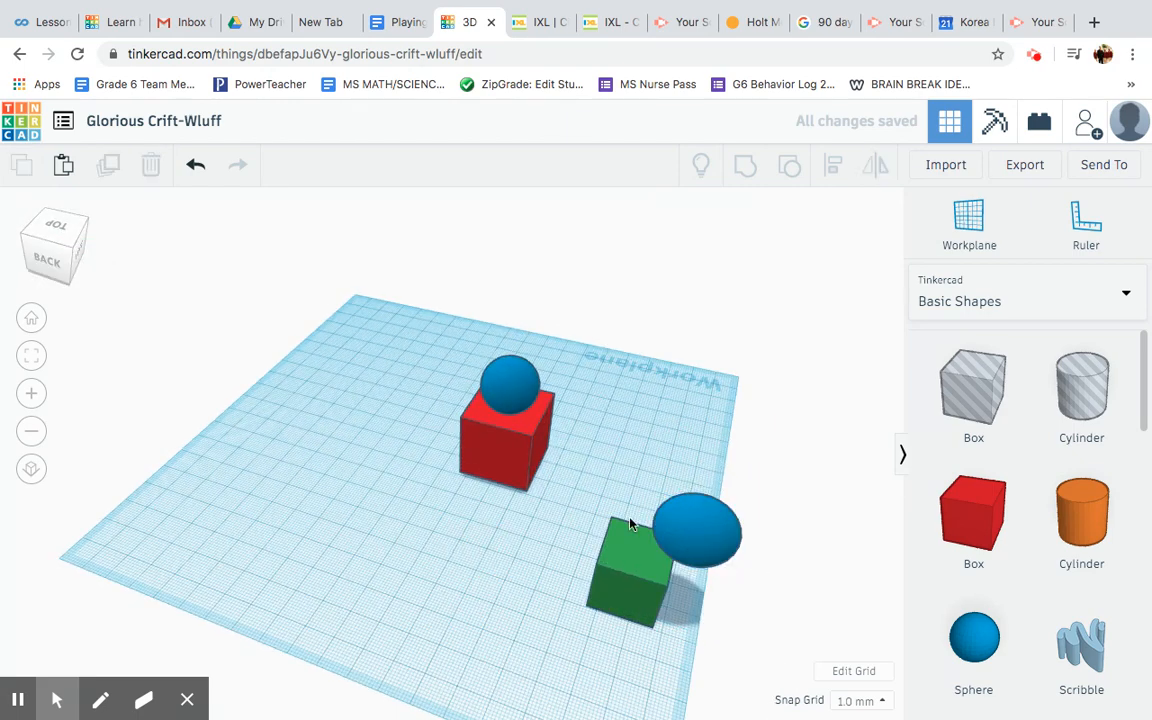
pyautogui.click(720, 519)
pyautogui.moveTo(717, 469); pyautogui.dragTo(707, 520)
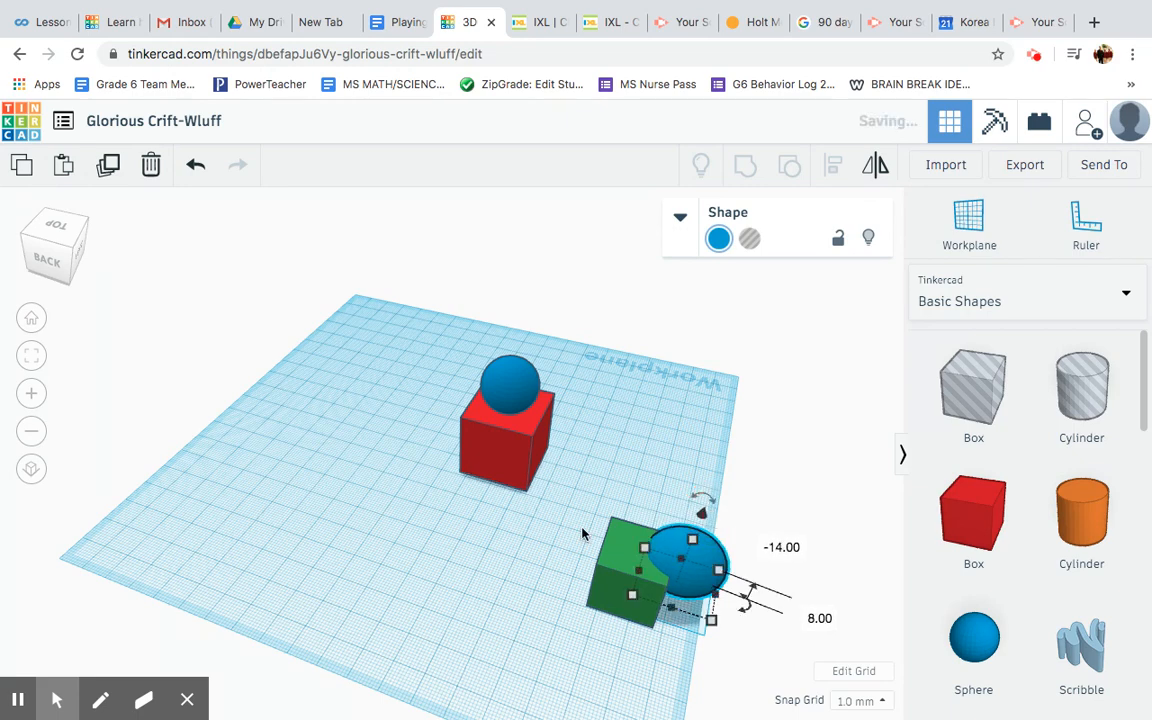
pyautogui.click(545, 544)
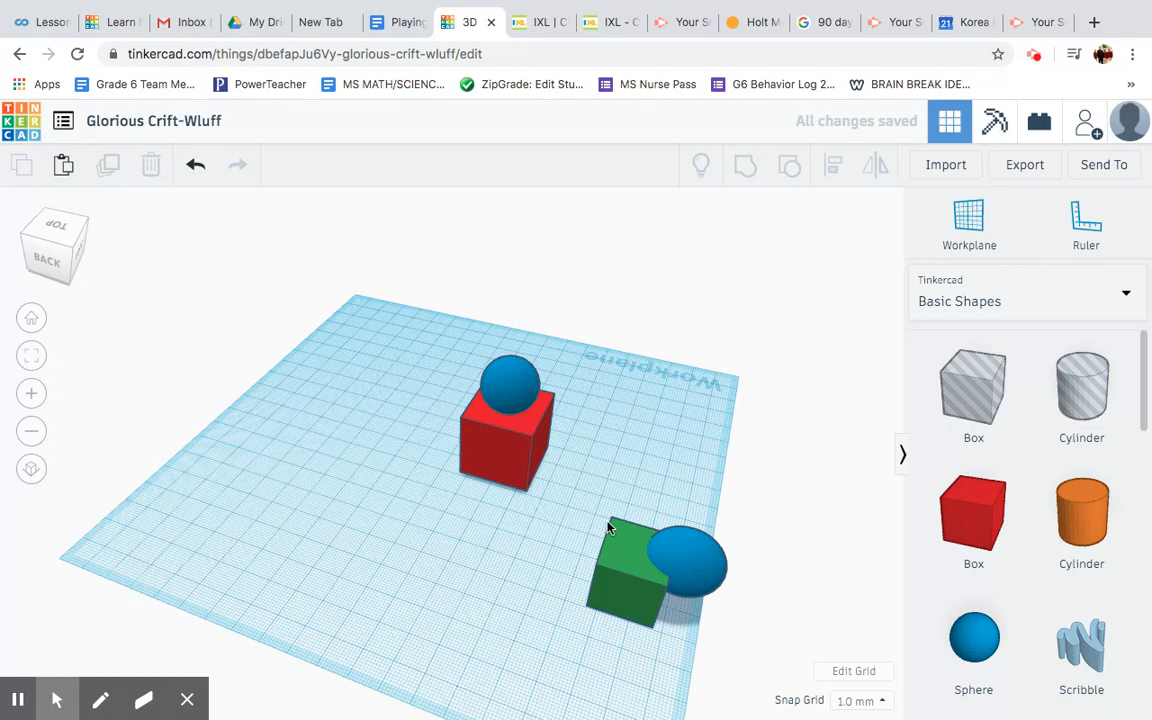
# Step: Turn the sphere overlapping the green box into a hole
pyautogui.moveTo(640, 556); pyautogui.dragTo(728, 635)
pyautogui.click(757, 633)
pyautogui.click(690, 555)
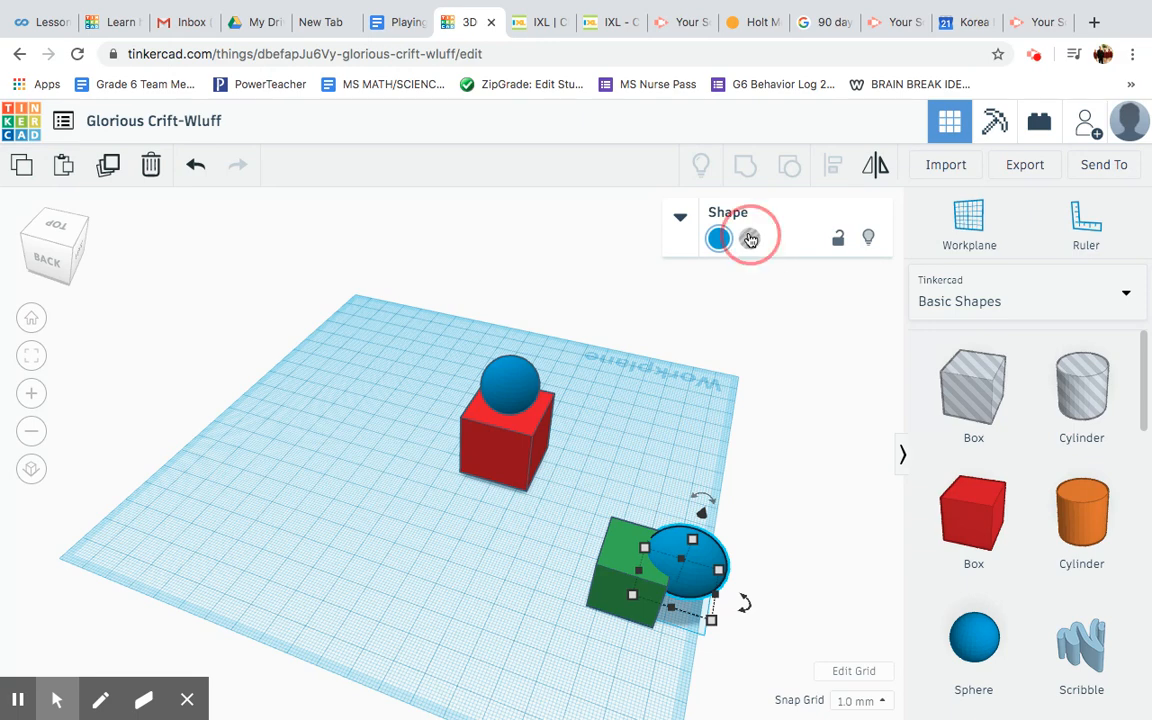
pyautogui.click(750, 238)
pyautogui.click(635, 440)
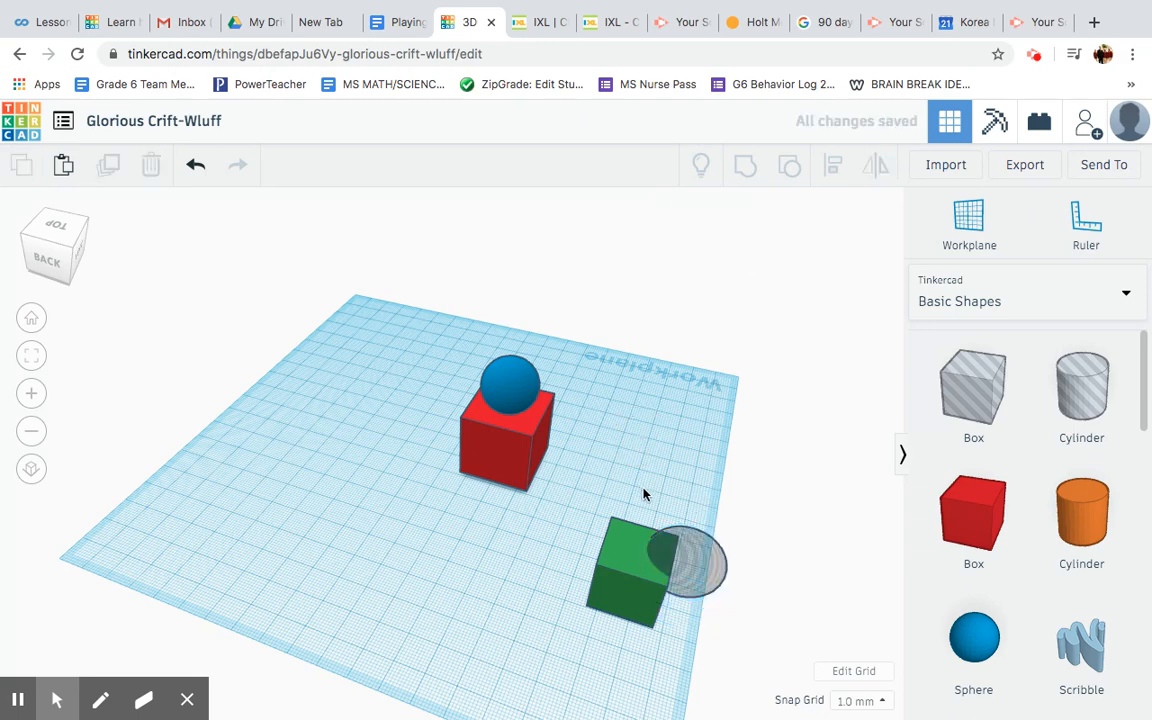
# Step: Select the green box and the hole sphere together, and group them to cut a bite out of the box
pyautogui.click(714, 568)
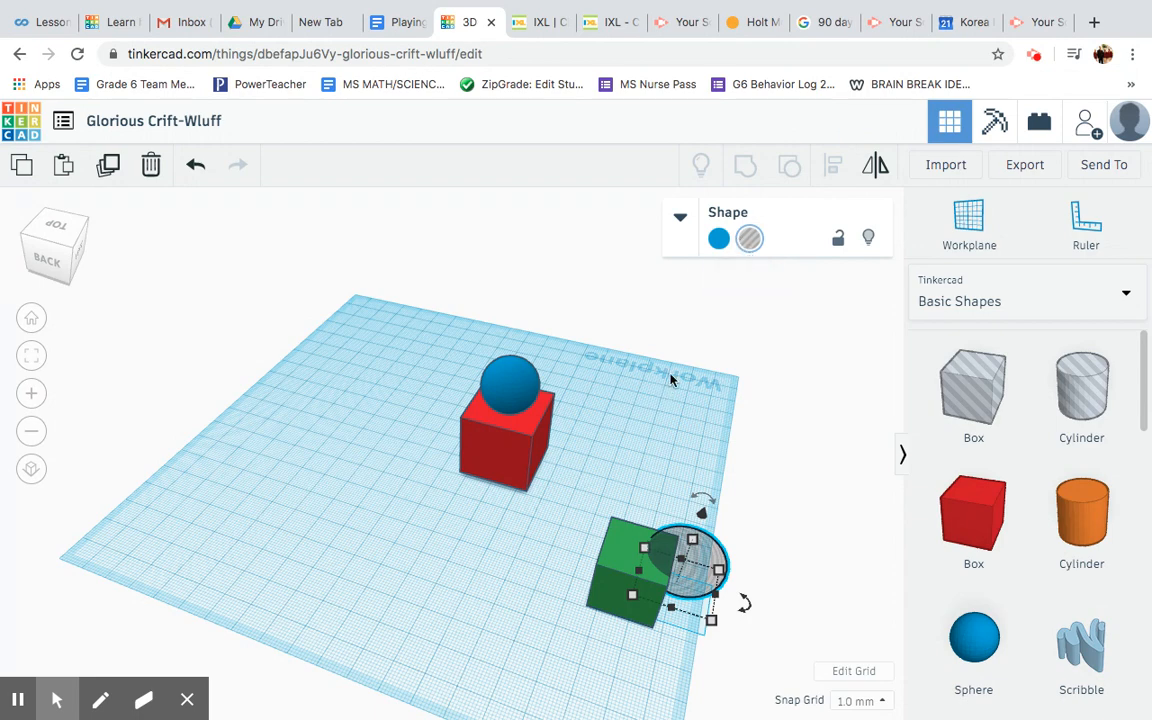
pyautogui.click(582, 494)
pyautogui.moveTo(580, 497); pyautogui.dragTo(733, 662)
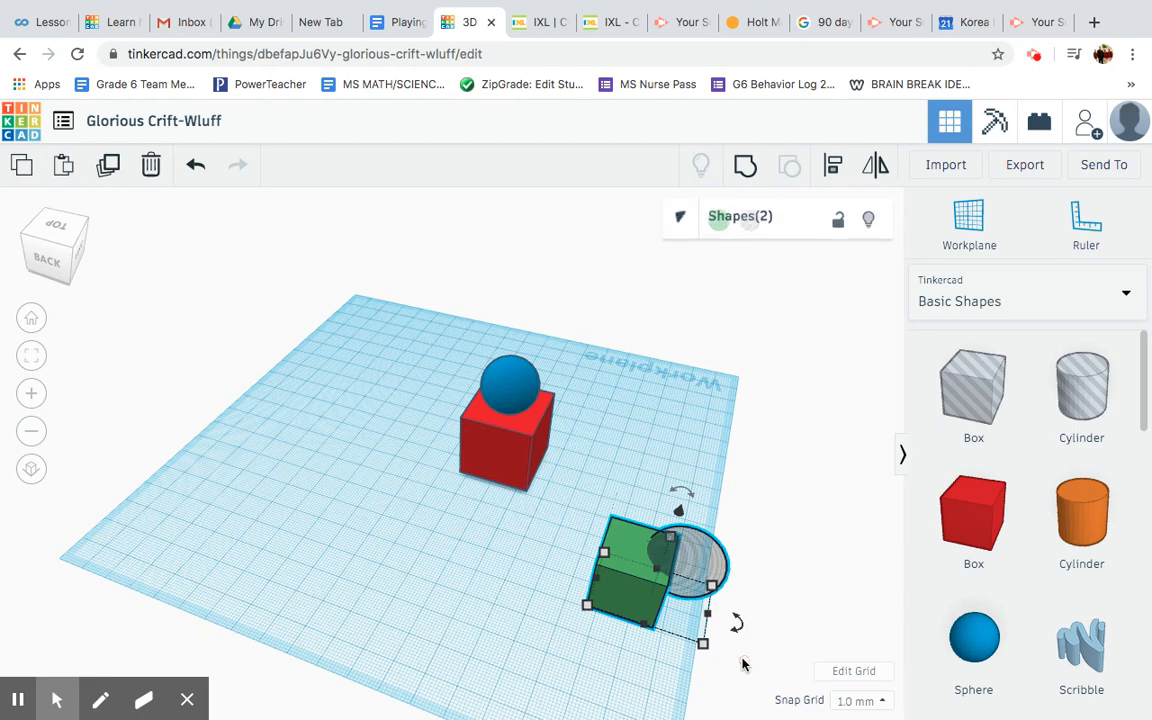
pyautogui.click(746, 165)
pyautogui.click(635, 483)
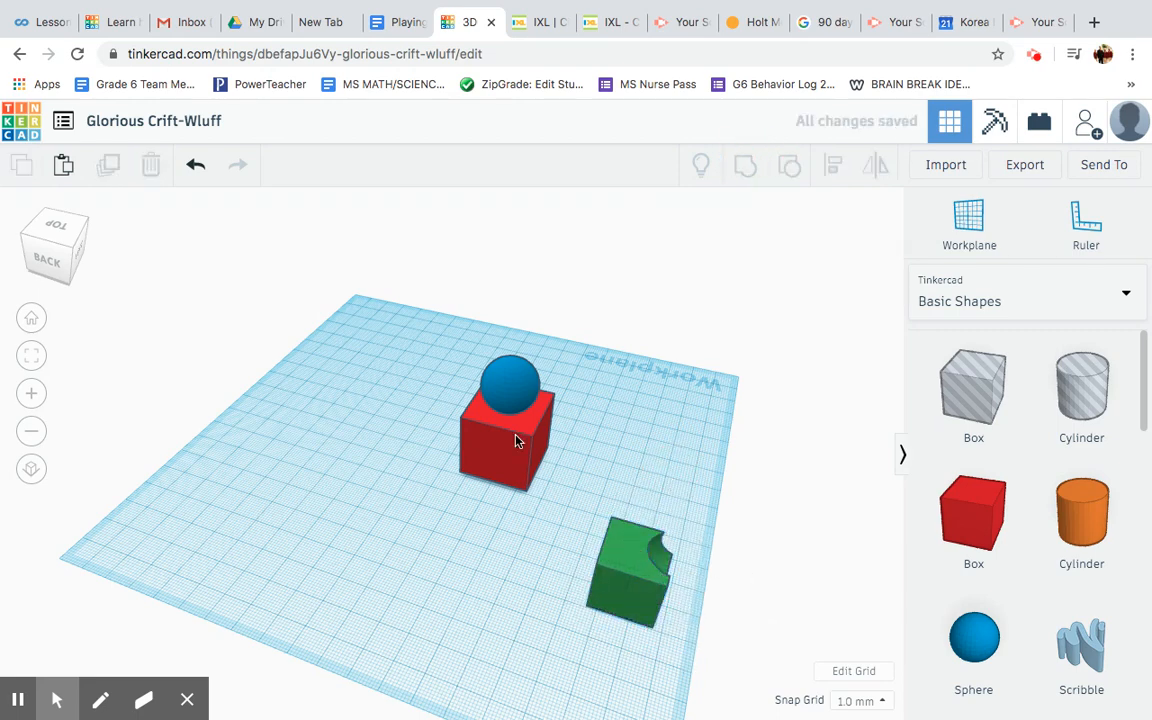
# Step: Move the red sphere-and-box group and the bitten green box side by side to the far left edge of the workplane
pyautogui.moveTo(52, 248); pyautogui.dragTo(52, 258)
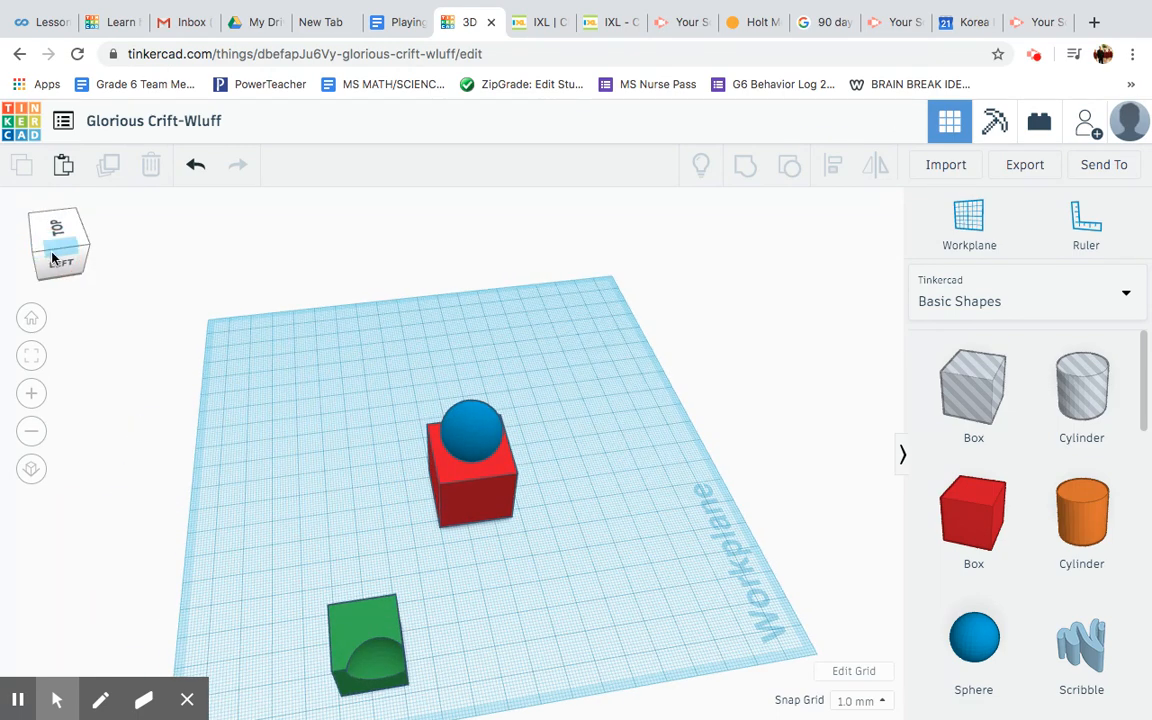
pyautogui.click(73, 252)
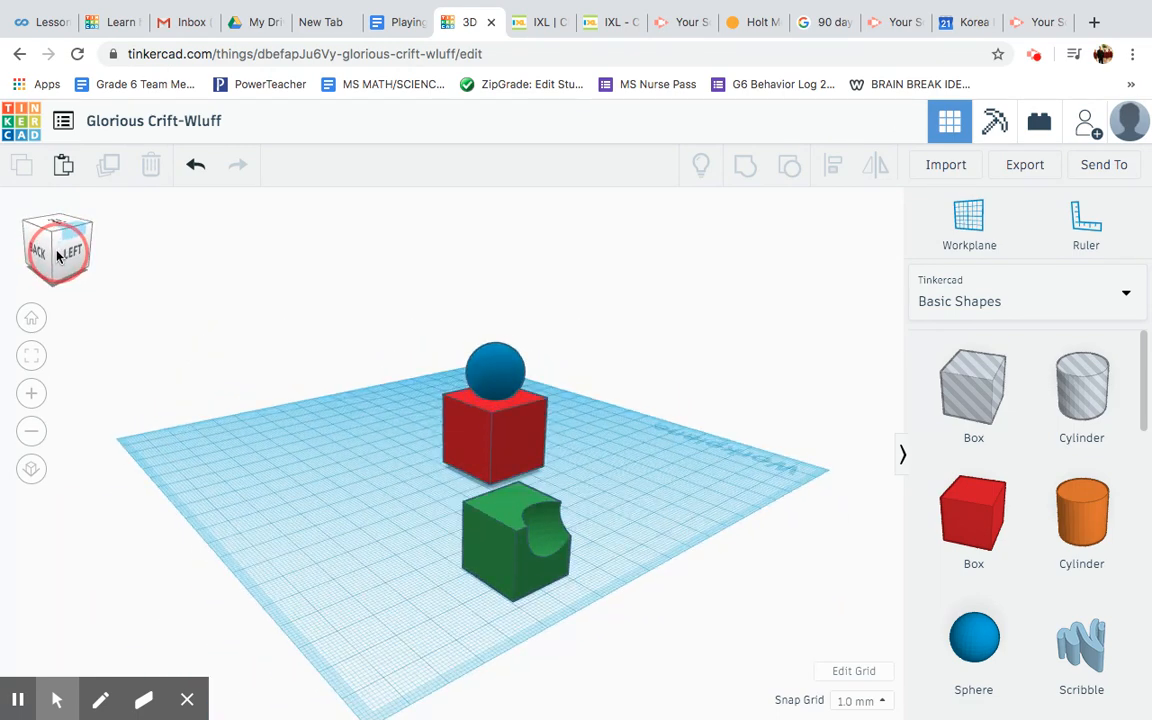
pyautogui.moveTo(440, 425); pyautogui.dragTo(154, 424)
pyautogui.moveTo(507, 541); pyautogui.dragTo(284, 420)
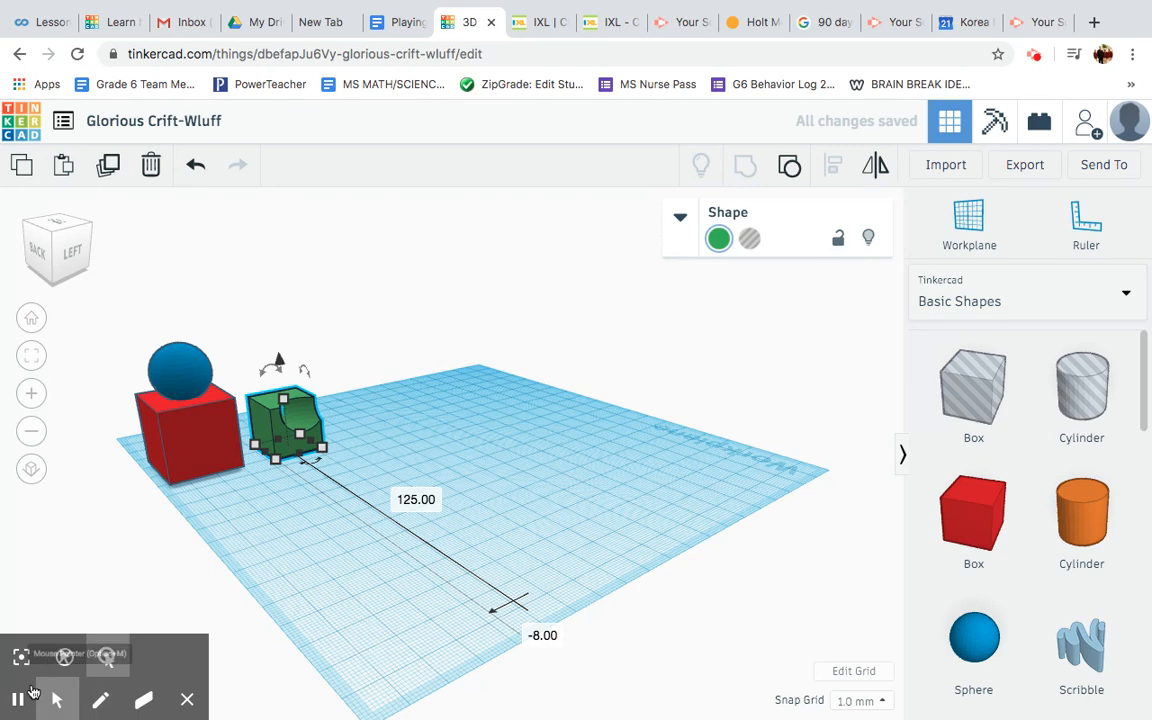
# Step: Return from the task list to the Tinkercad design and place a new red box near the back of the workplane
pyautogui.click(18, 698)
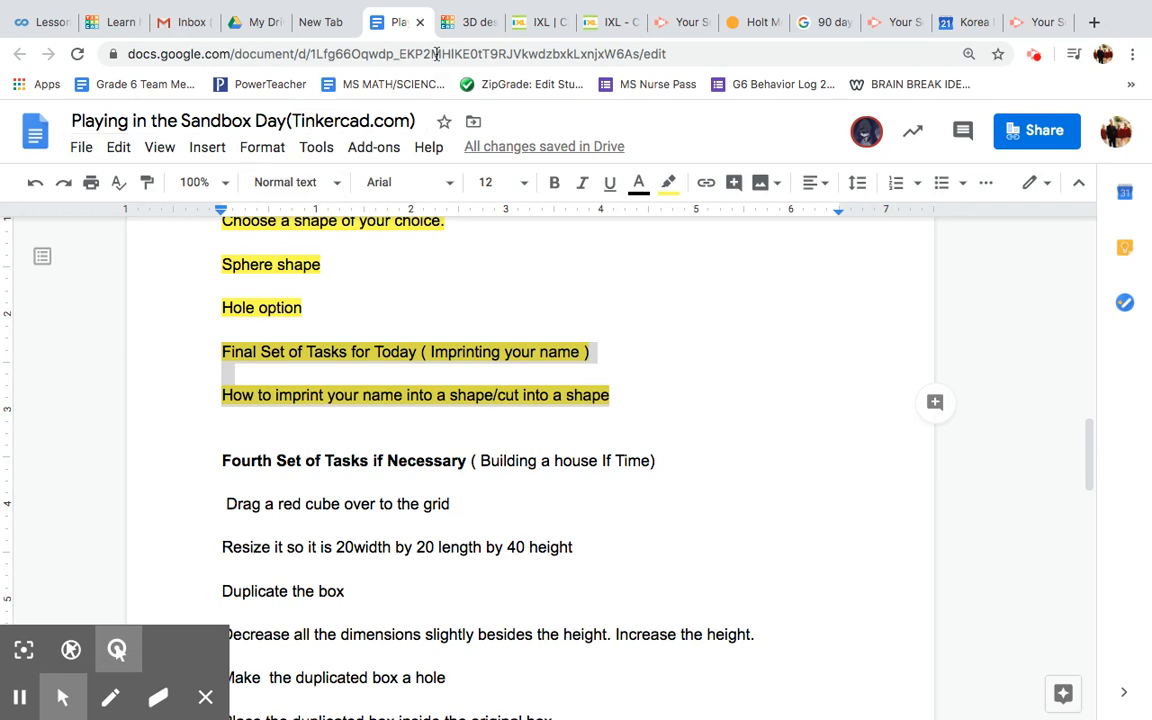
pyautogui.click(470, 22)
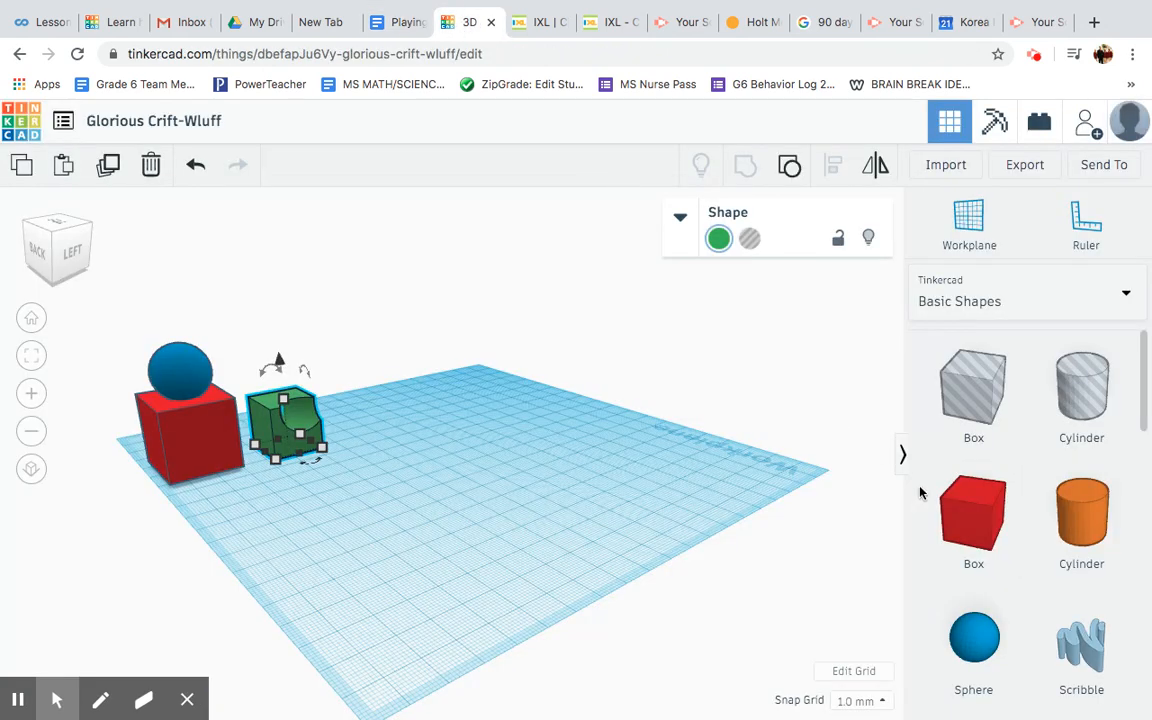
pyautogui.moveTo(985, 520); pyautogui.dragTo(422, 419)
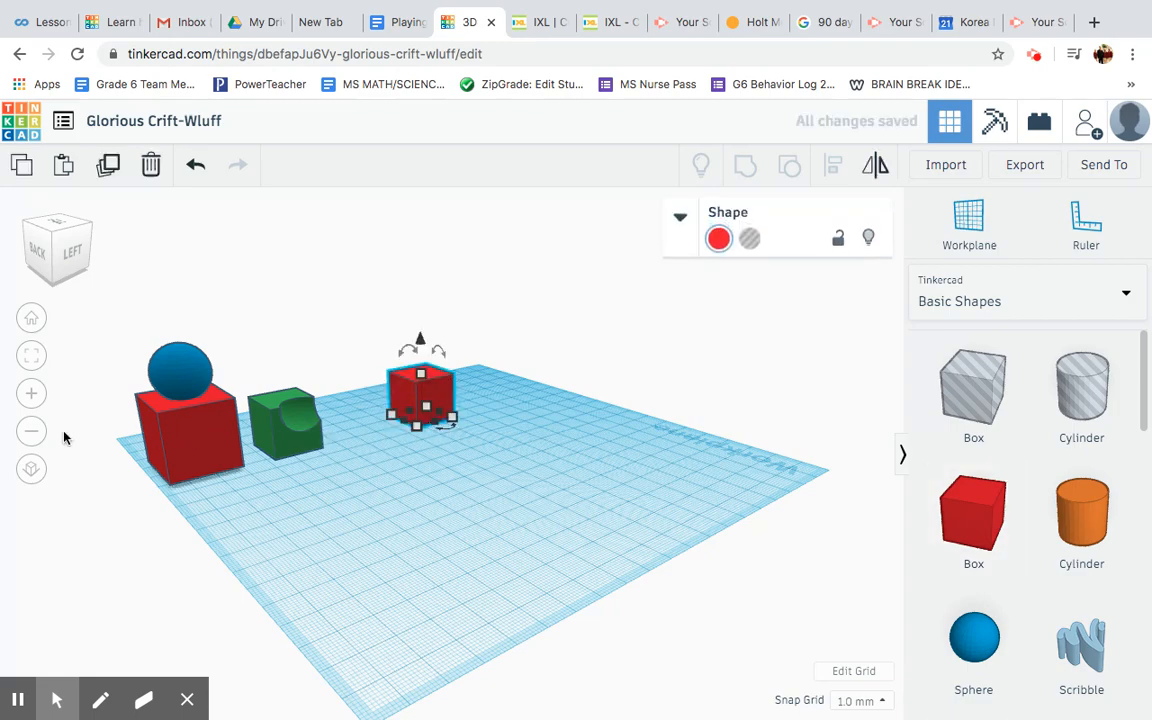
pyautogui.click(31, 395)
pyautogui.click(31, 395)
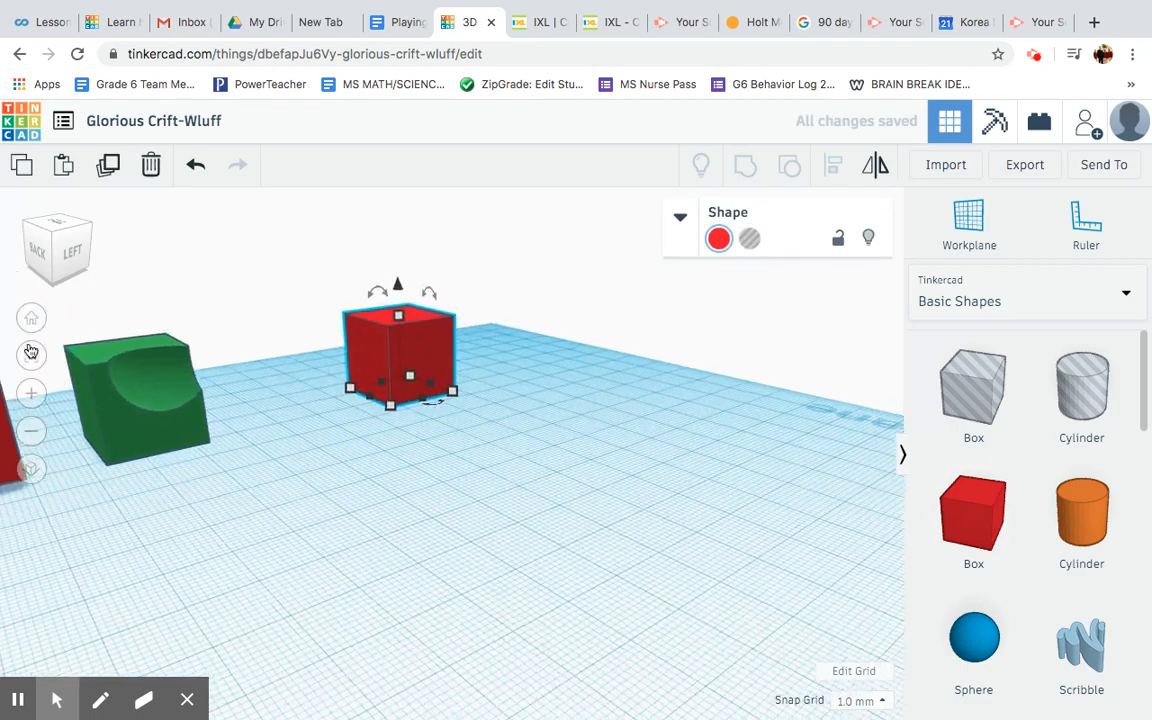
# Step: Stretch the new red box into a block about 78 mm long and 33 mm deep, and make it taller
pyautogui.moveTo(60, 242); pyautogui.dragTo(42, 257)
pyautogui.click(440, 393)
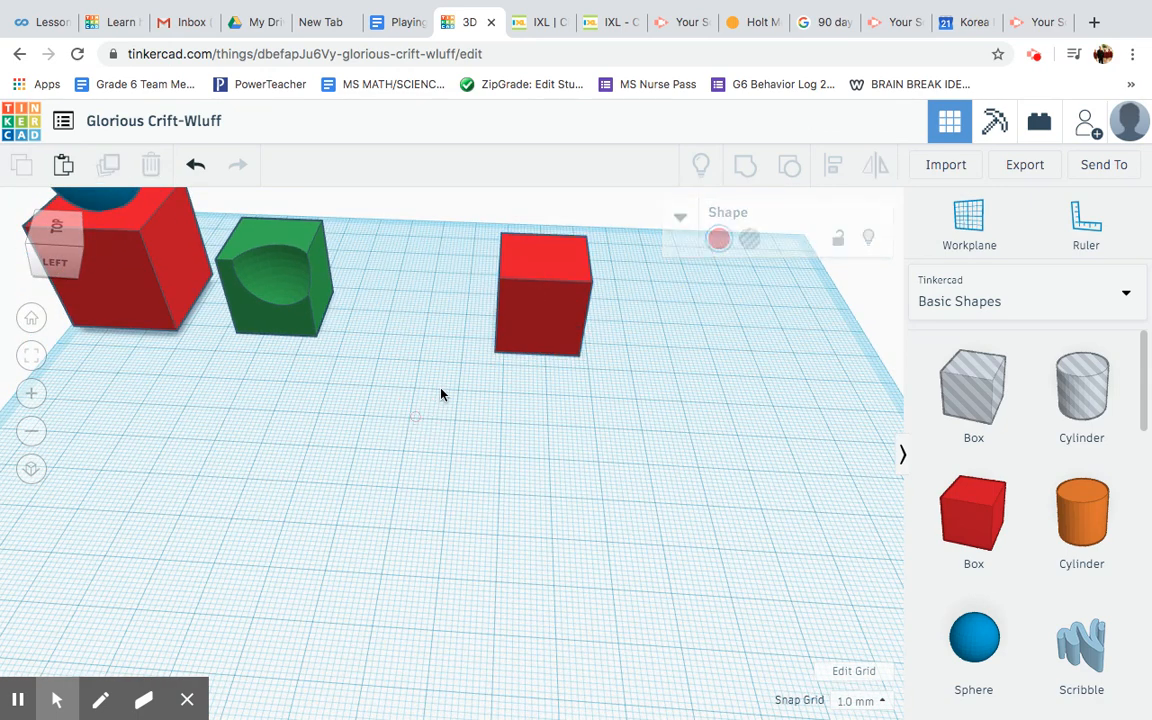
pyautogui.click(572, 343)
pyautogui.moveTo(584, 350); pyautogui.dragTo(845, 404)
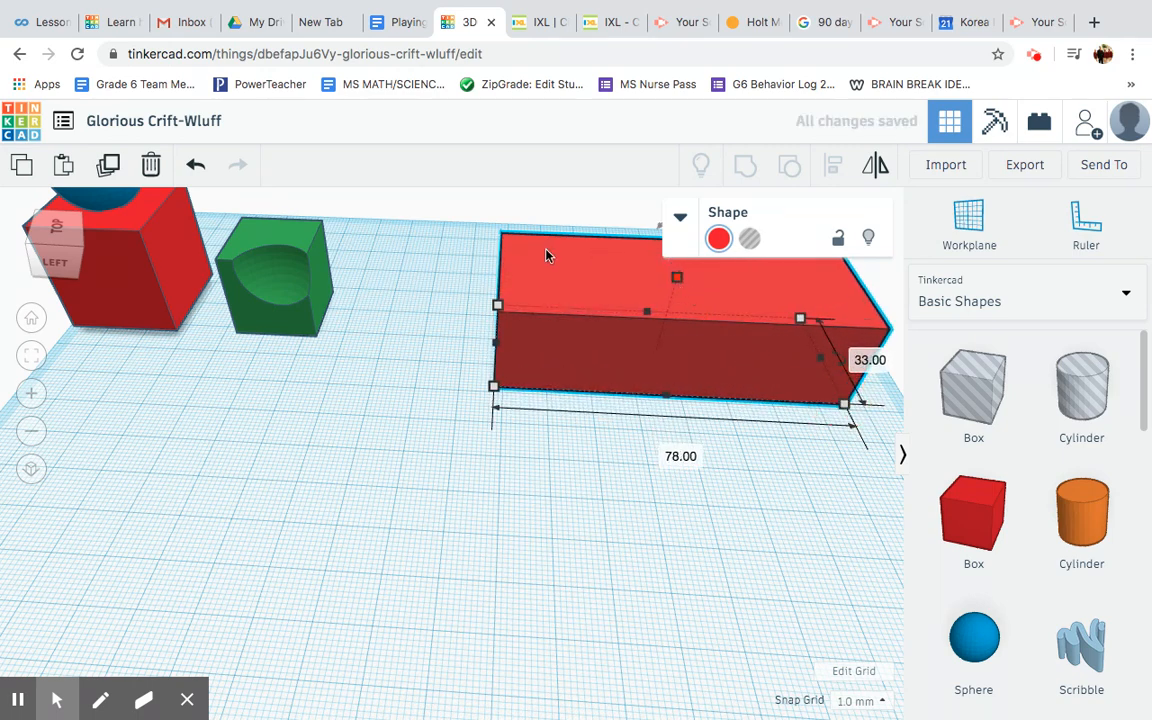
pyautogui.click(55, 252)
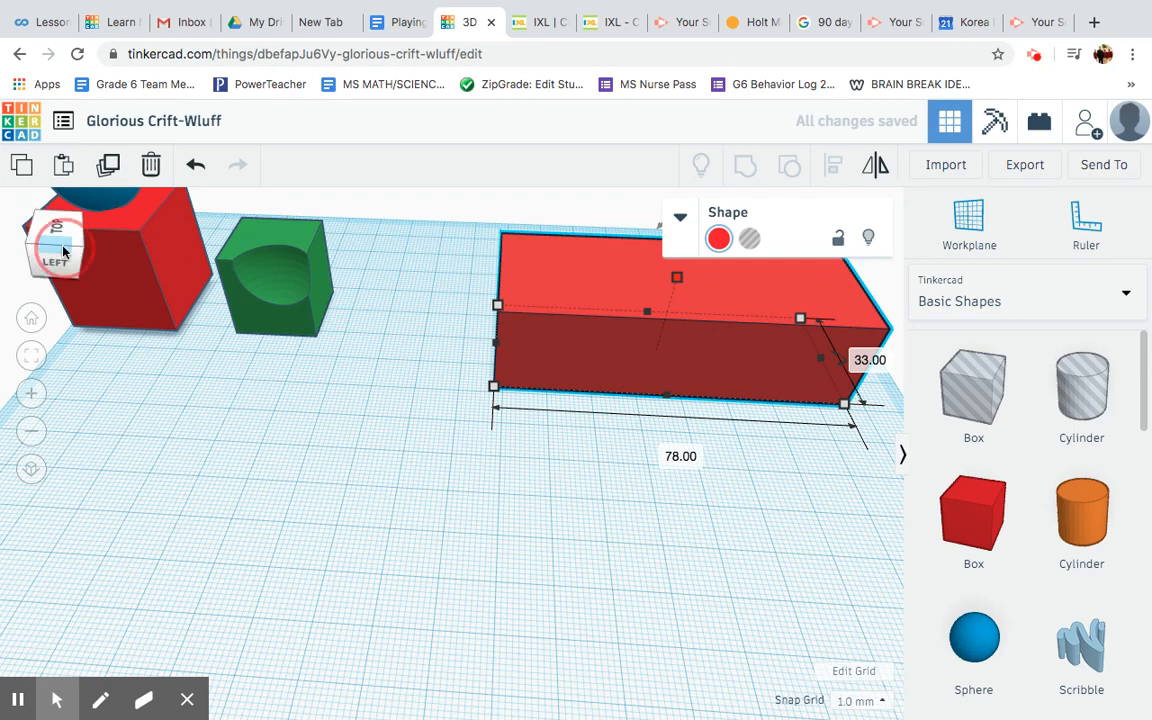
pyautogui.moveTo(646, 338); pyautogui.dragTo(653, 264)
pyautogui.click(479, 512)
pyautogui.click(31, 431)
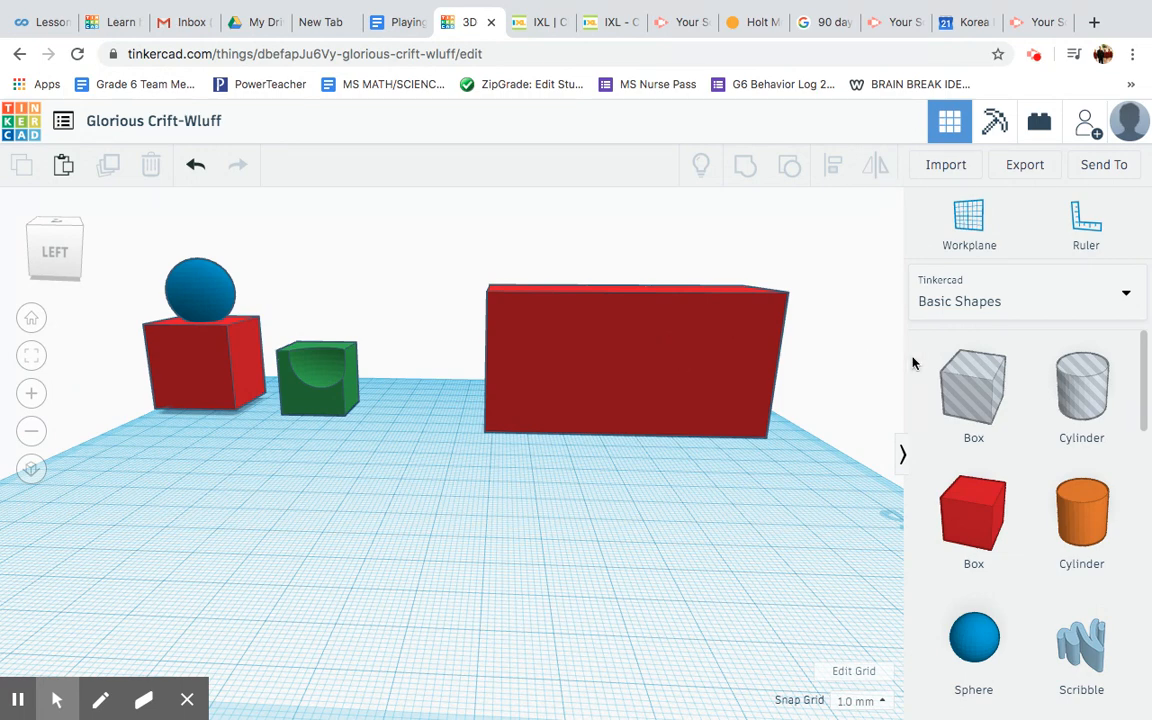
# Step: Place a Text shape from the Text and numbers collection on the workplane in front of the green and red boxes
pyautogui.click(981, 303)
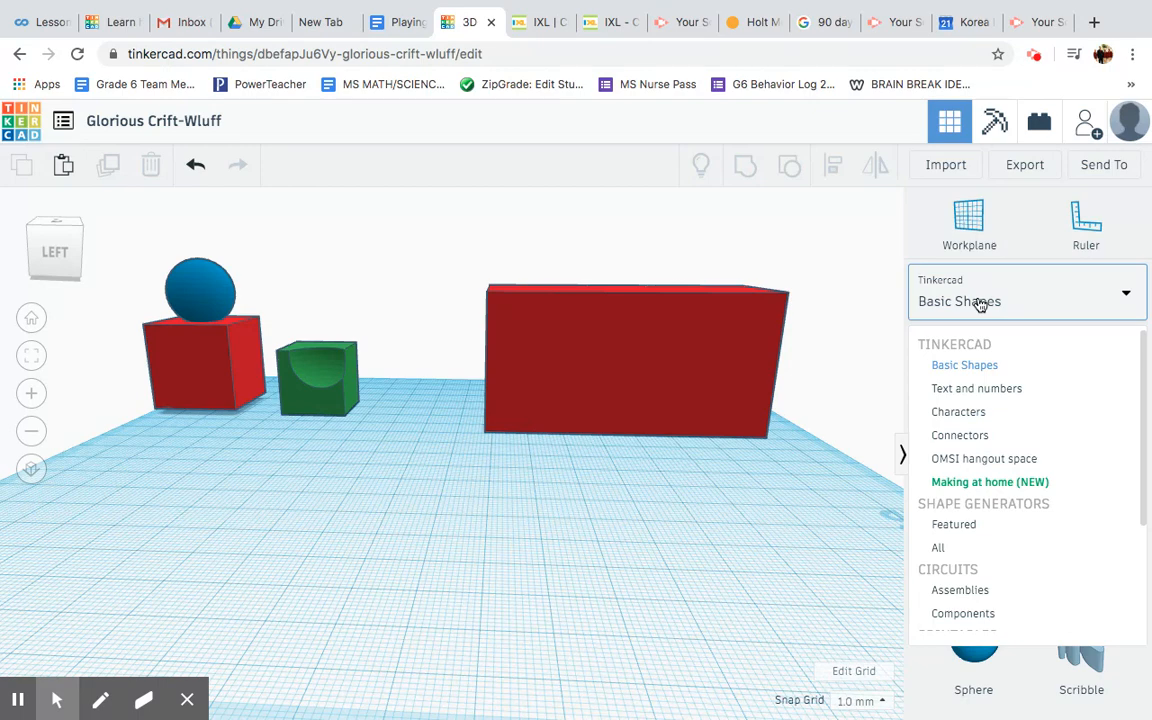
pyautogui.click(948, 389)
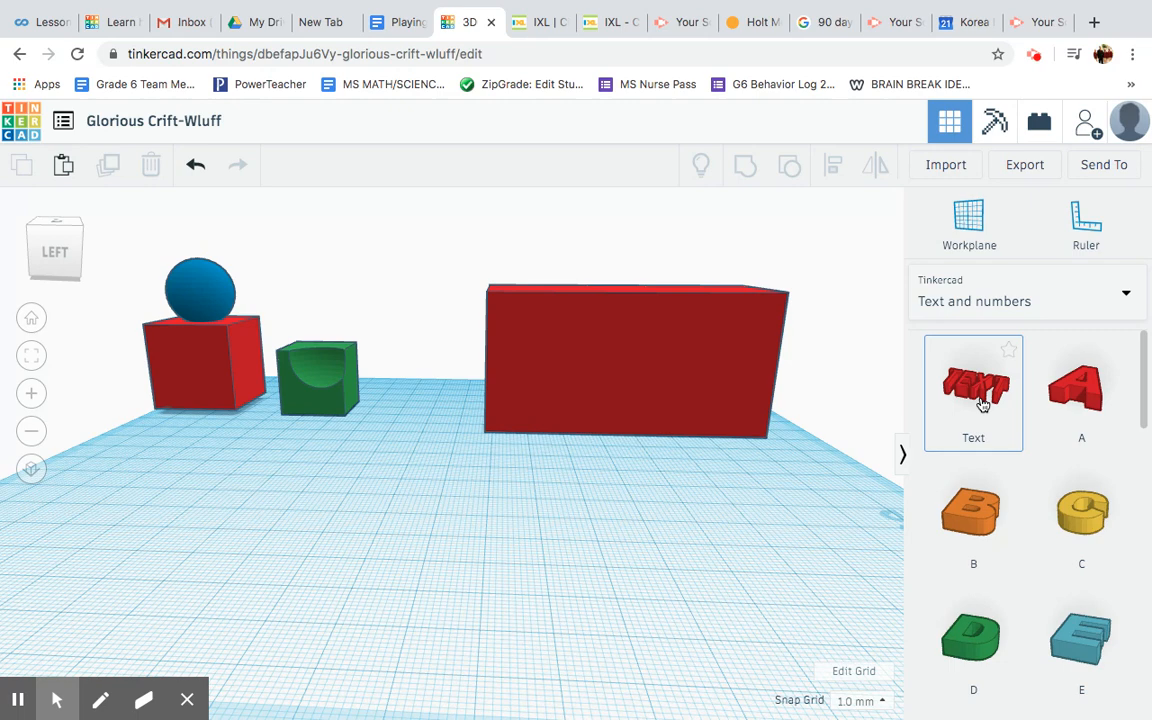
pyautogui.moveTo(925, 416); pyautogui.dragTo(598, 482)
pyautogui.moveTo(868, 438); pyautogui.dragTo(393, 553)
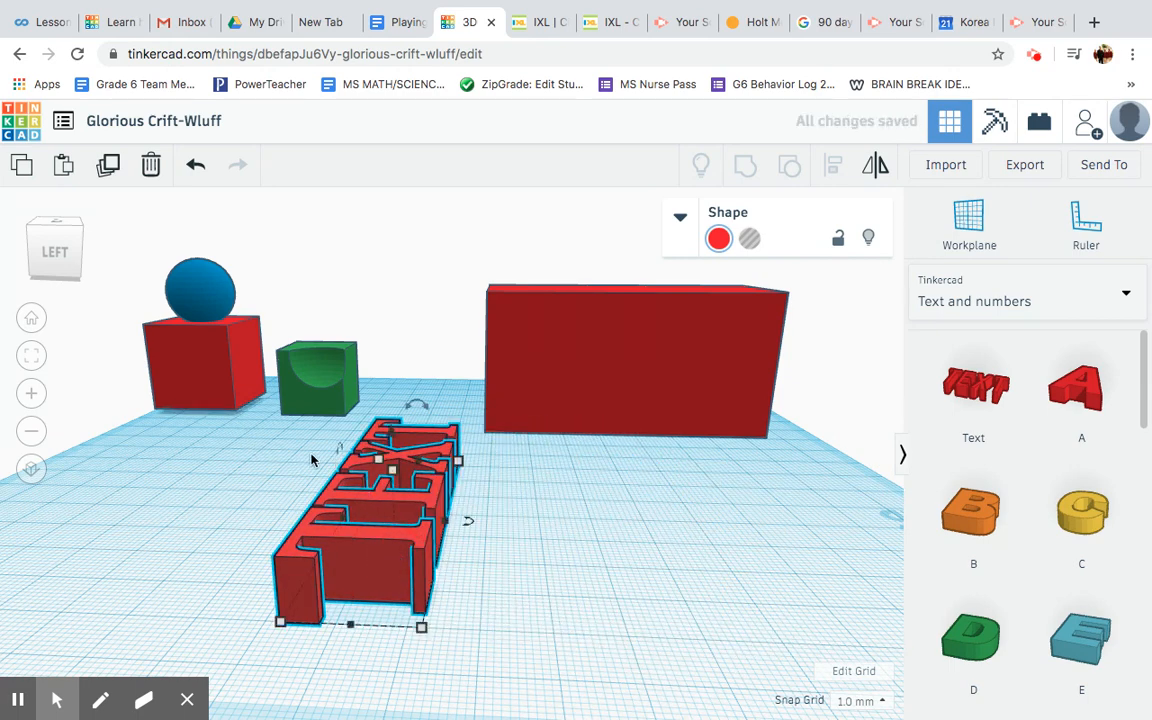
# Step: Turn the text shape parallel to the red block's long face, and tilt it 90° so it stands upright
pyautogui.moveTo(468, 522); pyautogui.dragTo(381, 582)
pyautogui.moveTo(614, 530)
pyautogui.mouseDown()
pyautogui.moveTo(617, 543)
pyautogui.moveTo(609, 519)
pyautogui.mouseUp()
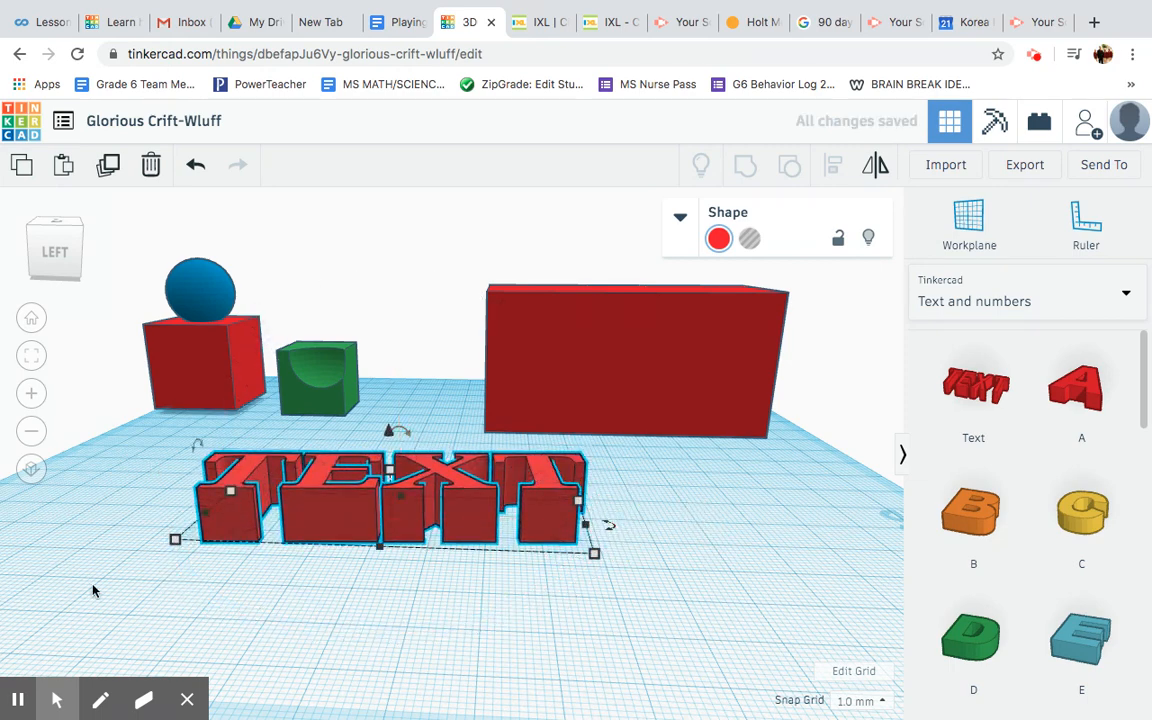
pyautogui.click(15, 696)
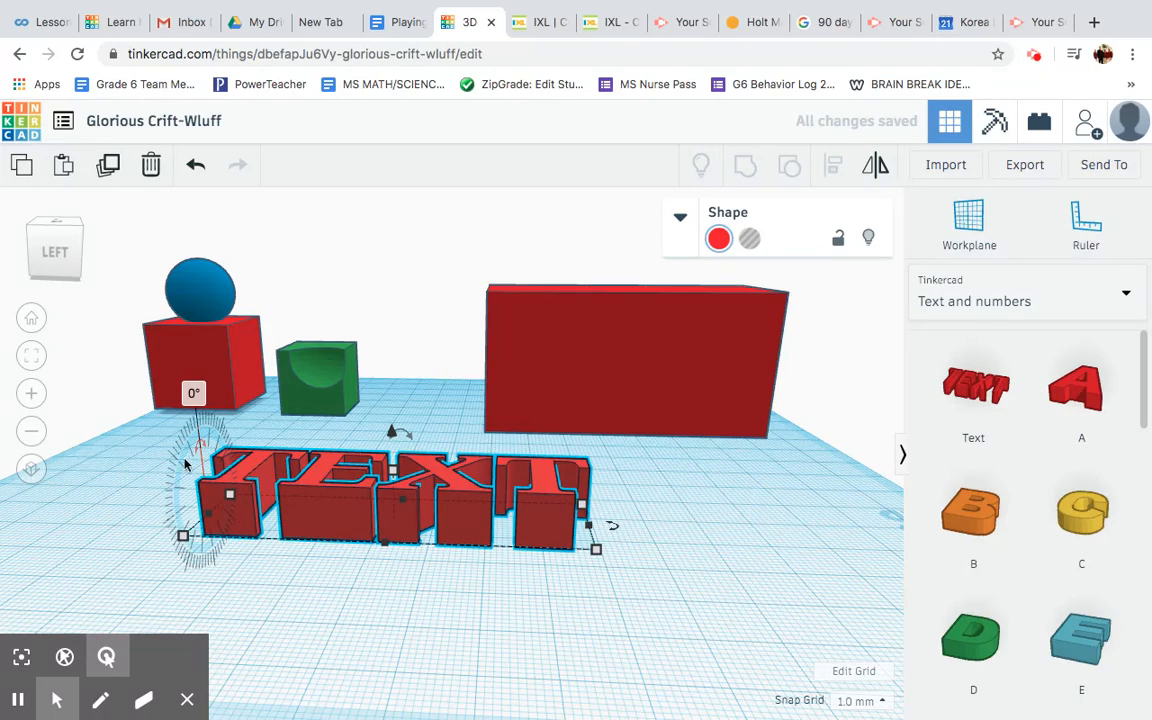
pyautogui.moveTo(200, 447); pyautogui.dragTo(196, 506)
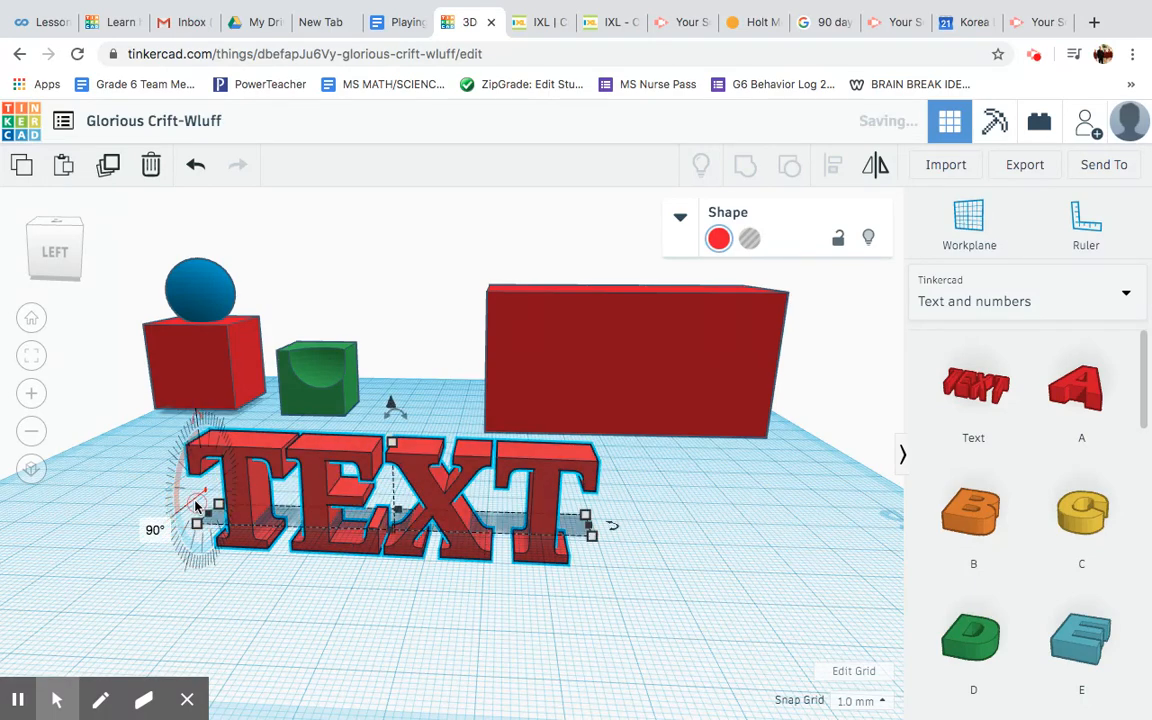
# Step: Move the upright text in front of the red block and open its wording for editing
pyautogui.moveTo(416, 478); pyautogui.dragTo(625, 472)
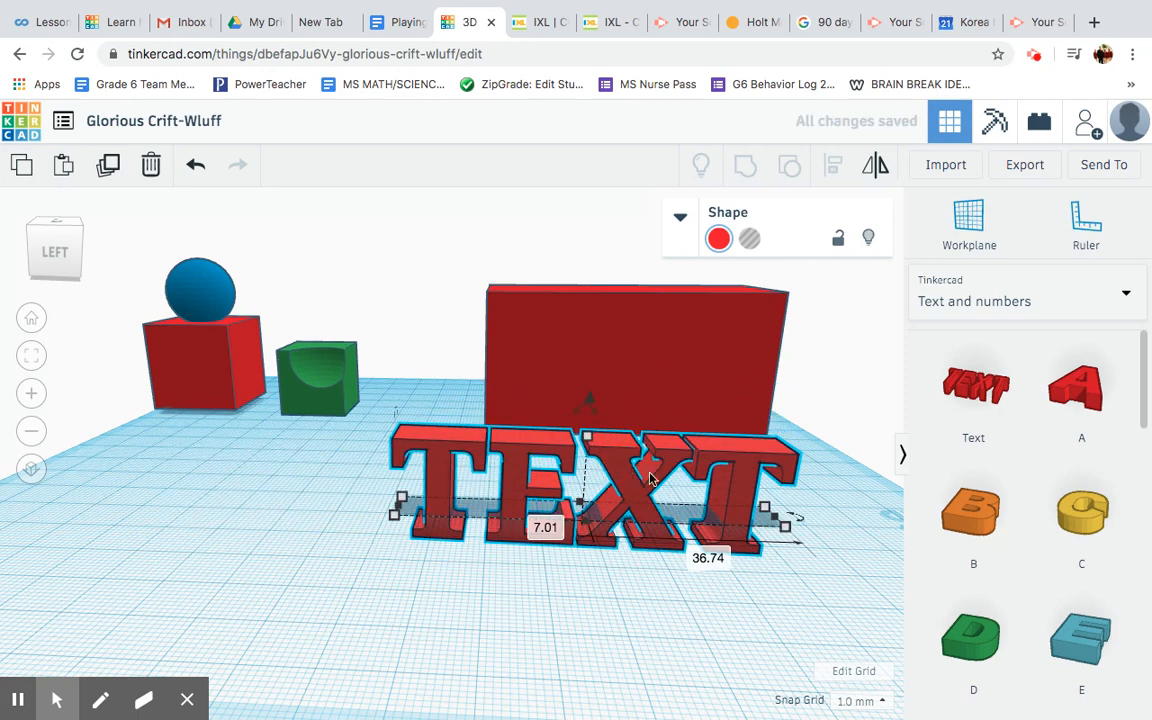
pyautogui.click(680, 218)
pyautogui.click(789, 383)
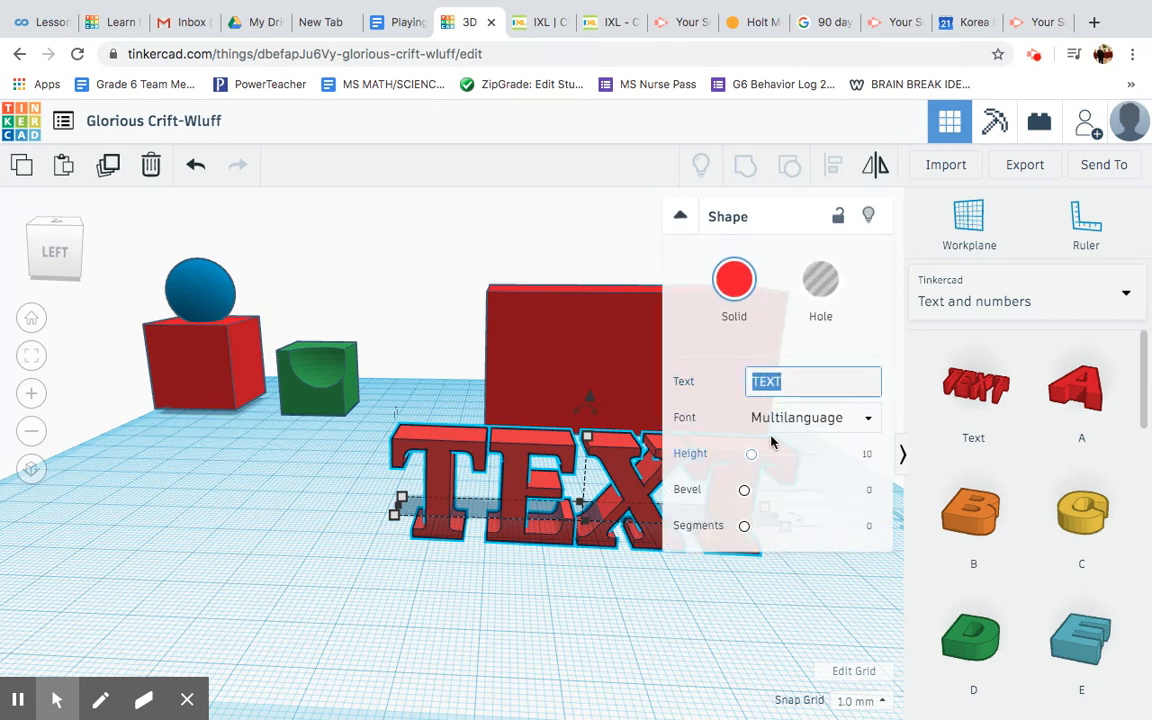
pyautogui.write('Mr.All')
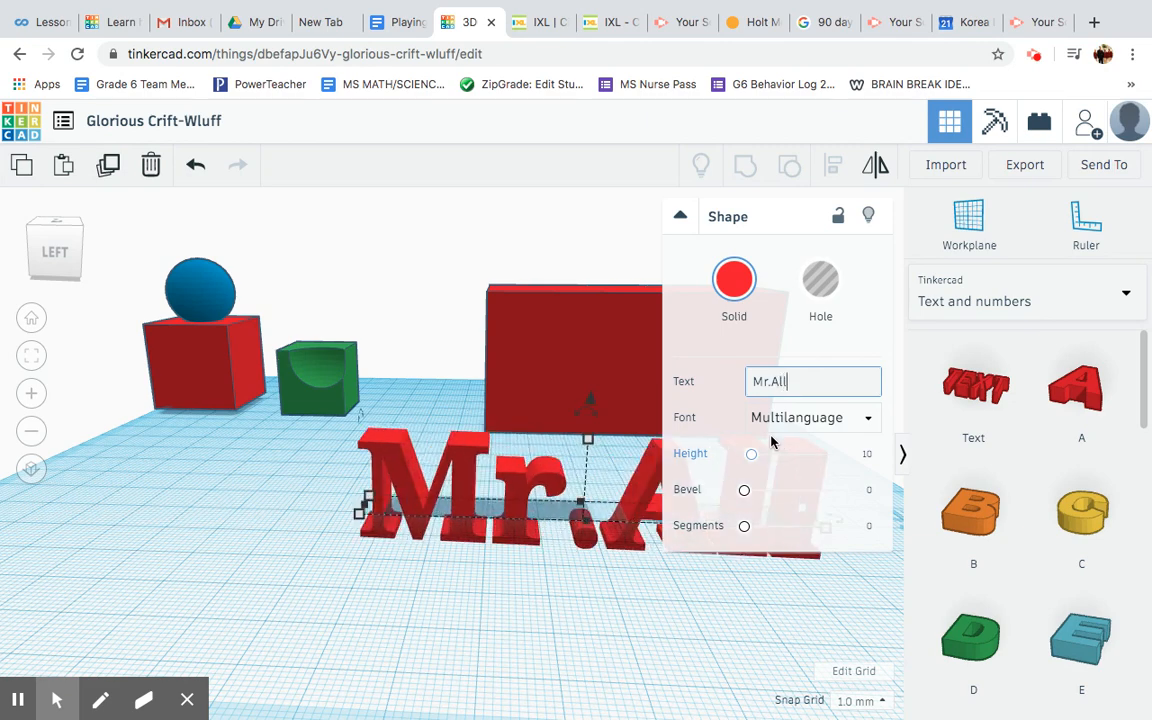
pyautogui.write('ooh')
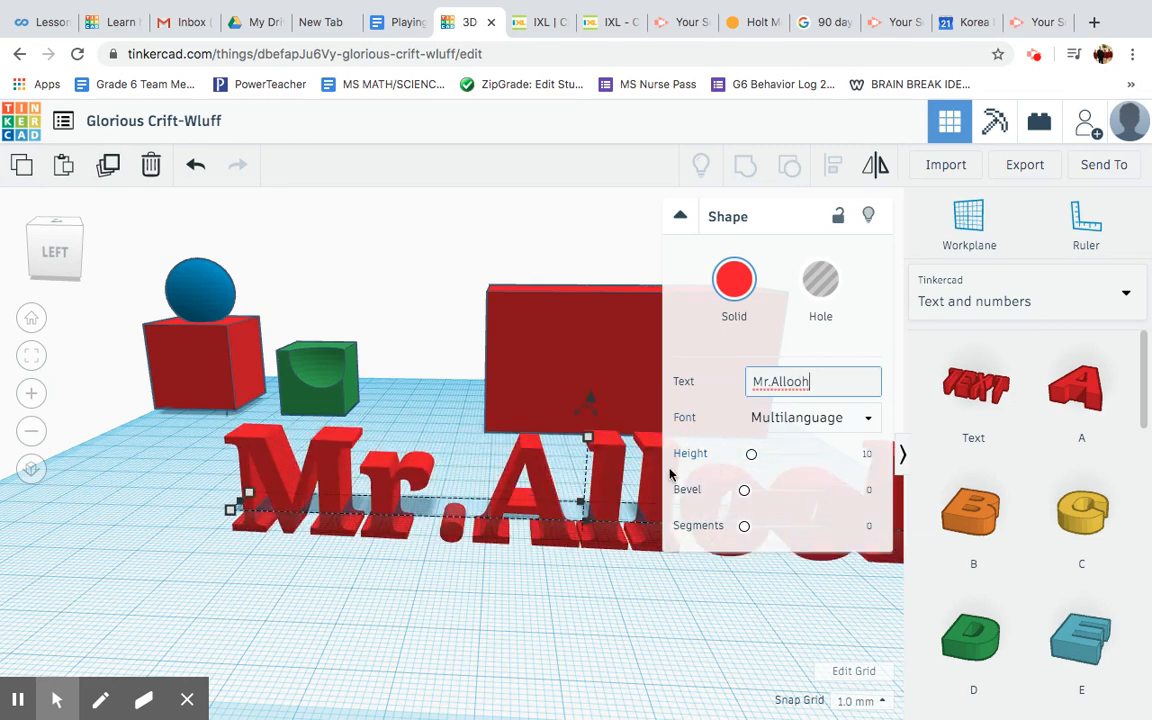
pyautogui.press('BackSpace')
pyautogui.press('BackSpace')
pyautogui.press('BackSpace')
pyautogui.press('BackSpace')
pyautogui.press('BackSpace')
pyautogui.press('BackSpace')
pyautogui.press('BackSpace')
pyautogui.press('BackSpace')
pyautogui.press('BackSpace')
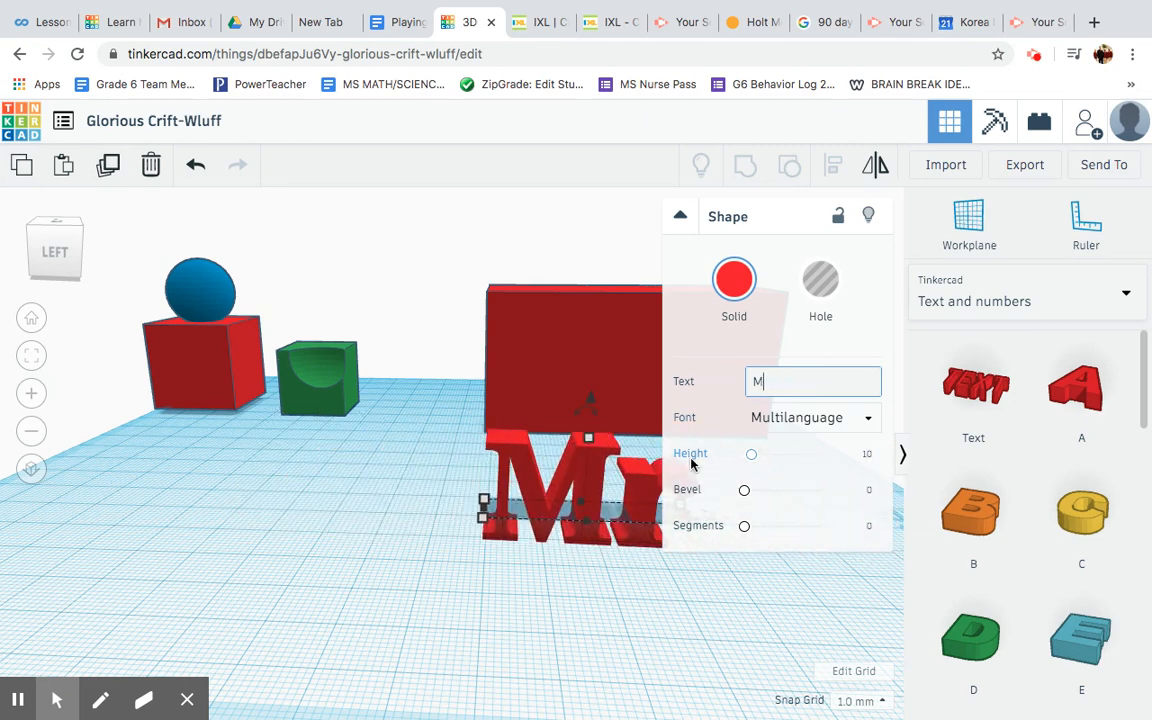
pyautogui.write('Casey')
pyautogui.press('BackSpace')
pyautogui.press('BackSpace')
pyautogui.press('BackSpace')
pyautogui.press('BackSpace')
pyautogui.press('BackSpace')
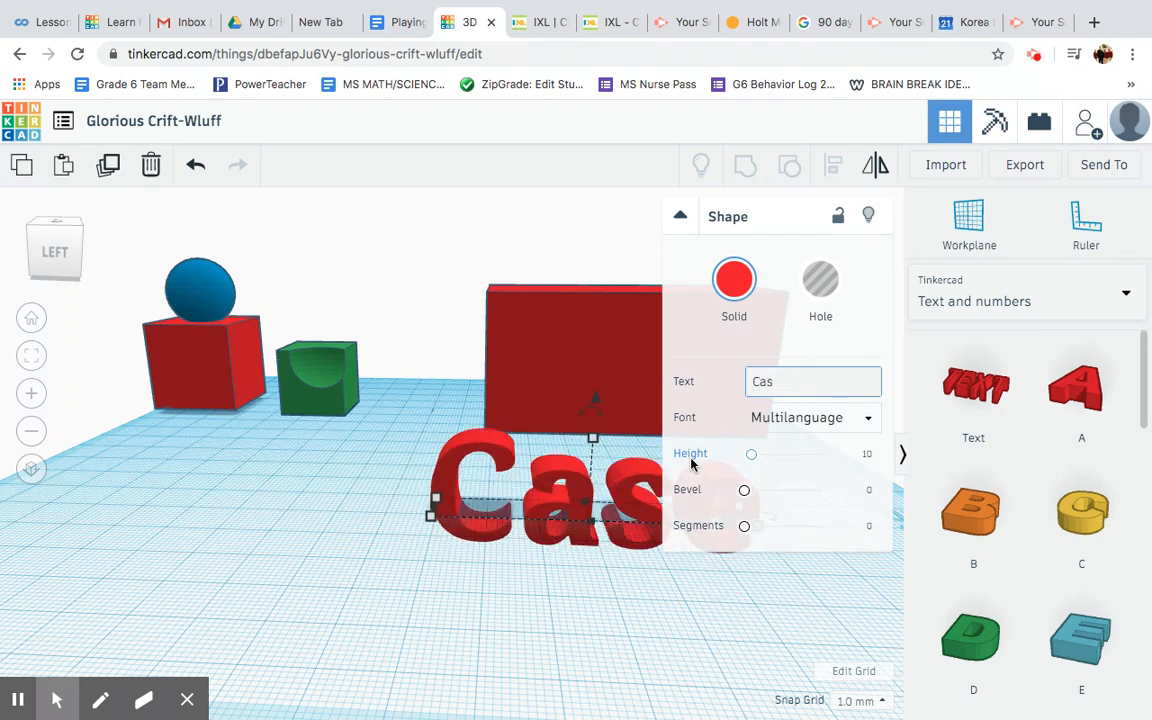
pyautogui.write('Mr.Allooh')
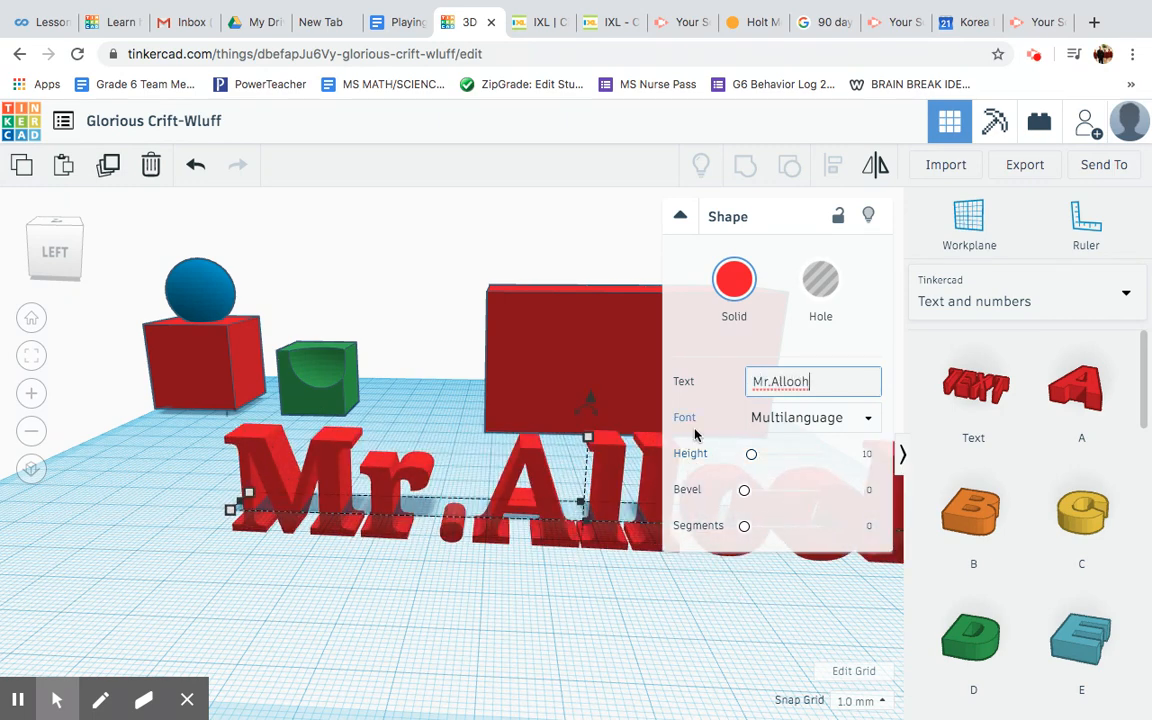
pyautogui.press('BackSpace')
pyautogui.press('BackSpace')
pyautogui.press('BackSpace')
pyautogui.press('BackSpace')
pyautogui.press('BackSpace')
pyautogui.press('BackSpace')
pyautogui.press('BackSpace')
pyautogui.press('BackSpace')
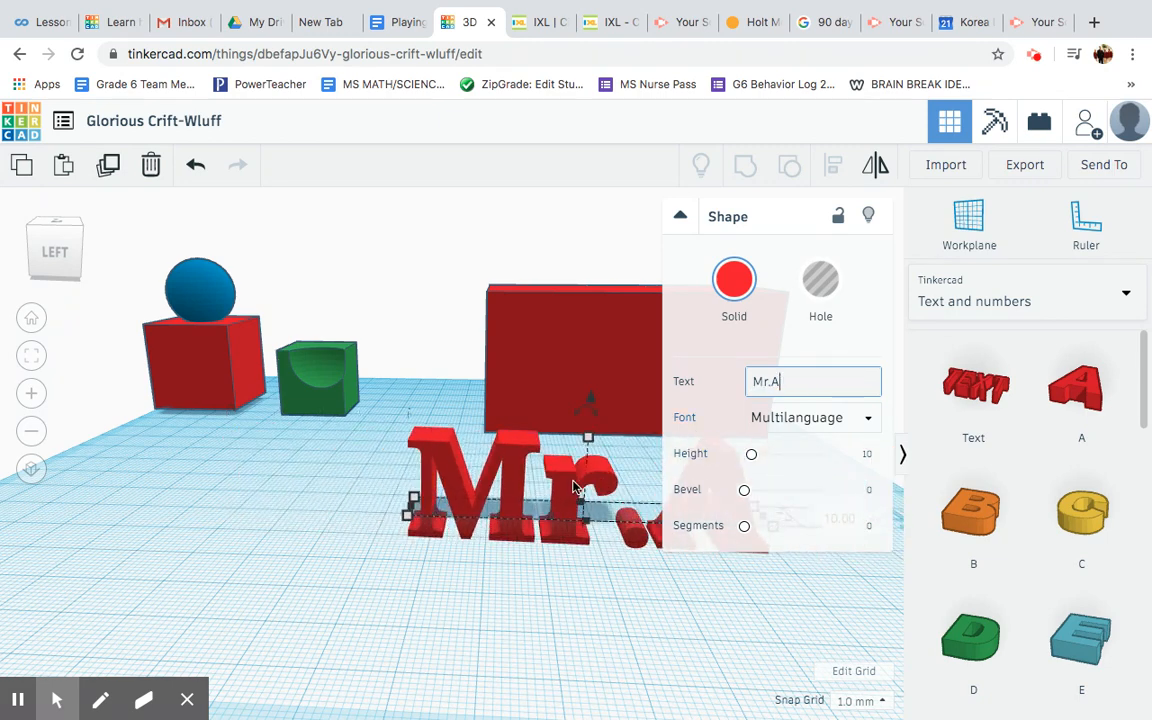
# Step: Set the text shape's wording to a four-letter first name and collapse the shape settings
pyautogui.write('Luna')
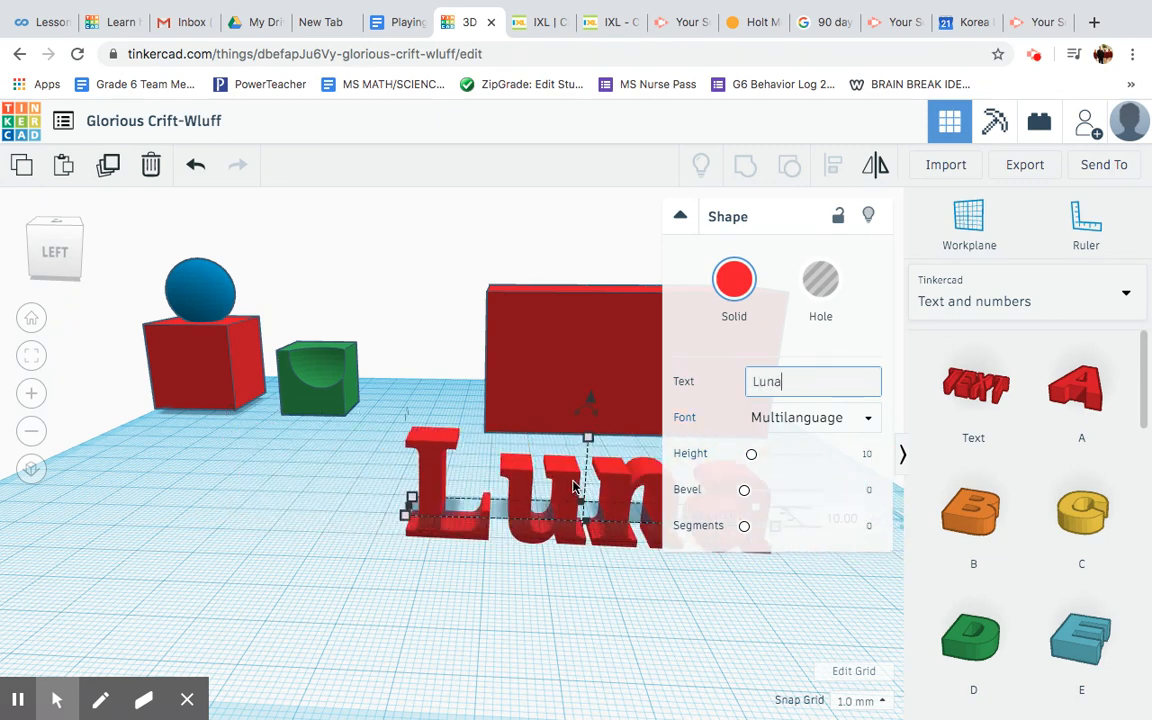
pyautogui.click(680, 212)
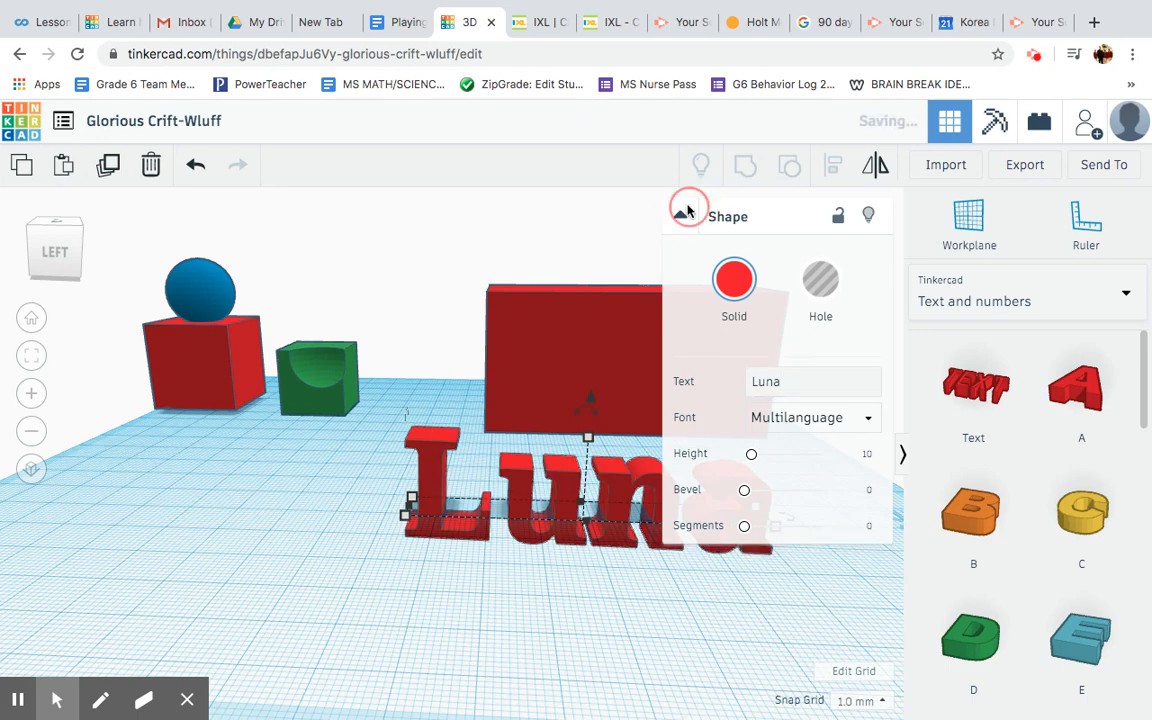
# Step: Position the name text against the red block's long front face and push it about 4 mm into the block
pyautogui.moveTo(609, 463); pyautogui.dragTo(583, 460)
pyautogui.moveTo(630, 386); pyautogui.dragTo(632, 338)
pyautogui.moveTo(663, 418); pyautogui.dragTo(667, 393)
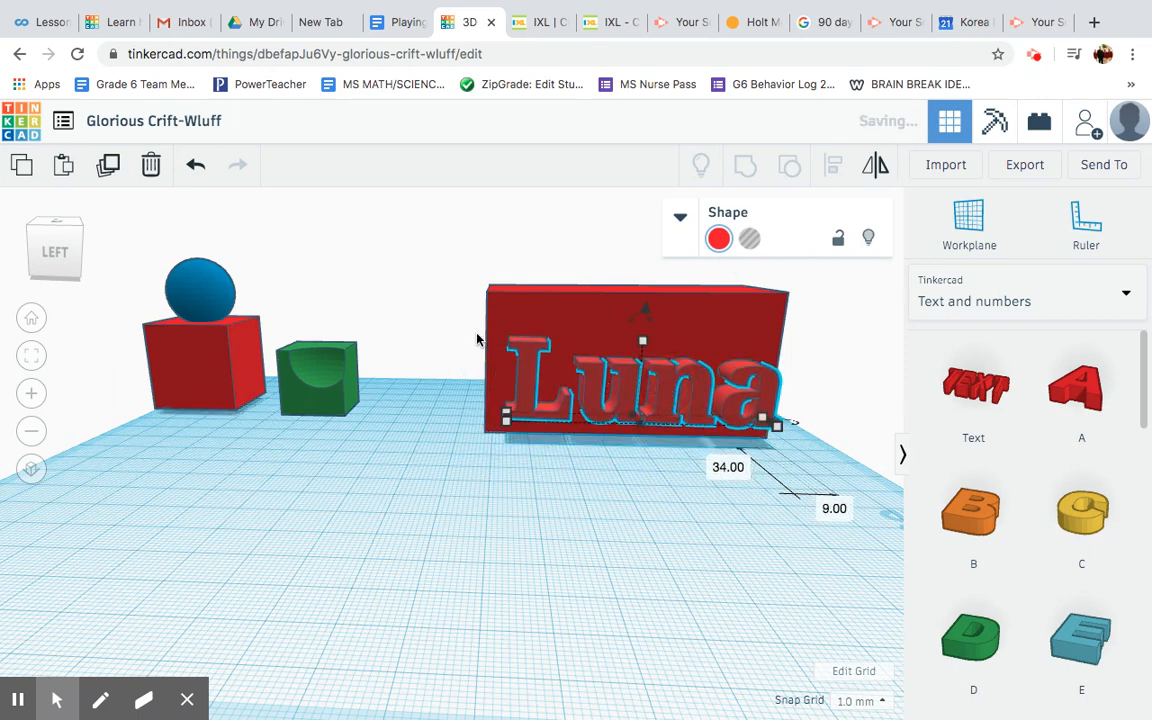
pyautogui.moveTo(66, 249); pyautogui.dragTo(97, 255)
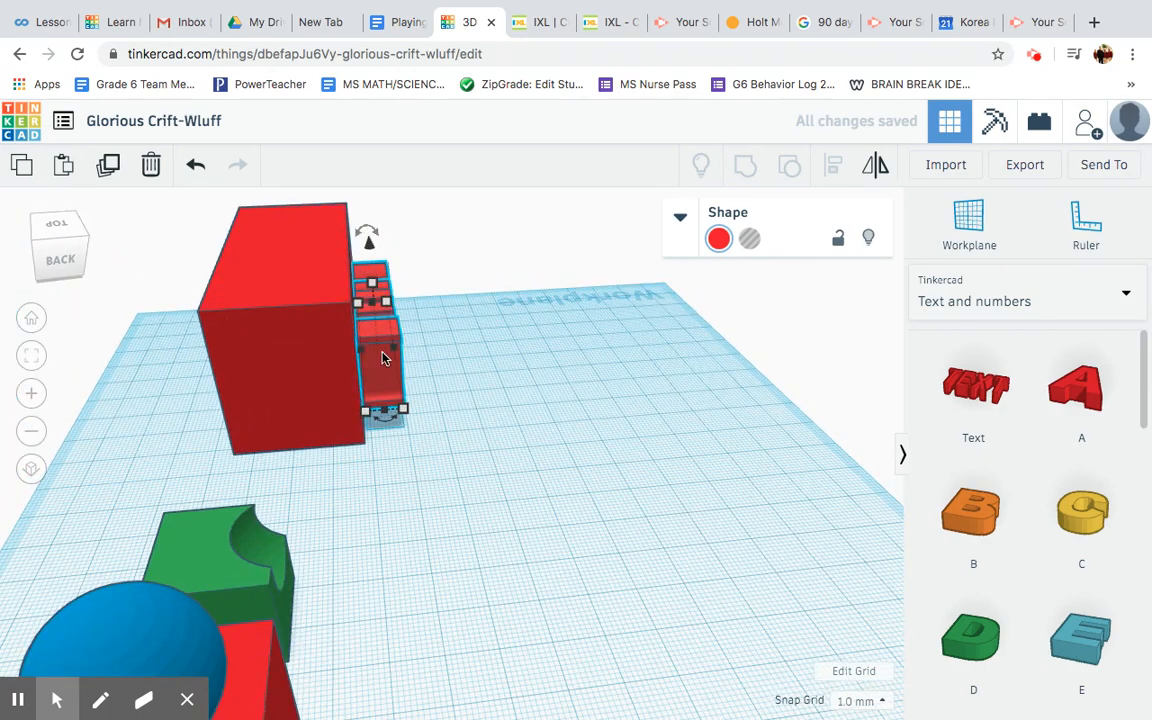
pyautogui.moveTo(391, 320); pyautogui.dragTo(376, 322)
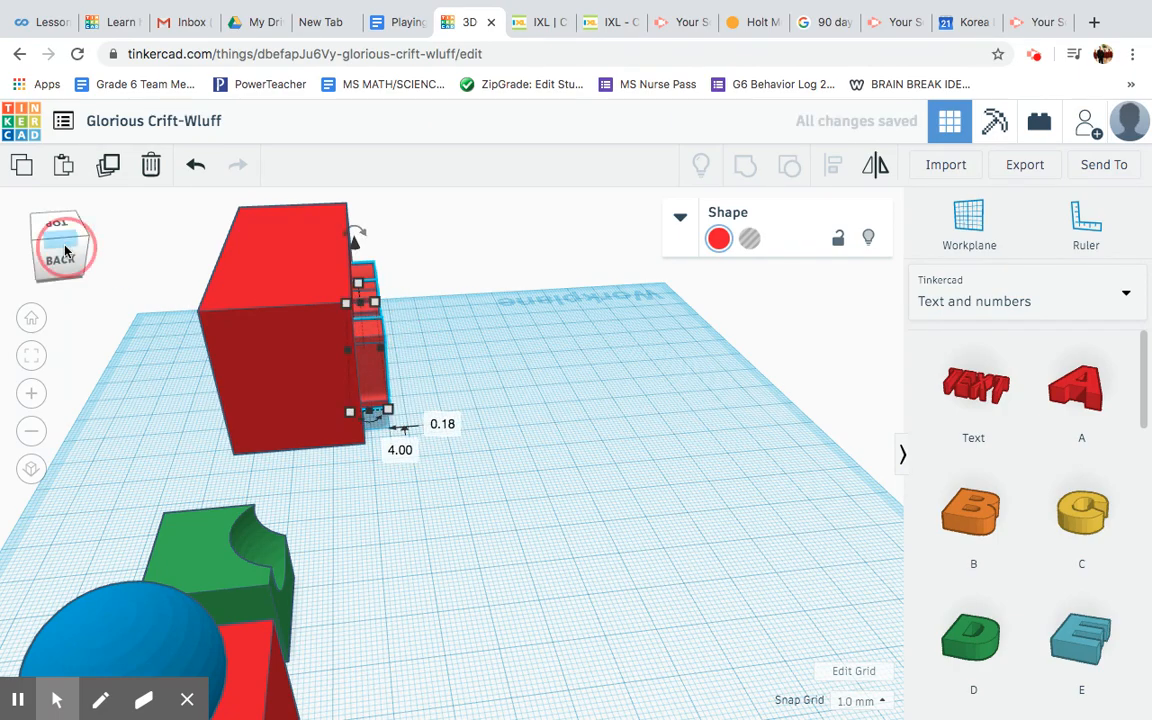
# Step: Select only the name text embedded in the red block and turn it into a hole
pyautogui.click(33, 247)
pyautogui.moveTo(31, 247); pyautogui.dragTo(34, 246)
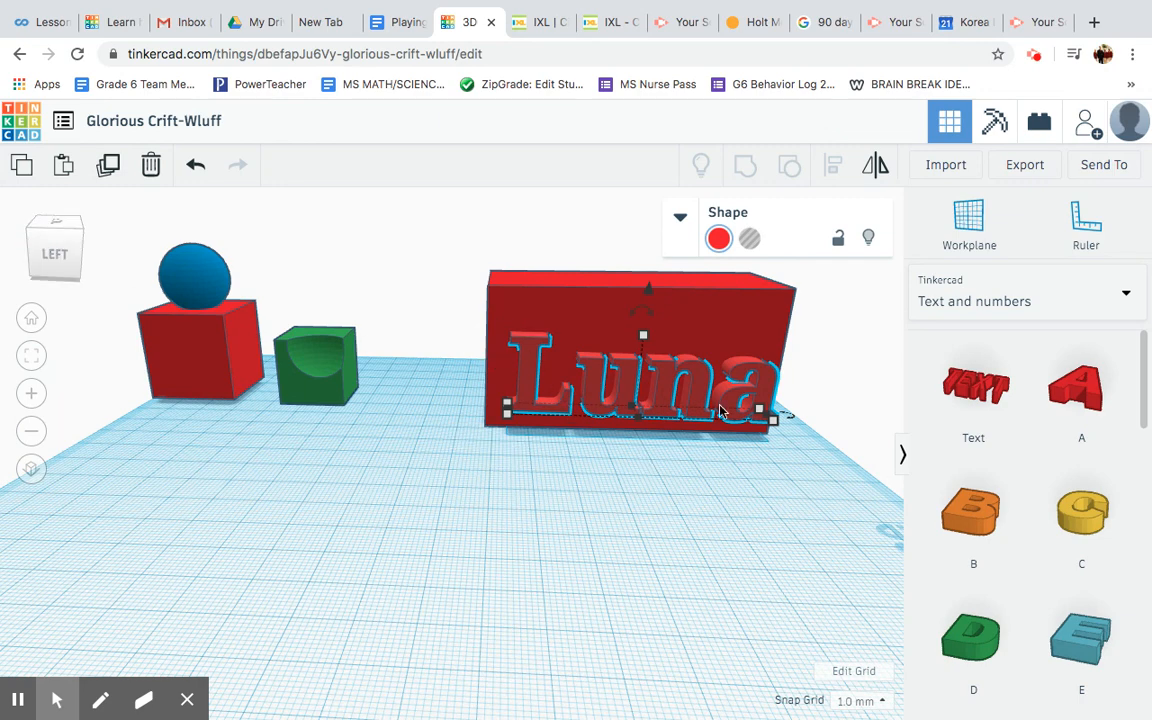
pyautogui.click(790, 487)
pyautogui.moveTo(810, 491); pyautogui.dragTo(489, 268)
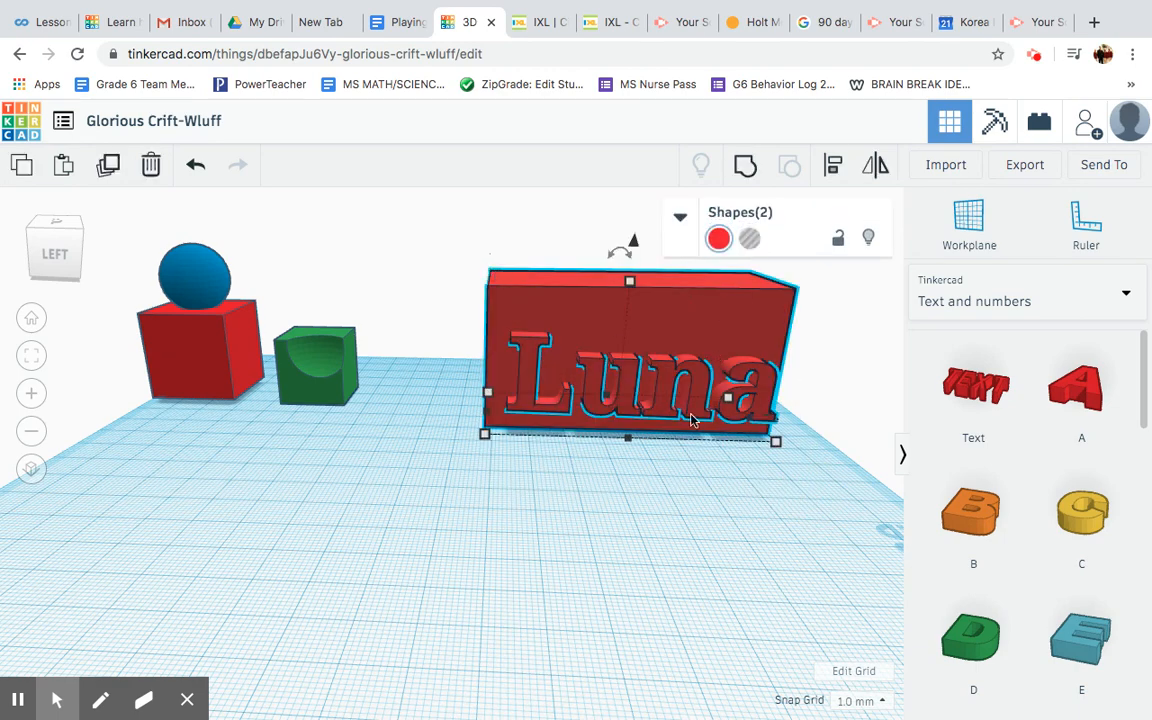
pyautogui.click(670, 469)
pyautogui.click(680, 391)
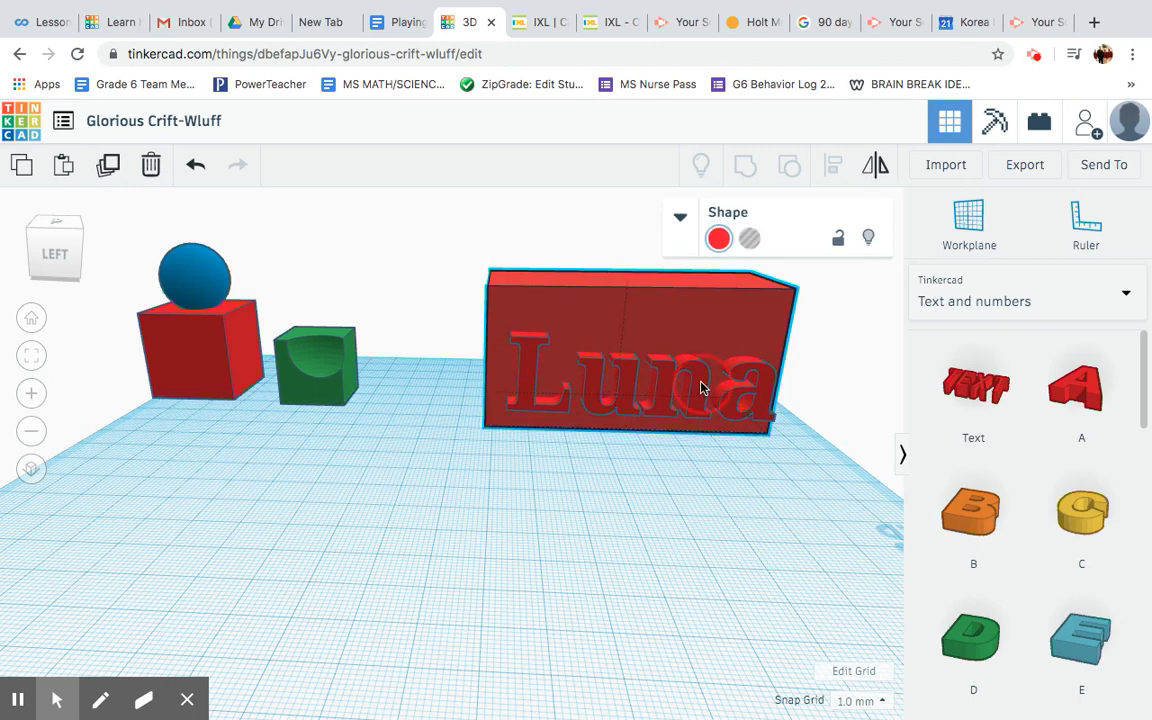
pyautogui.click(692, 420)
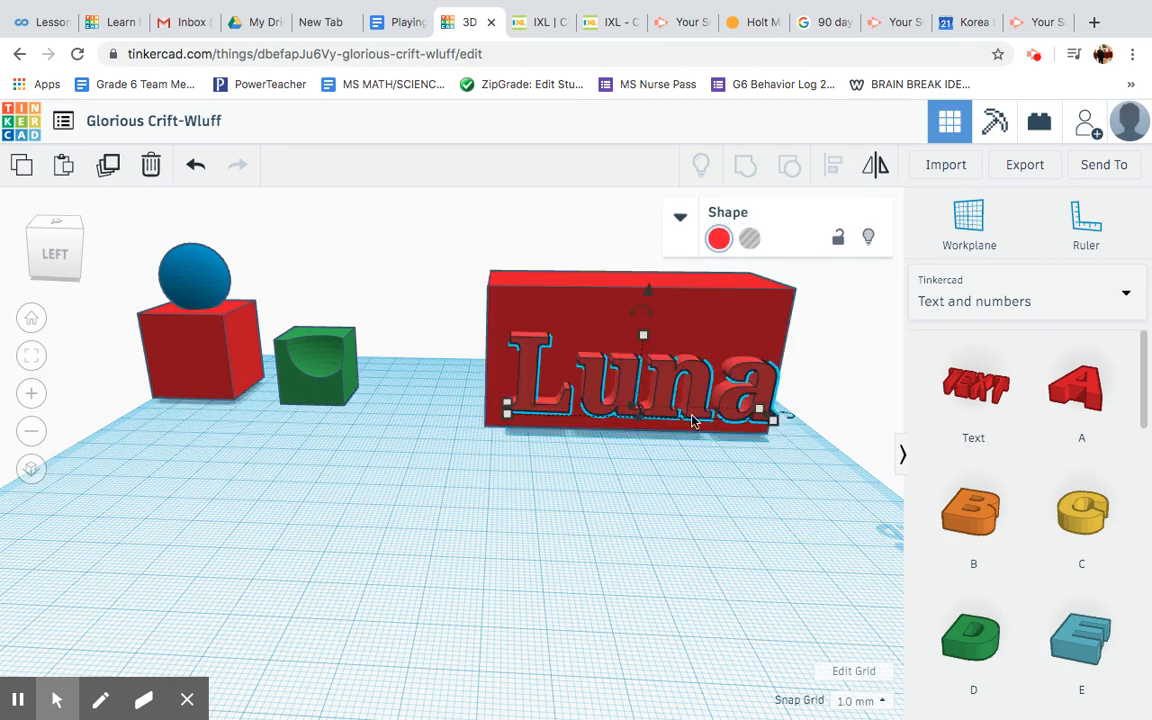
pyautogui.click(751, 240)
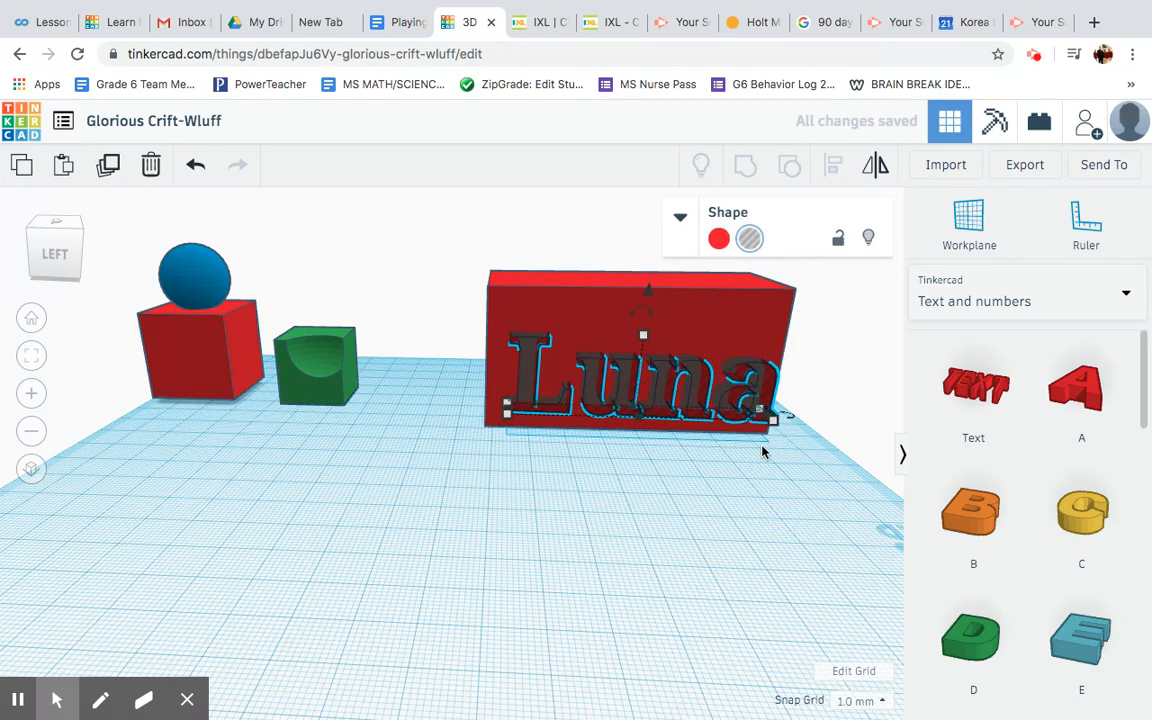
# Step: Try grouping the red block with the hole text to imprint the name, inspect the cut, and undo the grouping
pyautogui.moveTo(815, 507); pyautogui.dragTo(478, 255)
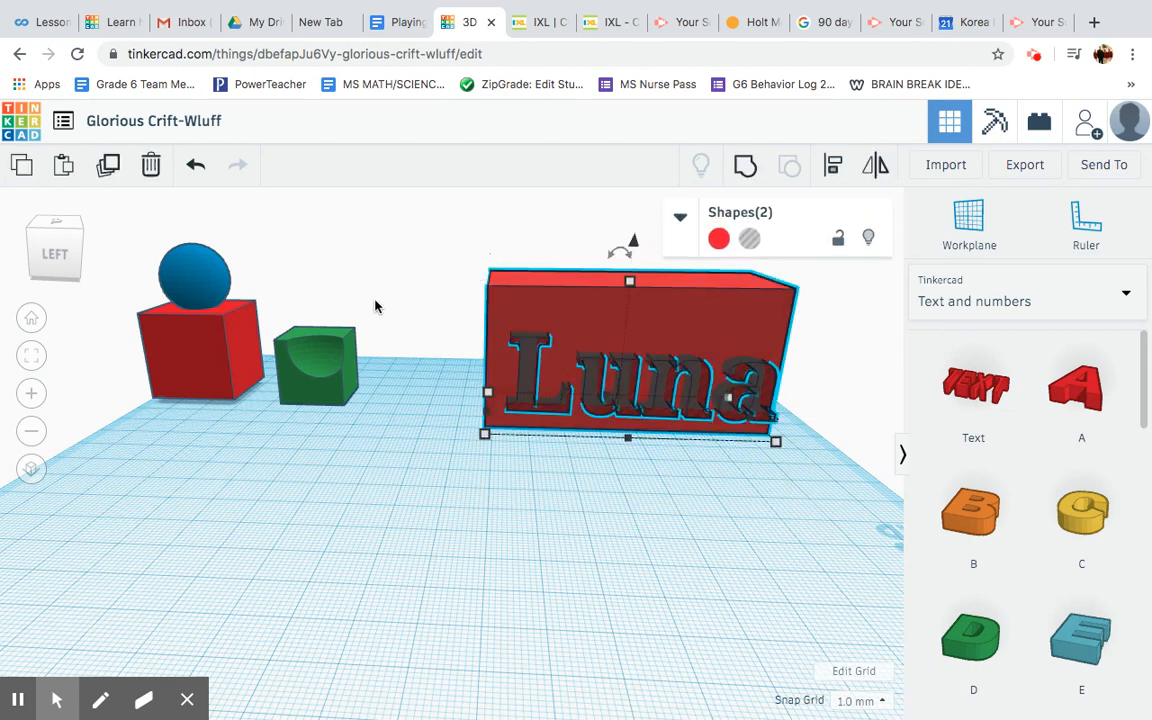
pyautogui.click(744, 167)
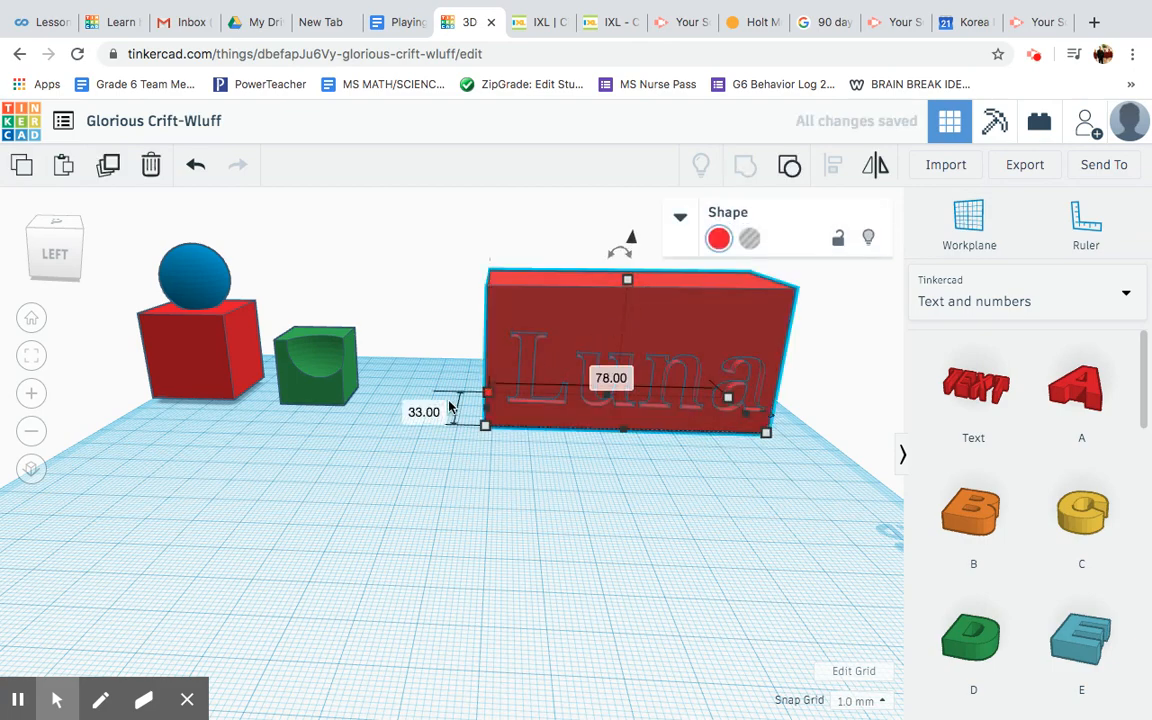
pyautogui.click(84, 242)
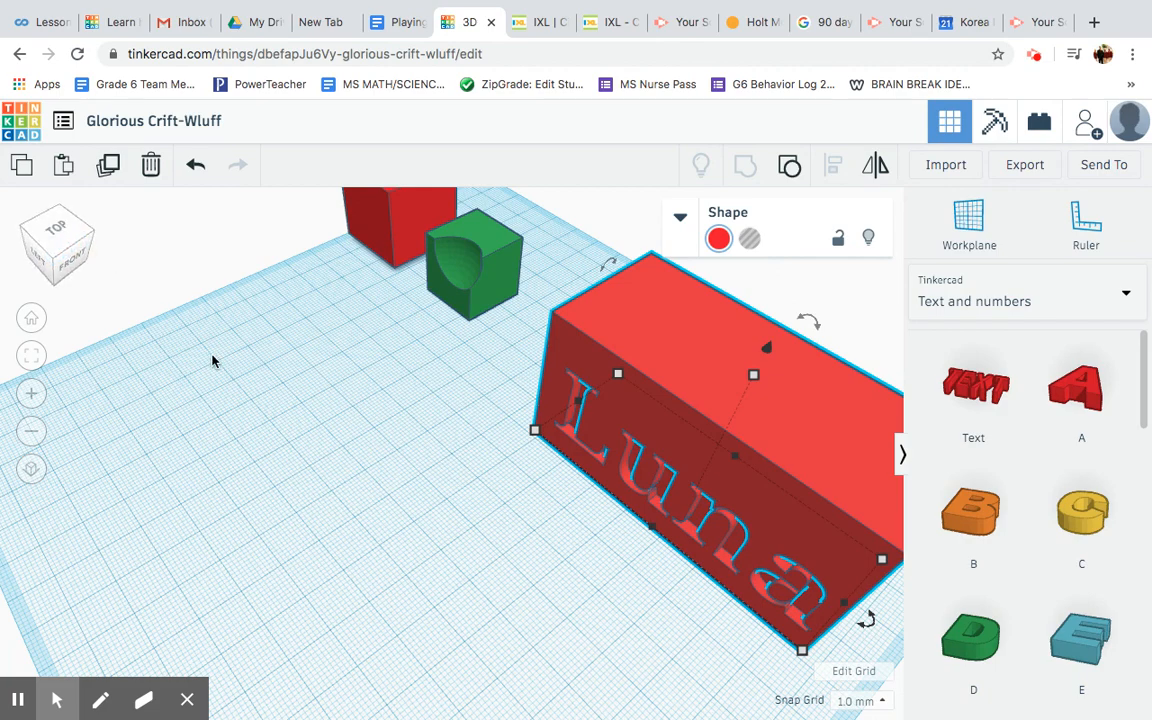
pyautogui.click(55, 241)
pyautogui.moveTo(56, 235); pyautogui.dragTo(66, 241)
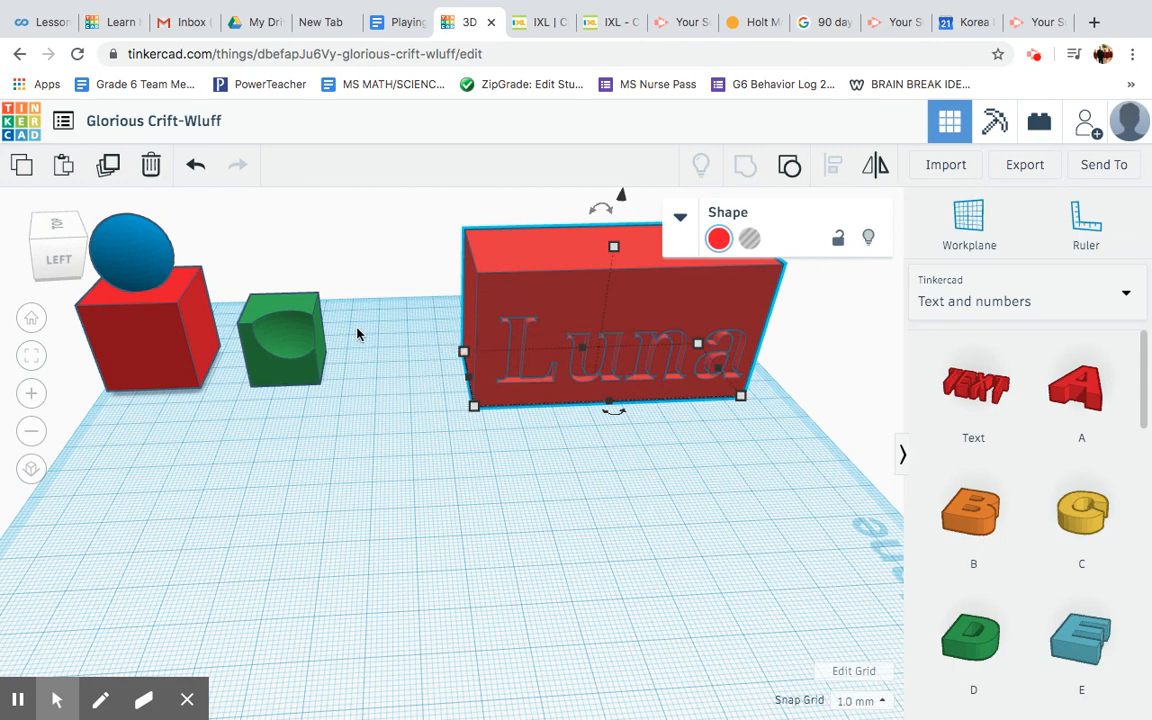
pyautogui.hotkey('ctrl', 'z')
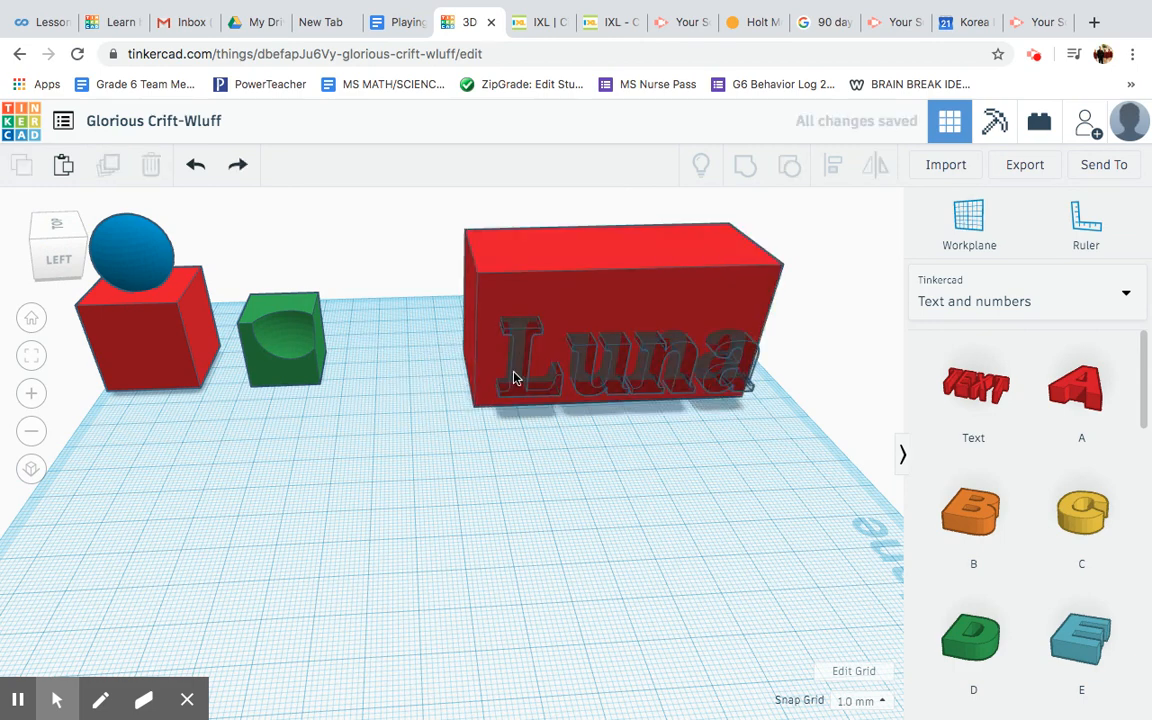
# Step: Pull the hole name text about 30 mm out of the red block and stretch its depth to 77 mm
pyautogui.moveTo(514, 399); pyautogui.dragTo(548, 466)
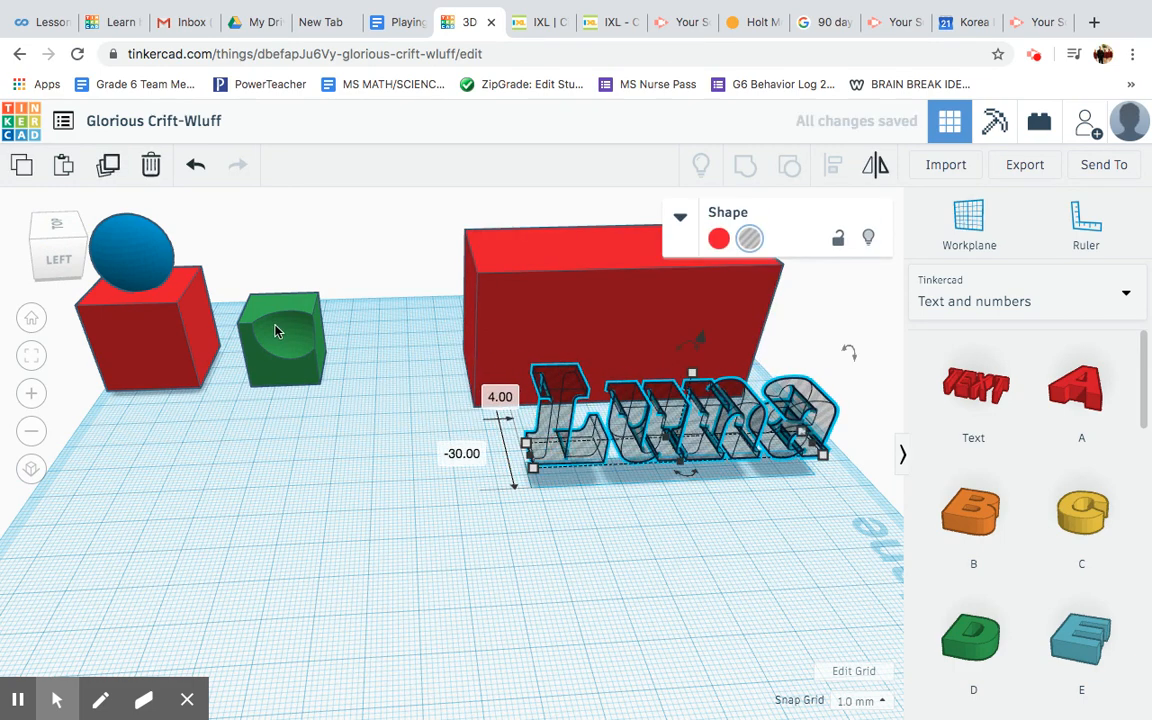
pyautogui.moveTo(73, 243); pyautogui.dragTo(96, 246)
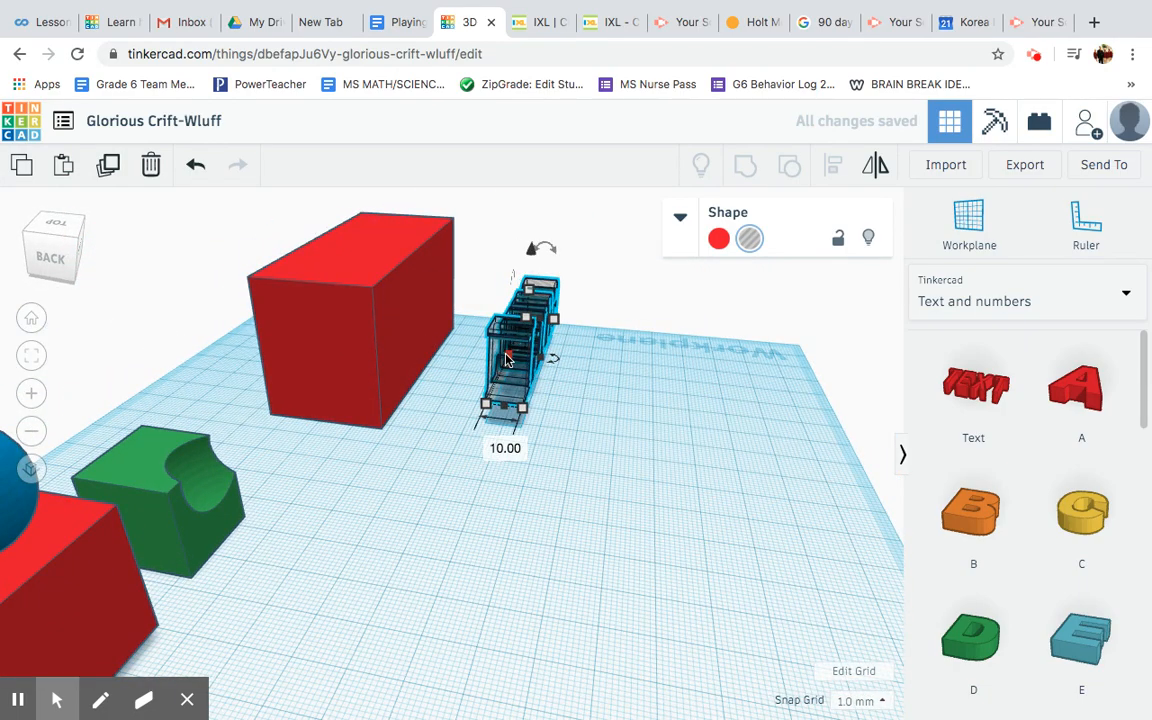
pyautogui.moveTo(487, 401); pyautogui.dragTo(245, 392)
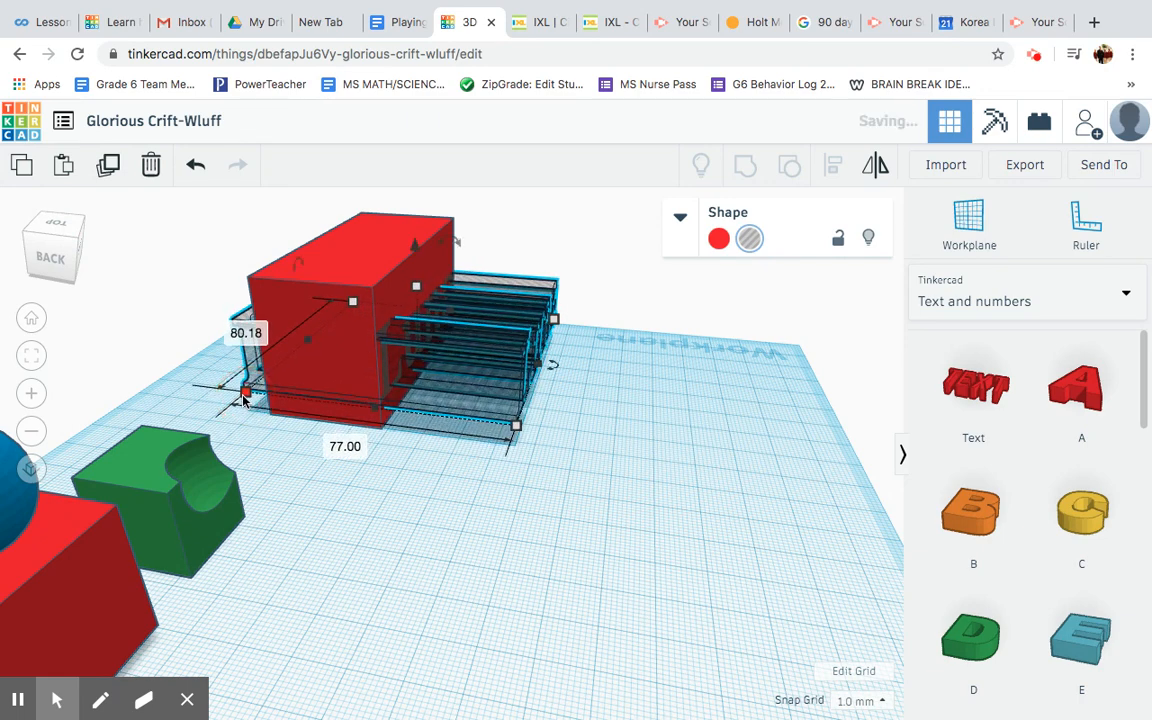
# Step: Push the deepened hole text 34 mm into the red block, group both shapes to cut out the name, and inspect the cut
pyautogui.moveTo(58, 253)
pyautogui.mouseDown()
pyautogui.moveTo(51, 238)
pyautogui.moveTo(32, 246)
pyautogui.moveTo(38, 254)
pyautogui.mouseUp()
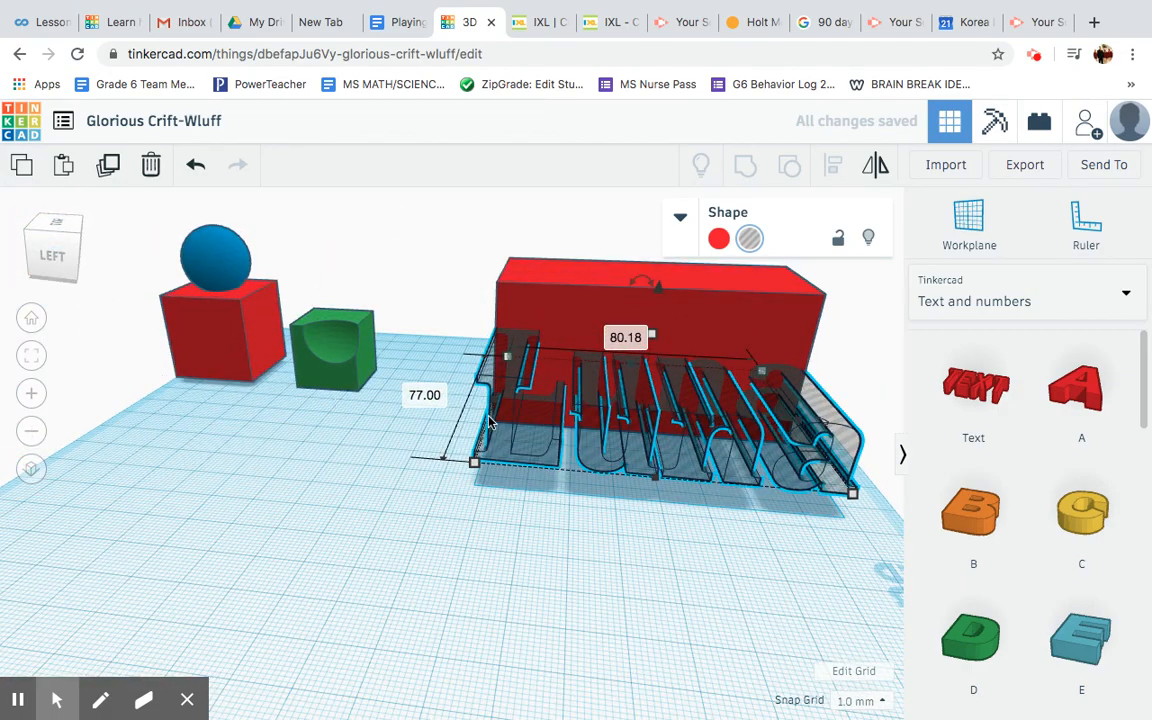
pyautogui.moveTo(604, 437); pyautogui.dragTo(600, 390)
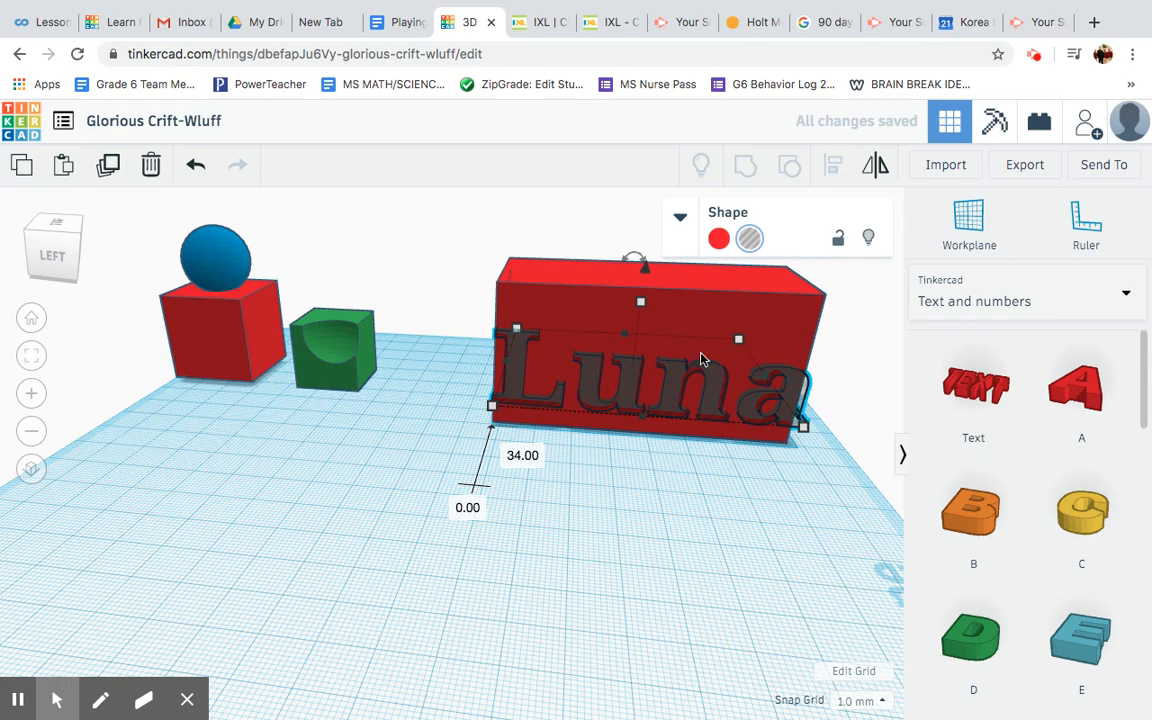
pyautogui.moveTo(808, 490); pyautogui.dragTo(501, 237)
pyautogui.click(745, 164)
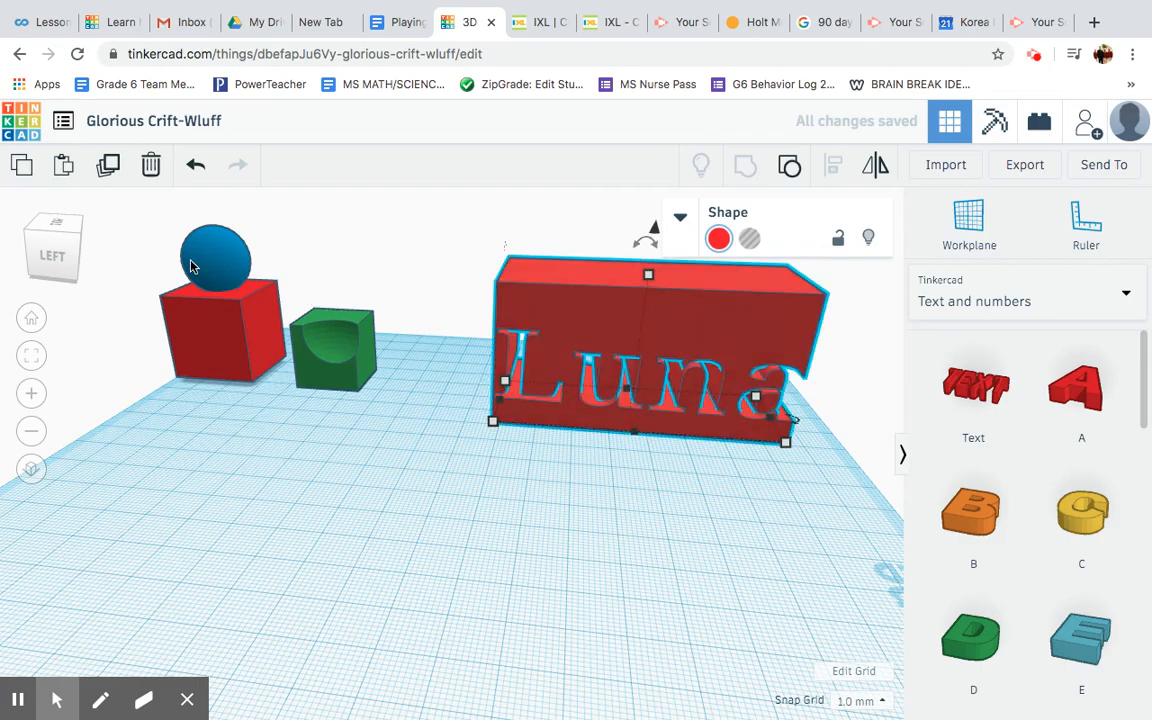
pyautogui.moveTo(68, 254); pyautogui.dragTo(55, 251)
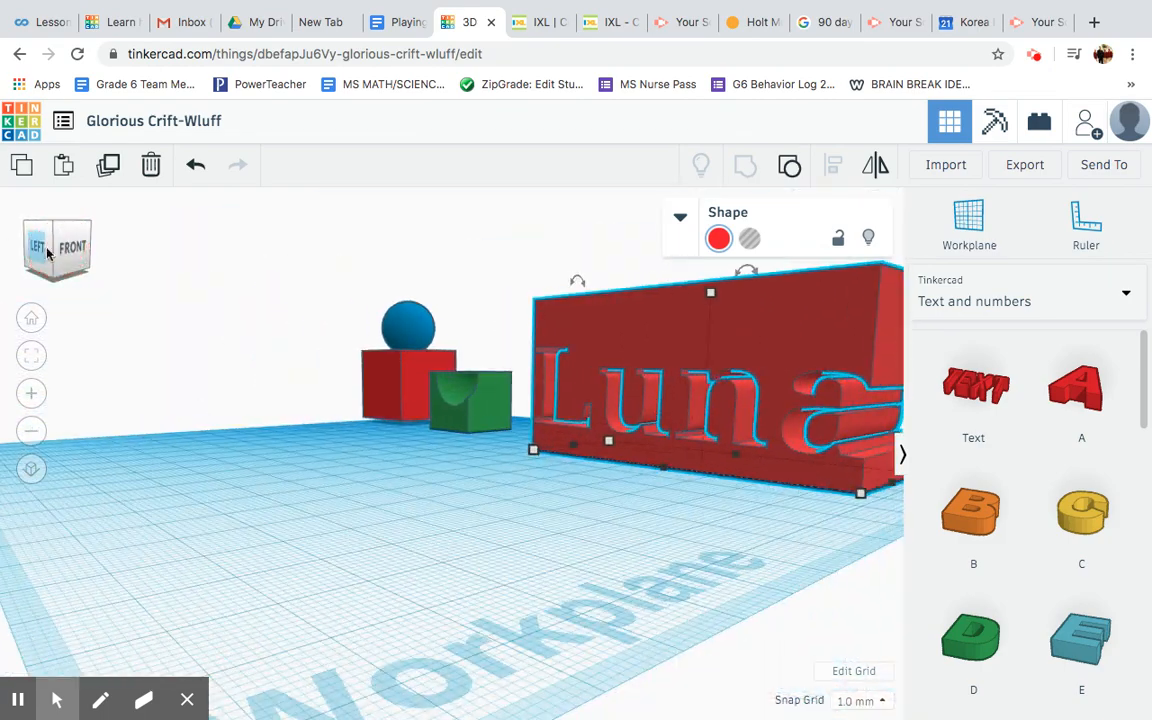
pyautogui.click(31, 432)
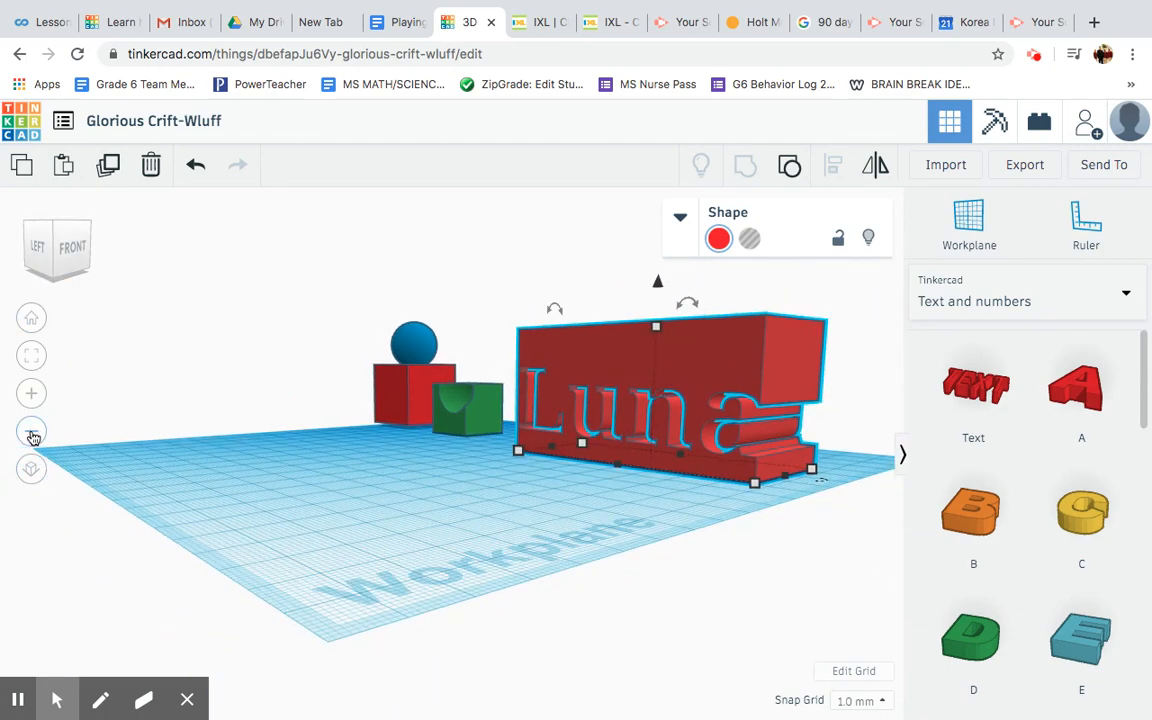
pyautogui.moveTo(72, 250)
pyautogui.mouseDown()
pyautogui.moveTo(59, 244)
pyautogui.moveTo(93, 255)
pyautogui.moveTo(78, 250)
pyautogui.moveTo(82, 259)
pyautogui.mouseUp()
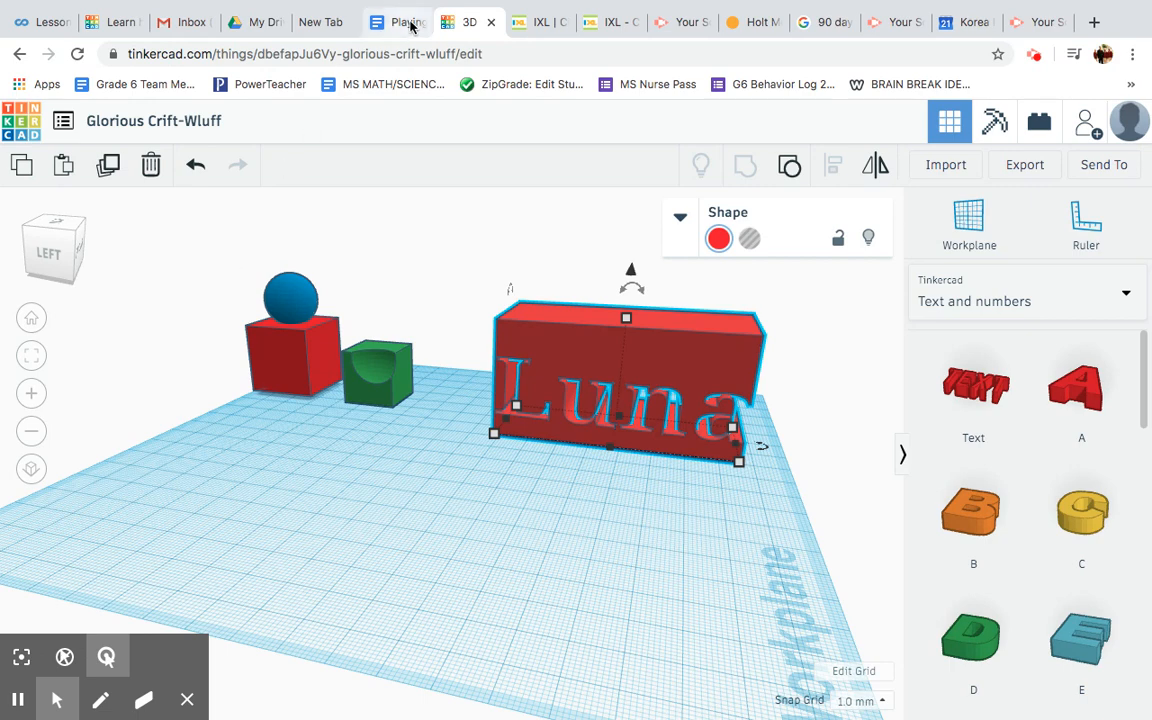
# Step: Consult the lesson document's house tasks, add a red box in front of the name block, and resize its base to 40 by 20 mm
pyautogui.click(372, 24)
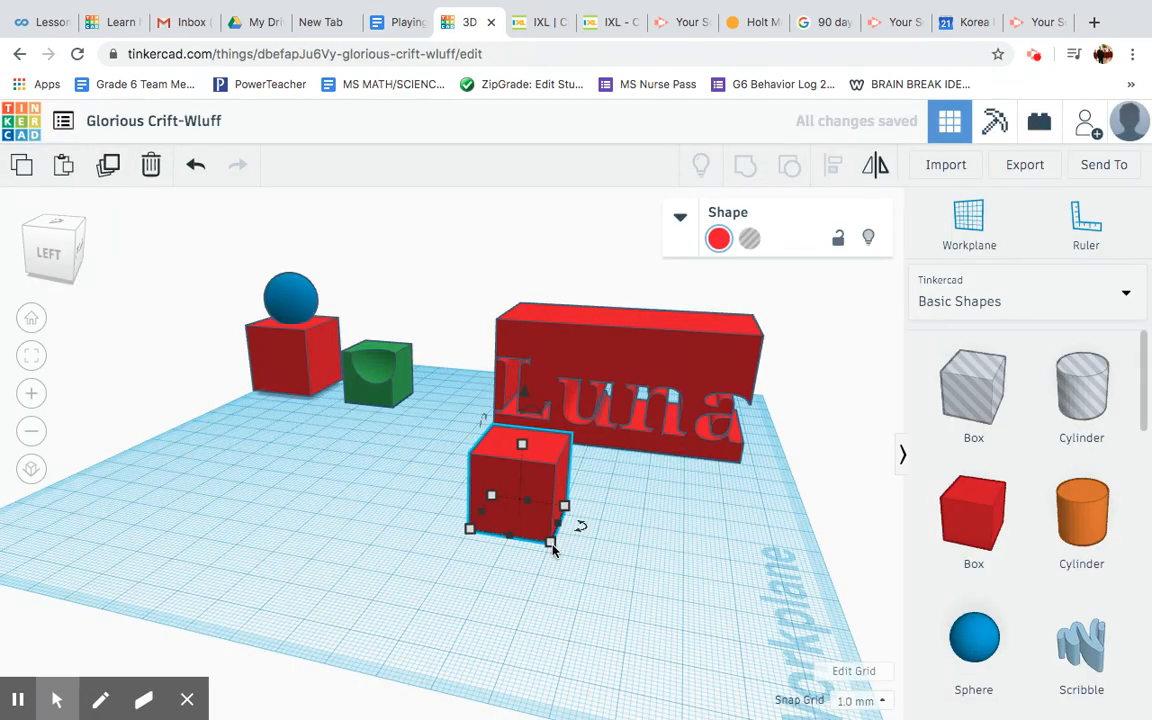
pyautogui.moveTo(556, 546); pyautogui.dragTo(706, 573)
pyautogui.moveTo(614, 549); pyautogui.dragTo(550, 545)
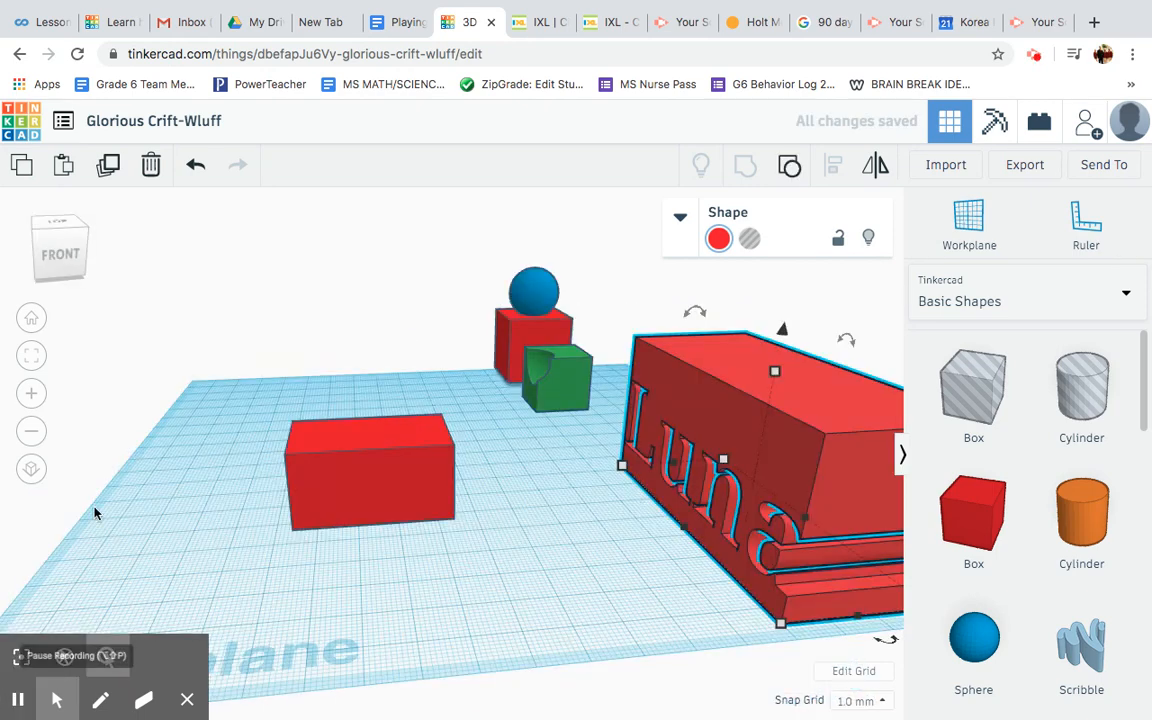
pyautogui.click(357, 465)
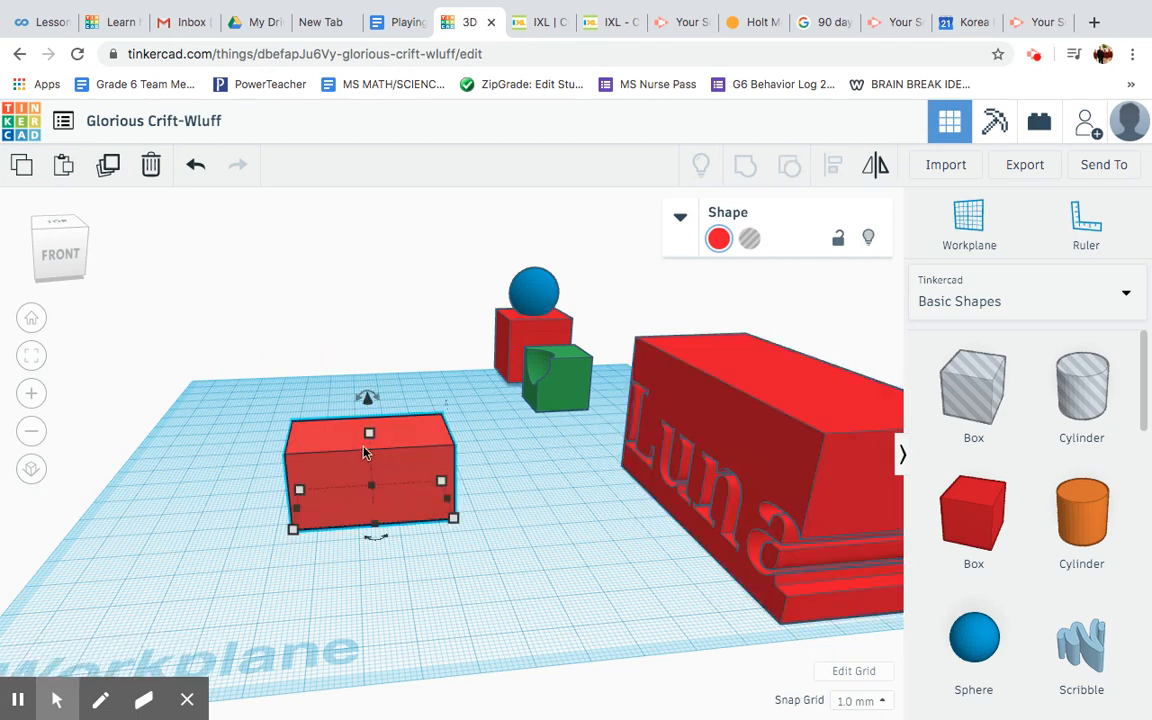
pyautogui.click(453, 519)
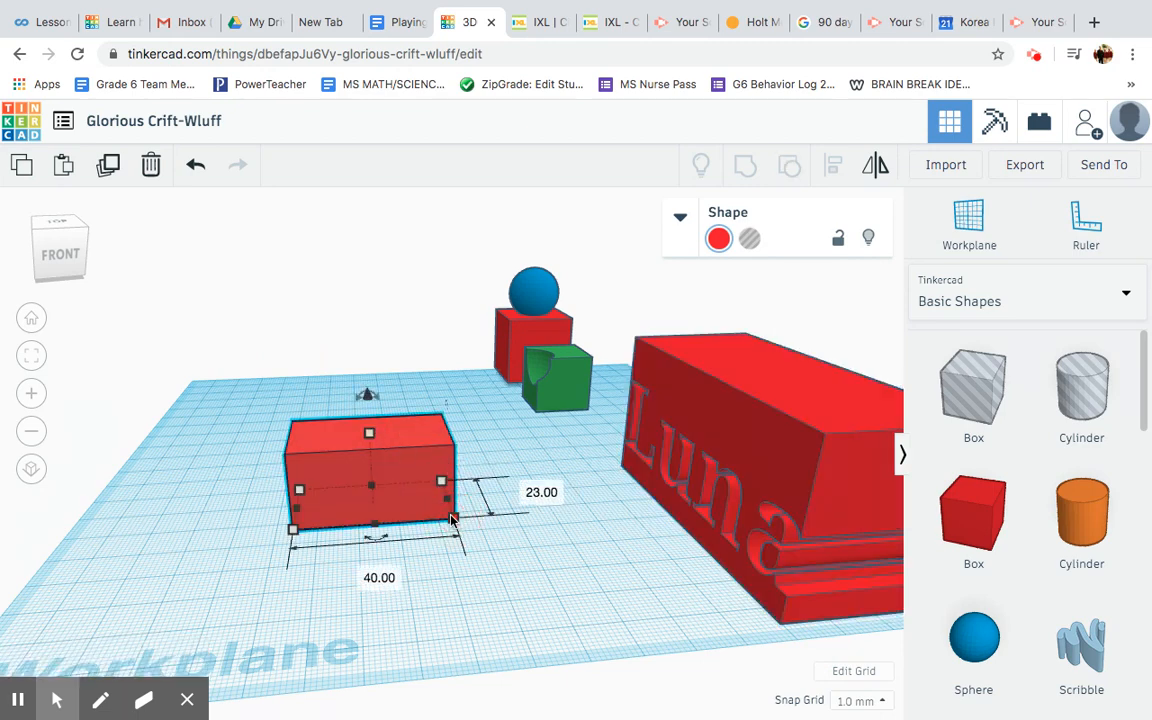
pyautogui.click(290, 527)
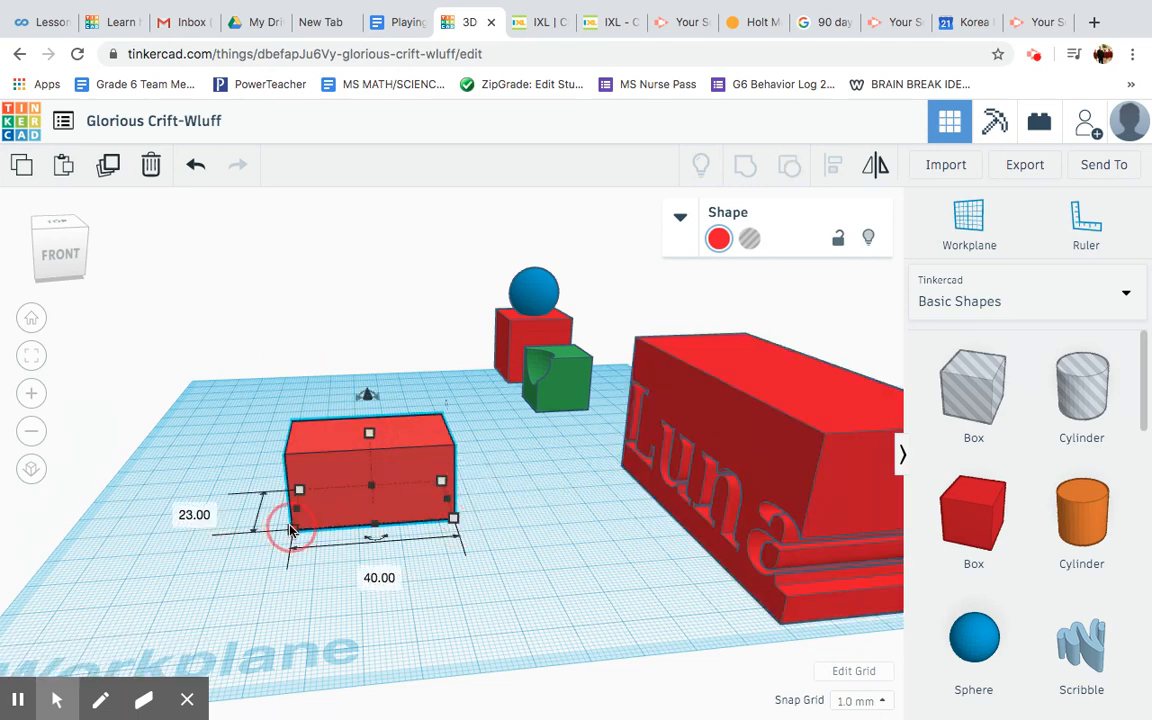
pyautogui.click(291, 531)
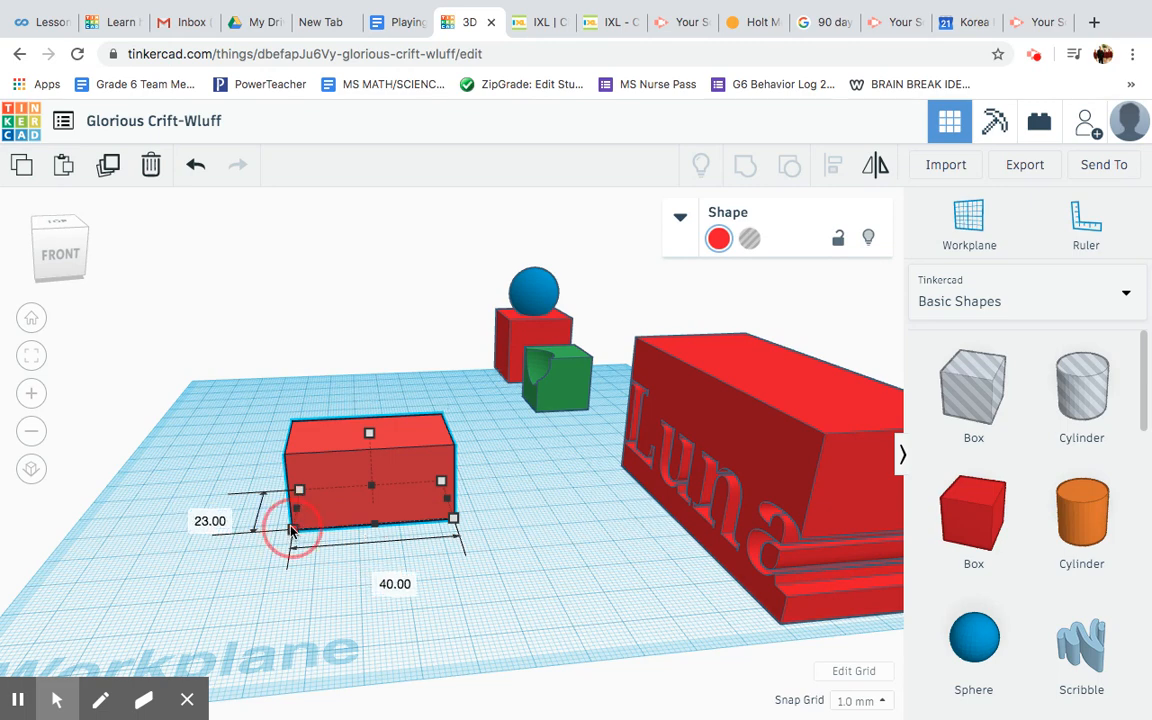
pyautogui.moveTo(291, 530); pyautogui.dragTo(293, 531)
pyautogui.click(18, 699)
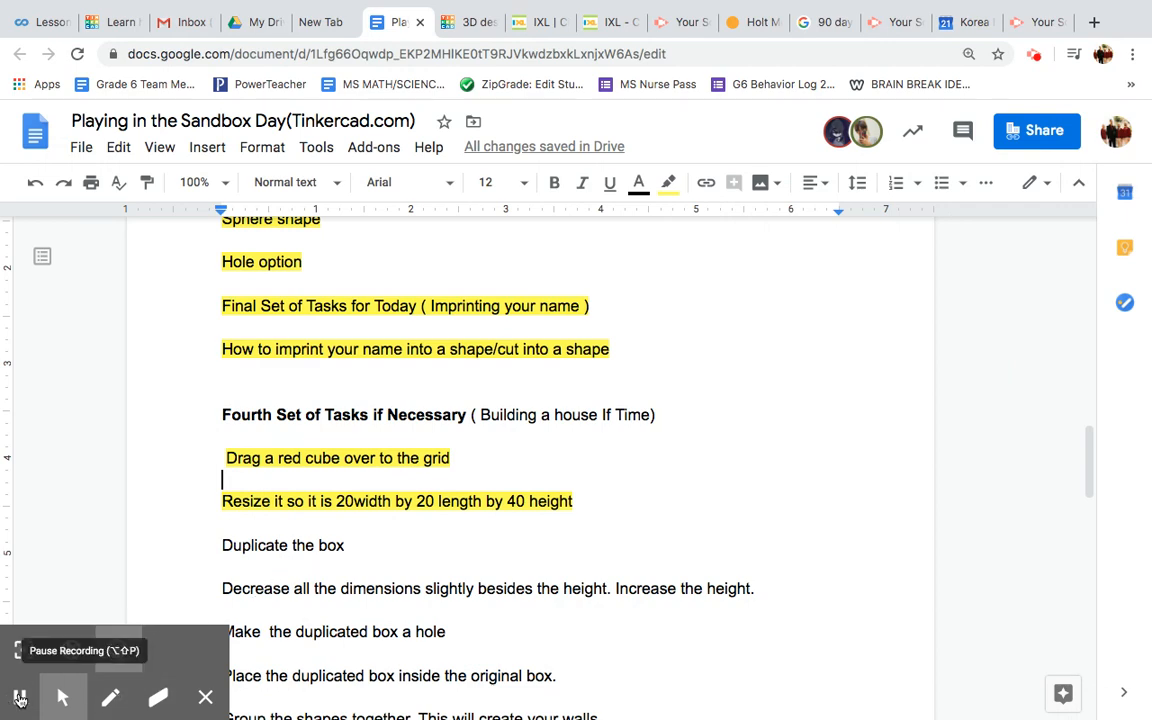
pyautogui.click(18, 699)
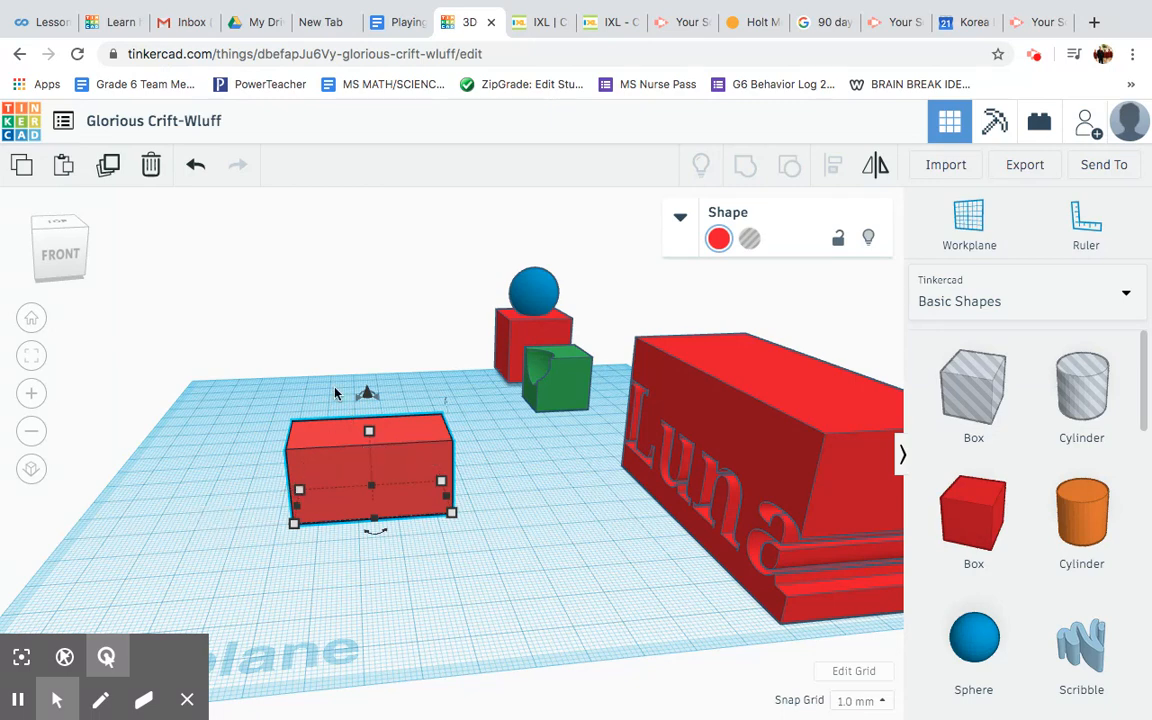
# Step: Duplicate the small red box beside the original and raise the copy's height to 24 mm
pyautogui.click(113, 175)
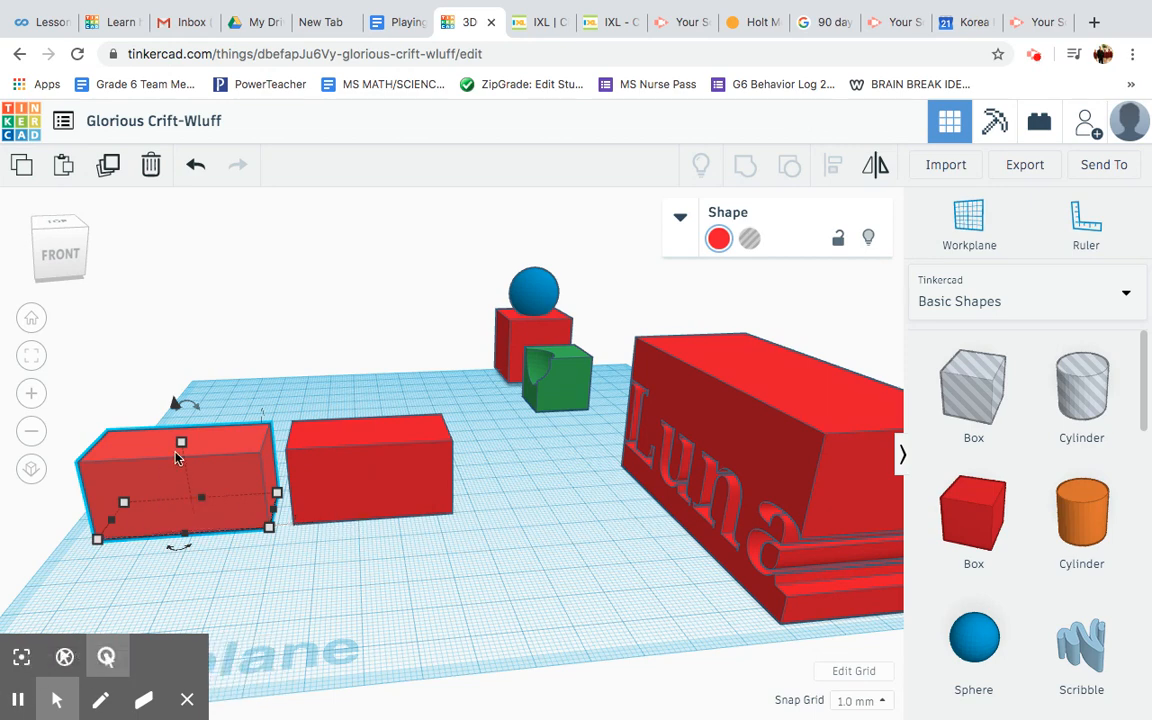
pyautogui.moveTo(177, 447)
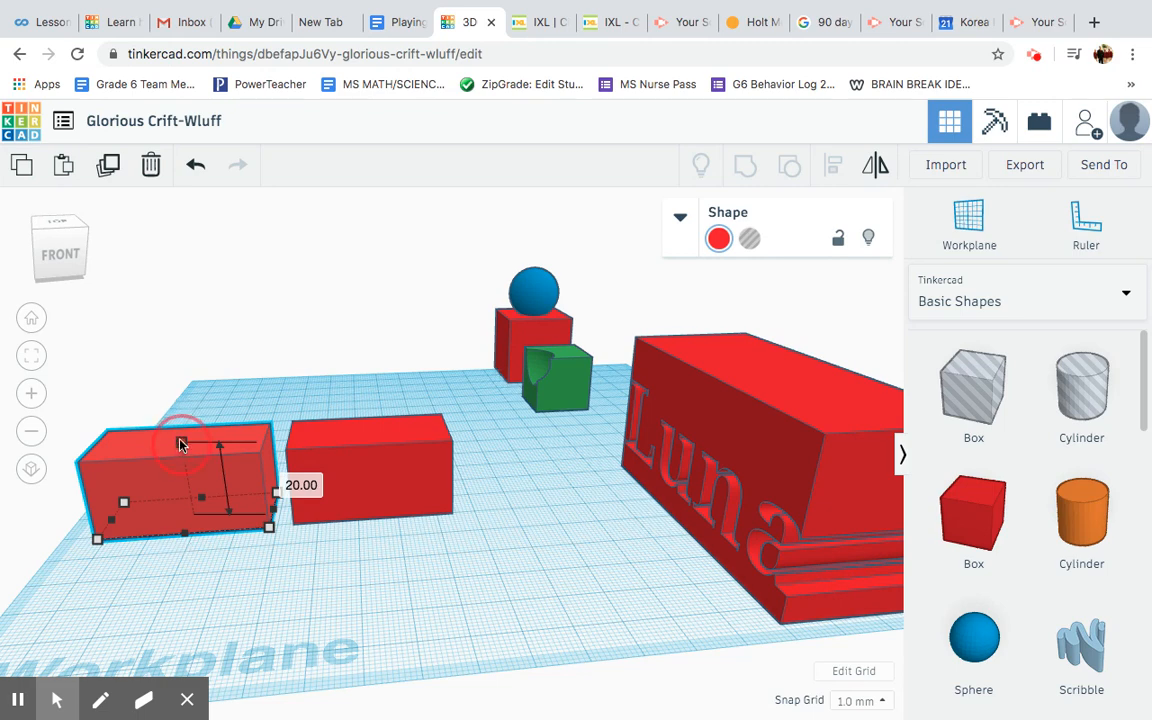
pyautogui.moveTo(180, 443); pyautogui.dragTo(179, 426)
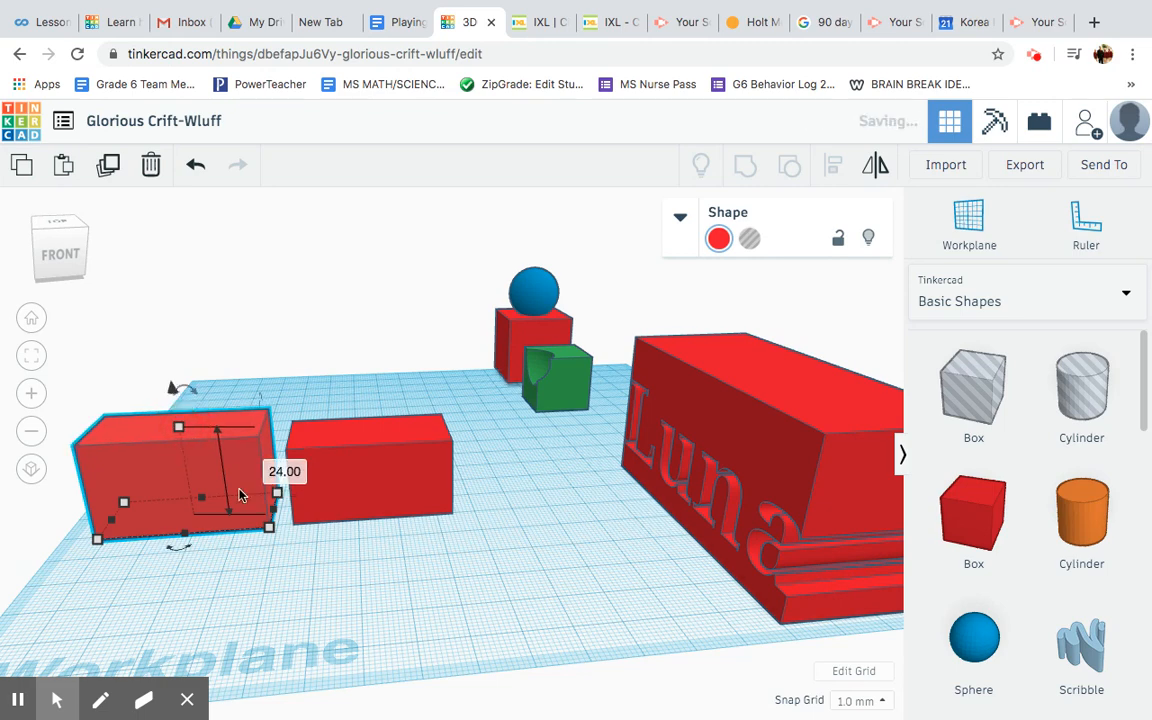
# Step: Shorten the duplicated box's length to 35 mm and make it slightly narrower than the original
pyautogui.click(97, 541)
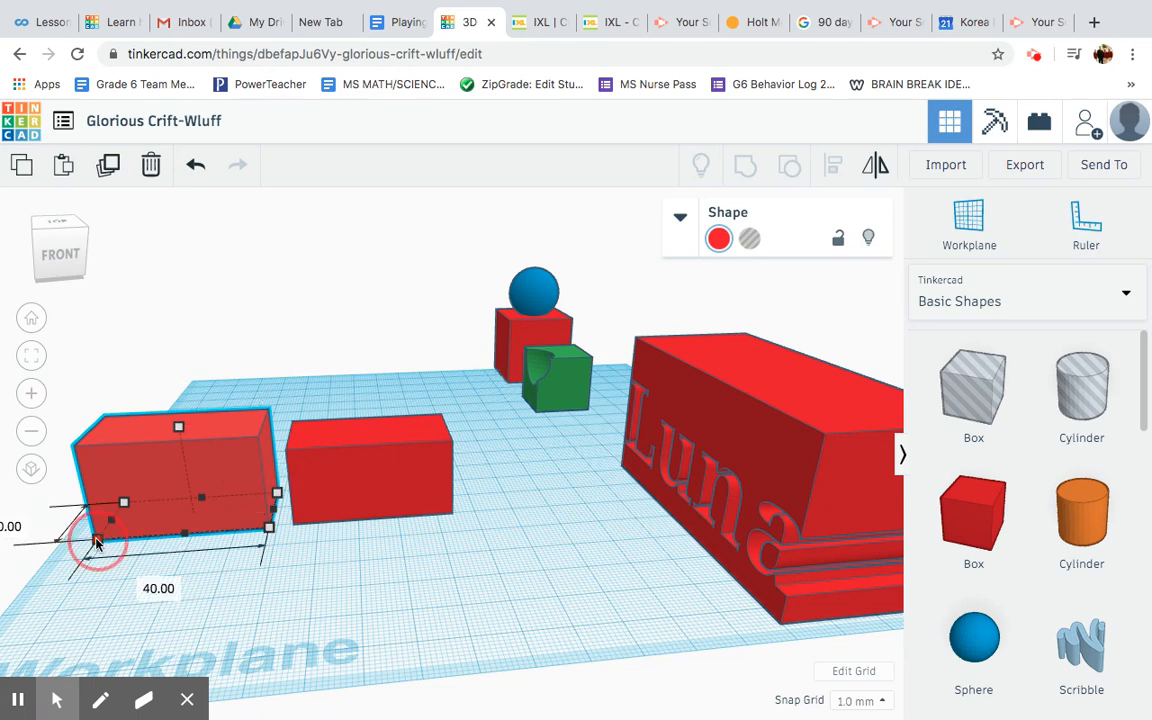
pyautogui.moveTo(97, 541); pyautogui.dragTo(118, 540)
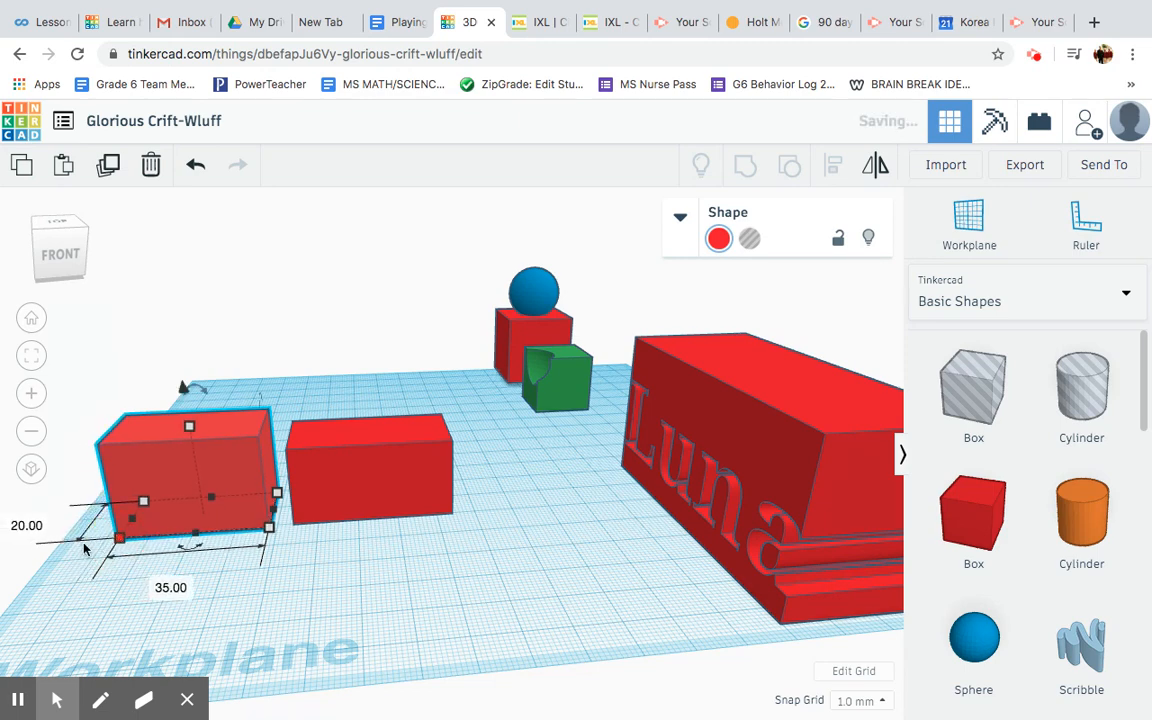
pyautogui.moveTo(55, 266); pyautogui.dragTo(98, 301)
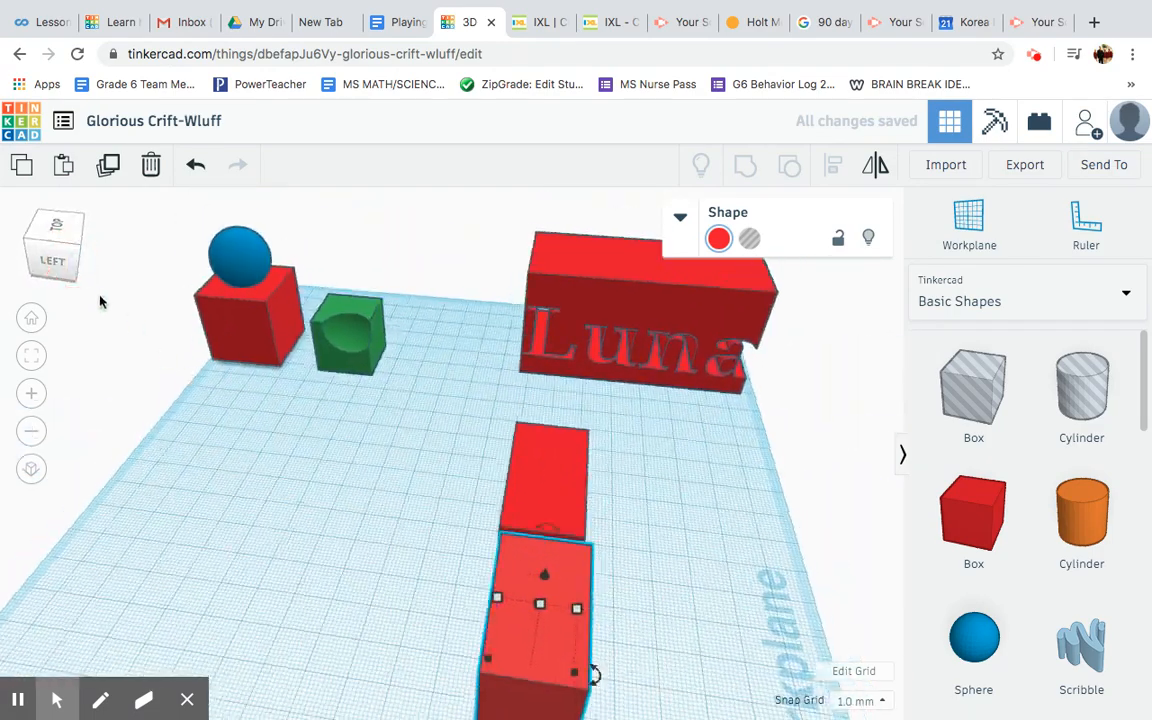
pyautogui.click(56, 228)
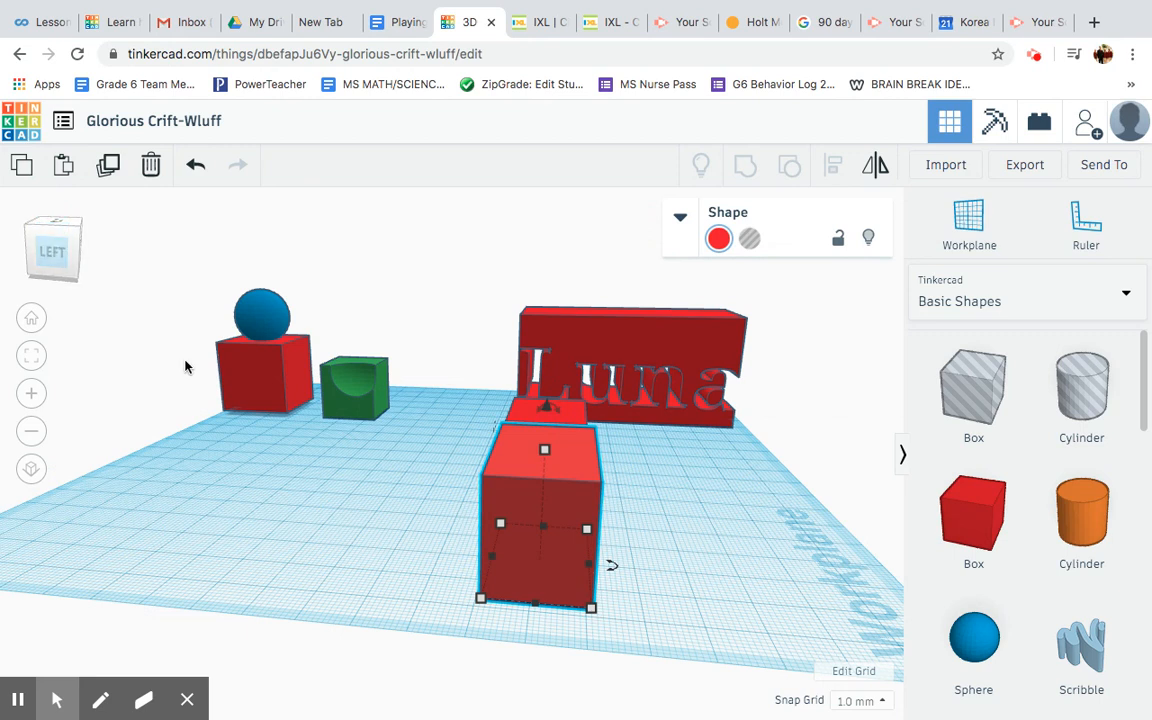
pyautogui.moveTo(480, 598); pyautogui.dragTo(508, 600)
pyautogui.click(18, 699)
pyautogui.click(18, 699)
# Step: Turn the duplicated box into a hole and place it inside the original small red box
pyautogui.moveTo(55, 243); pyautogui.dragTo(103, 254)
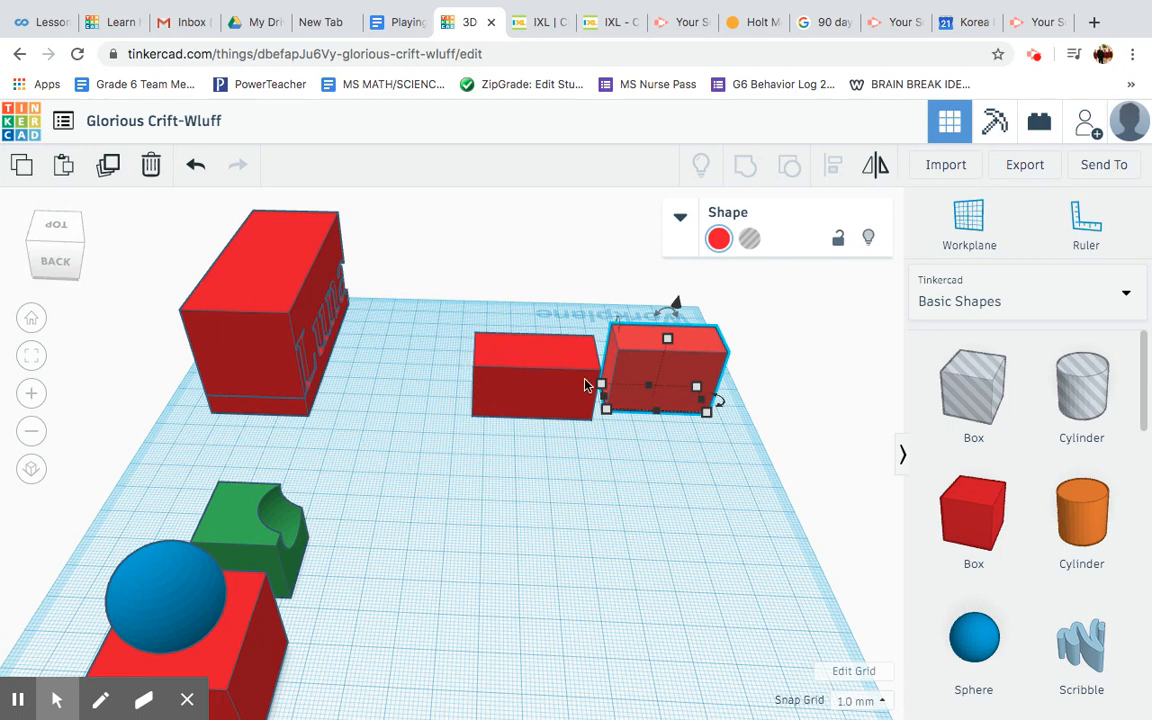
pyautogui.click(751, 238)
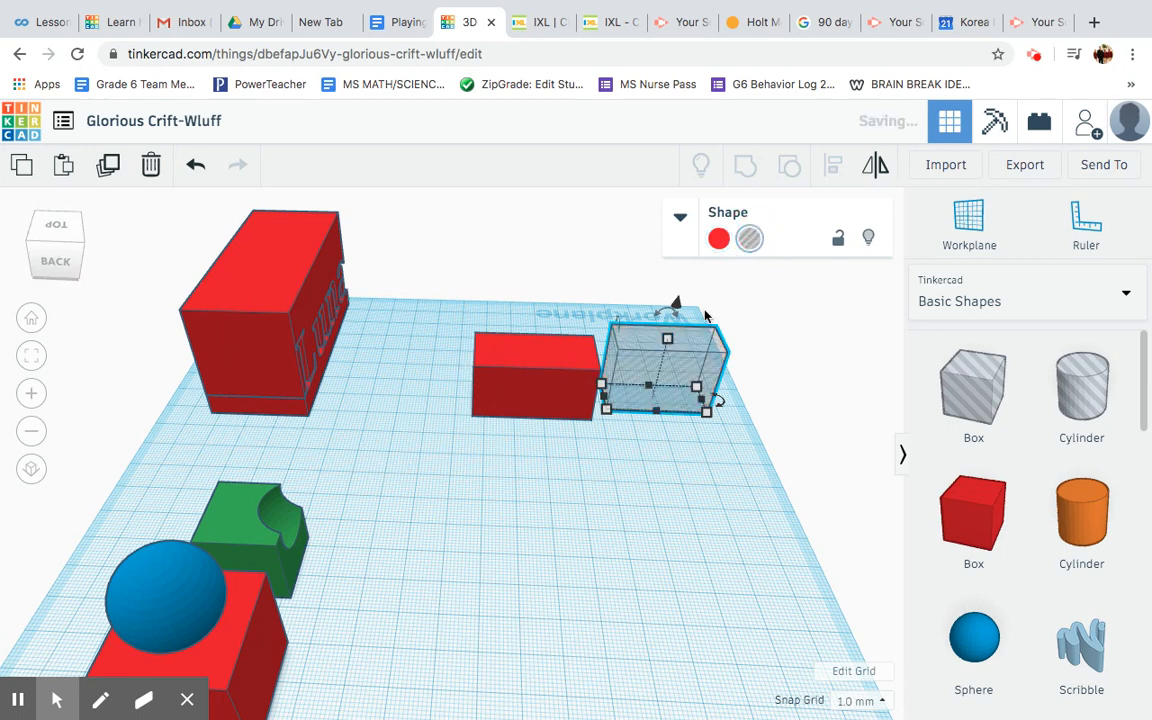
pyautogui.moveTo(695, 369); pyautogui.dragTo(557, 371)
pyautogui.moveTo(88, 258)
pyautogui.mouseDown()
pyautogui.moveTo(78, 256)
pyautogui.moveTo(95, 253)
pyautogui.mouseUp()
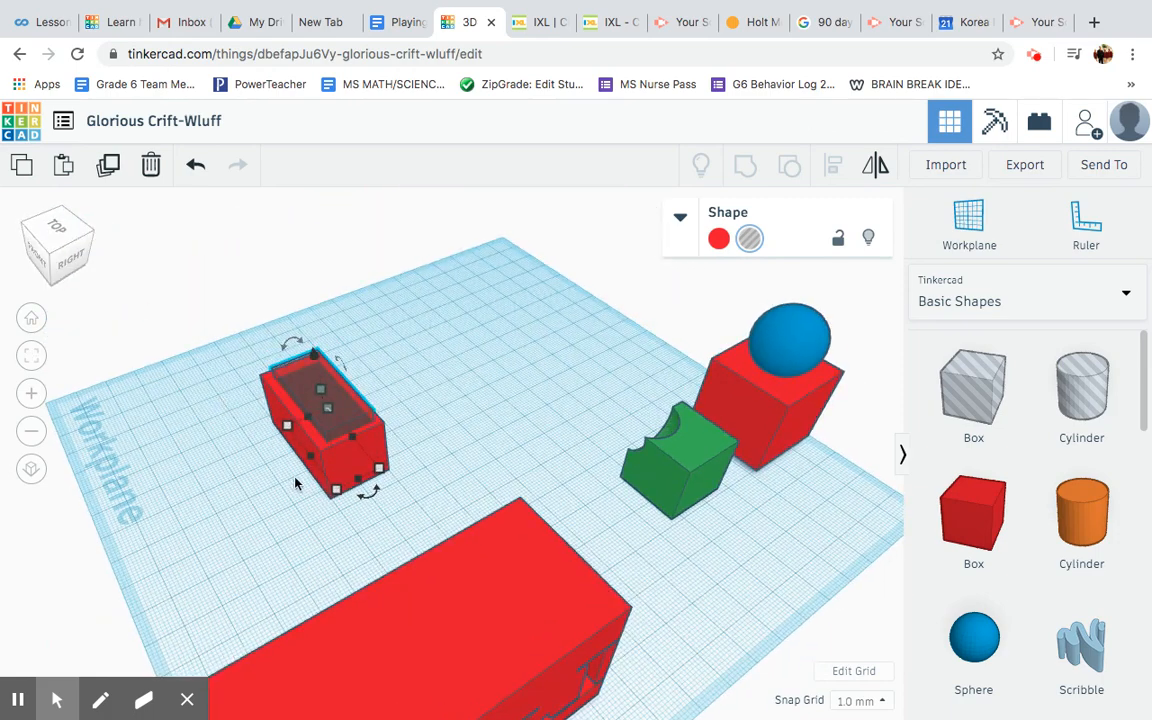
# Step: Select the small red box together with the hole box inside it and align their centres along the length
pyautogui.moveTo(420, 510); pyautogui.dragTo(250, 345)
pyautogui.click(822, 168)
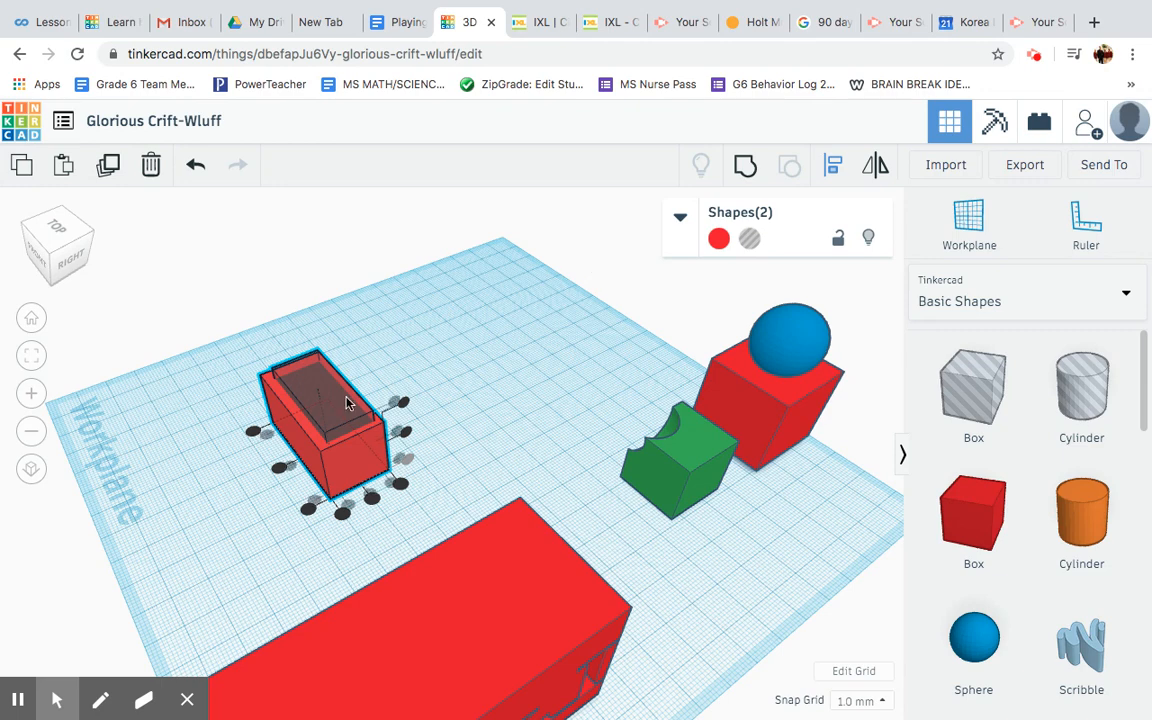
pyautogui.click(278, 467)
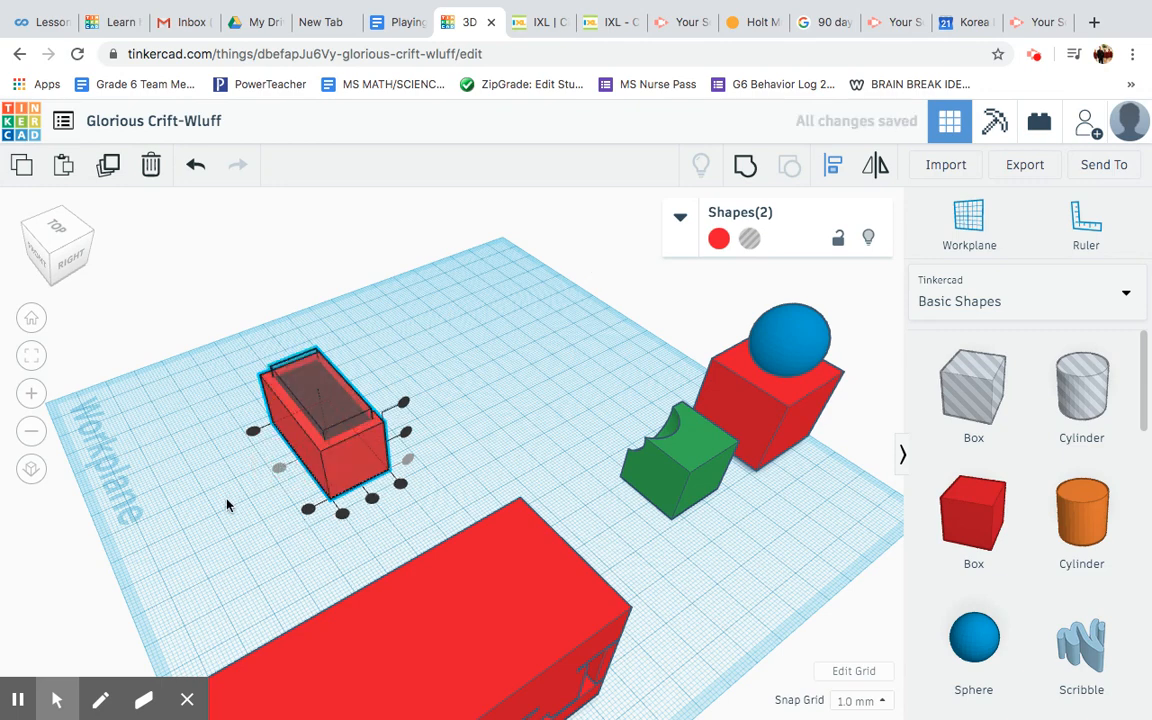
pyautogui.click(66, 259)
pyautogui.moveTo(66, 259); pyautogui.dragTo(58, 258)
pyautogui.click(205, 466)
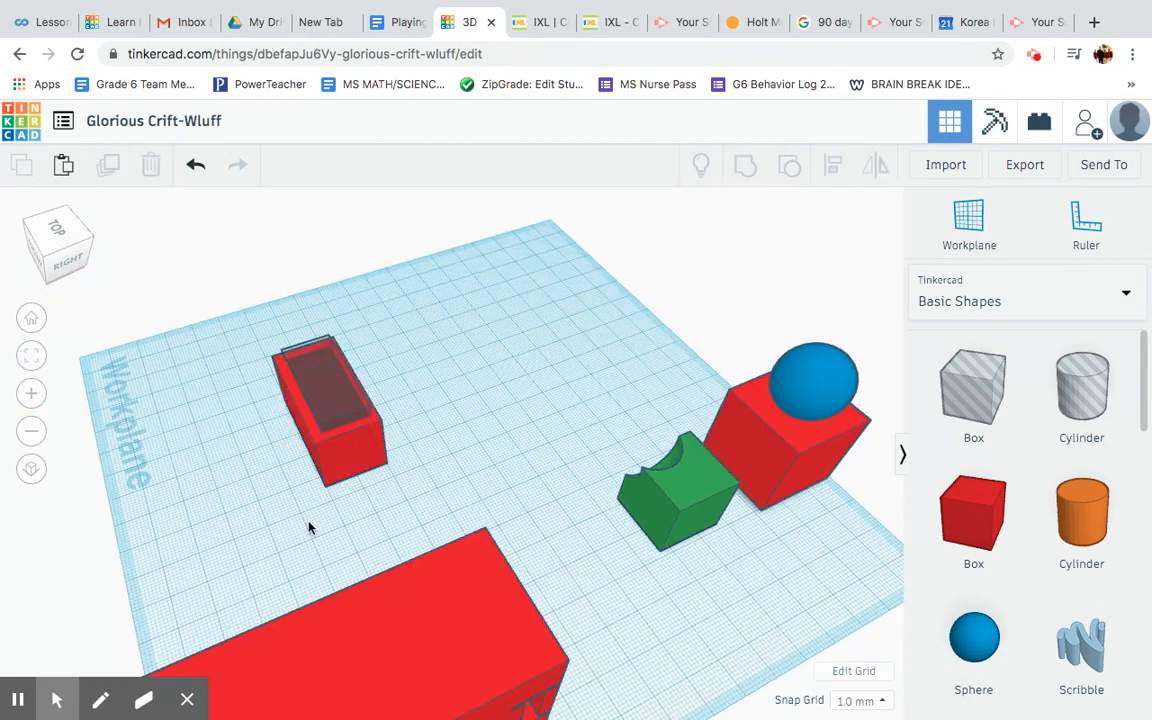
# Step: Group the small red box with its inner hole box to form hollow house walls, and inspect them from above
pyautogui.moveTo(418, 512); pyautogui.dragTo(248, 341)
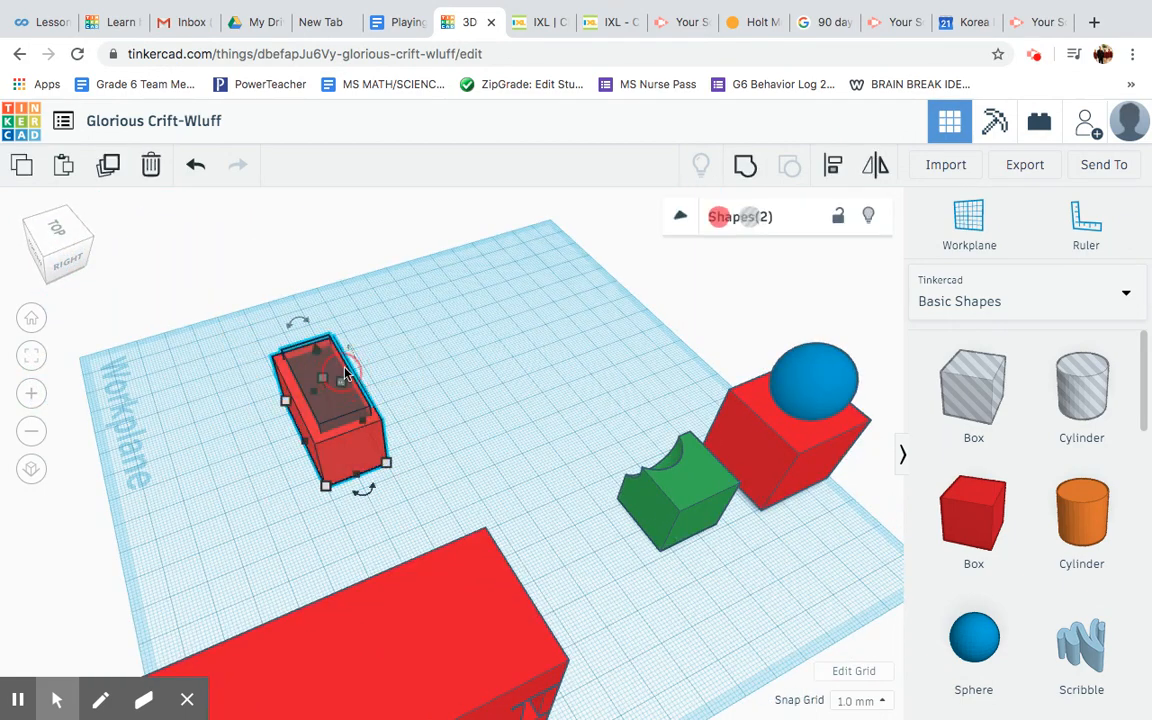
pyautogui.click(744, 168)
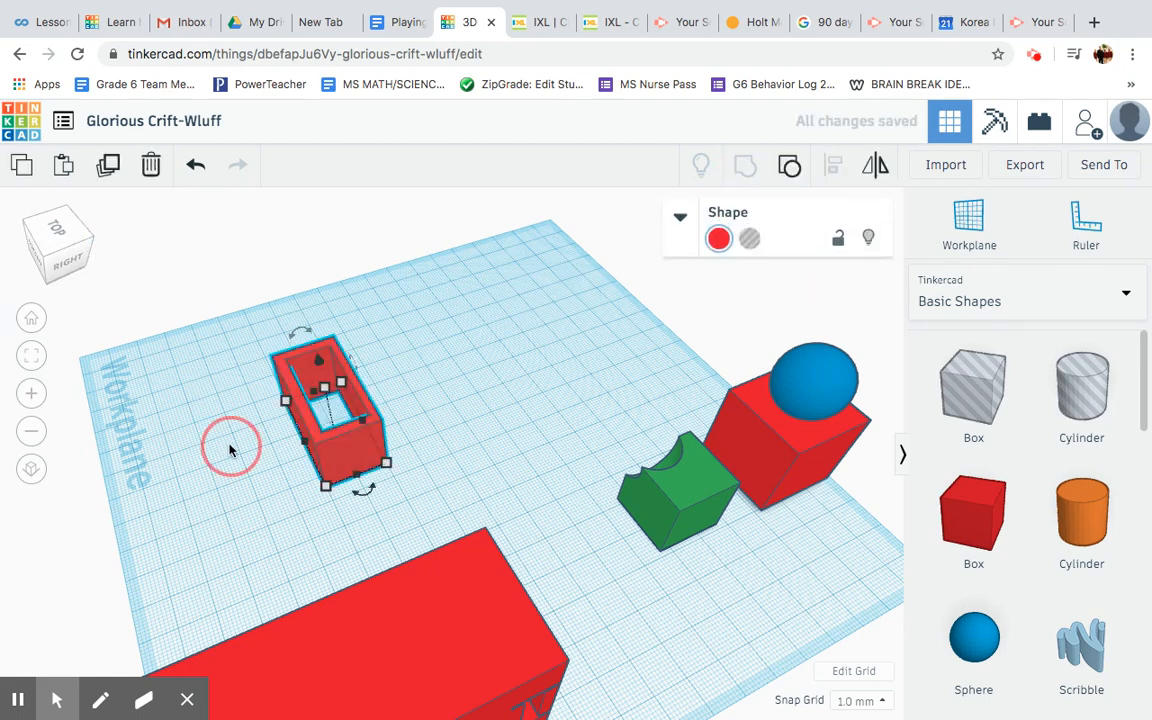
pyautogui.click(196, 354)
pyautogui.click(70, 260)
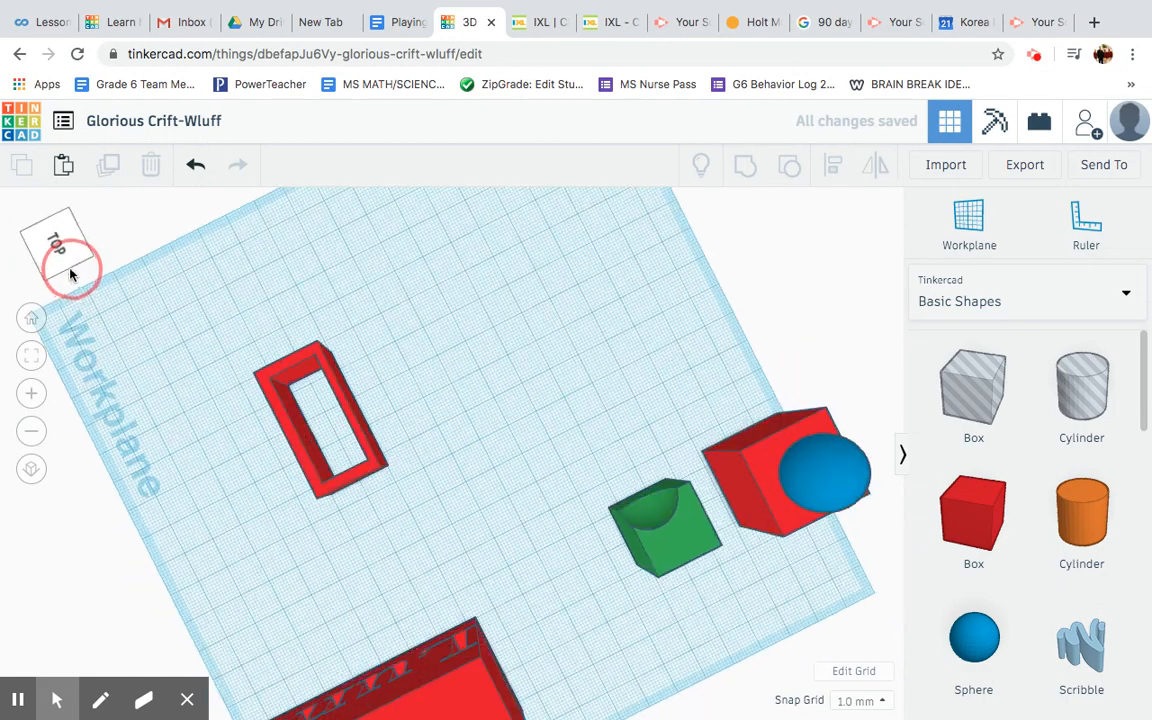
pyautogui.click(64, 262)
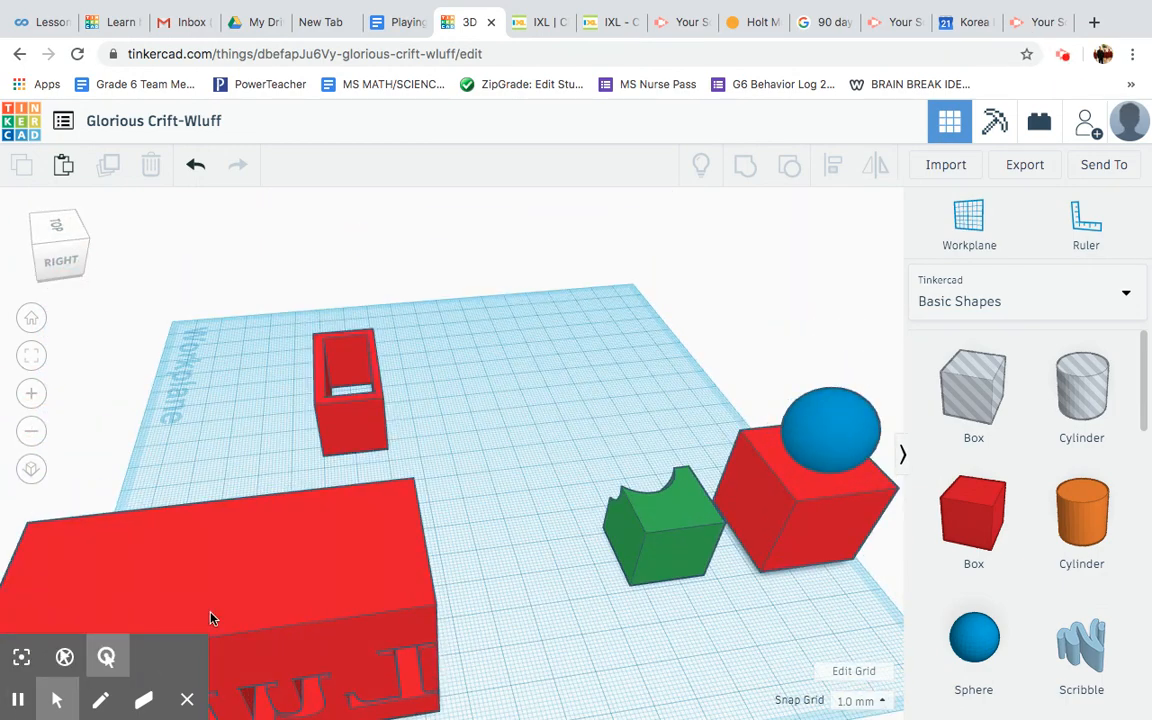
# Step: Add a green roof shape beside the hollow house walls and raise it above the workplane
pyautogui.scroll(-5, 975, 515)
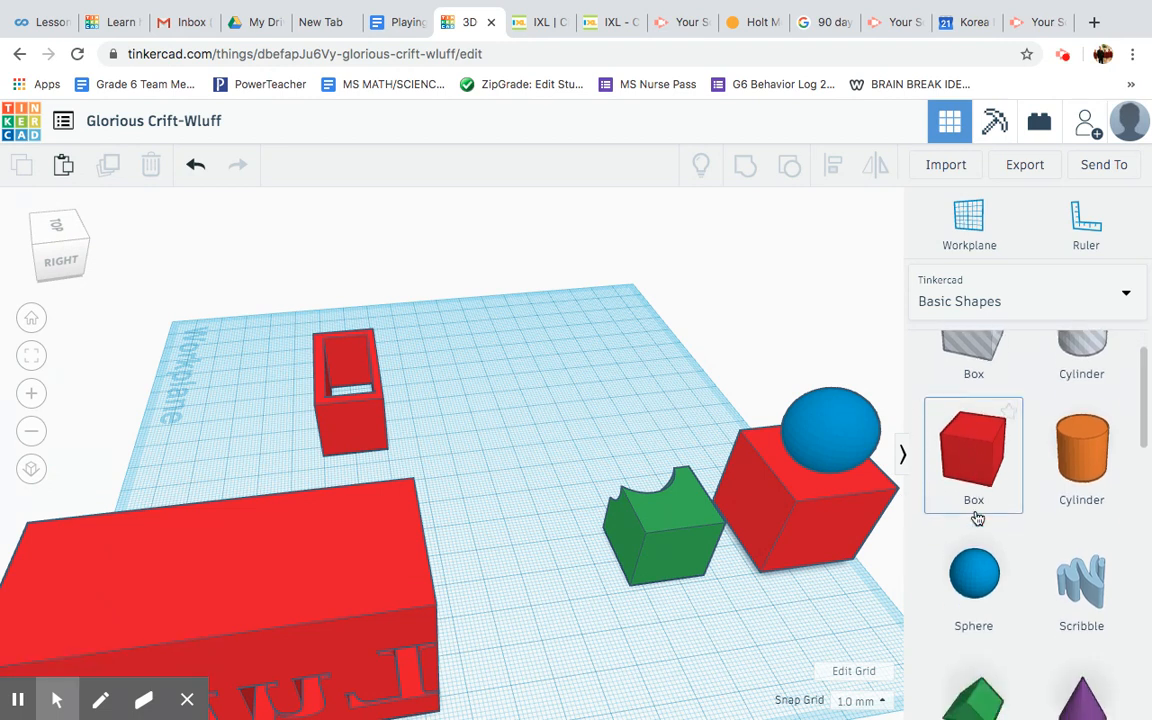
pyautogui.click(965, 530)
pyautogui.moveTo(965, 530); pyautogui.dragTo(460, 405)
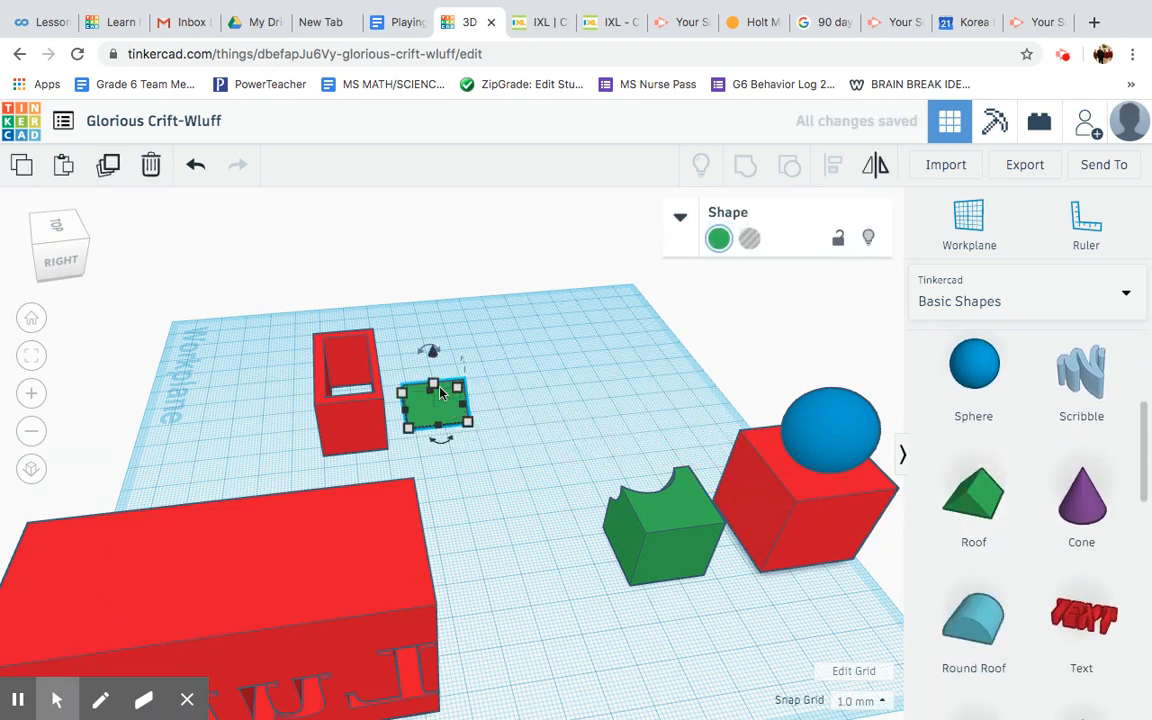
pyautogui.moveTo(431, 350); pyautogui.dragTo(431, 299)
# Step: Move the raised roof over the hollow house walls and set its height at about 21 mm above the workplane
pyautogui.click(373, 388)
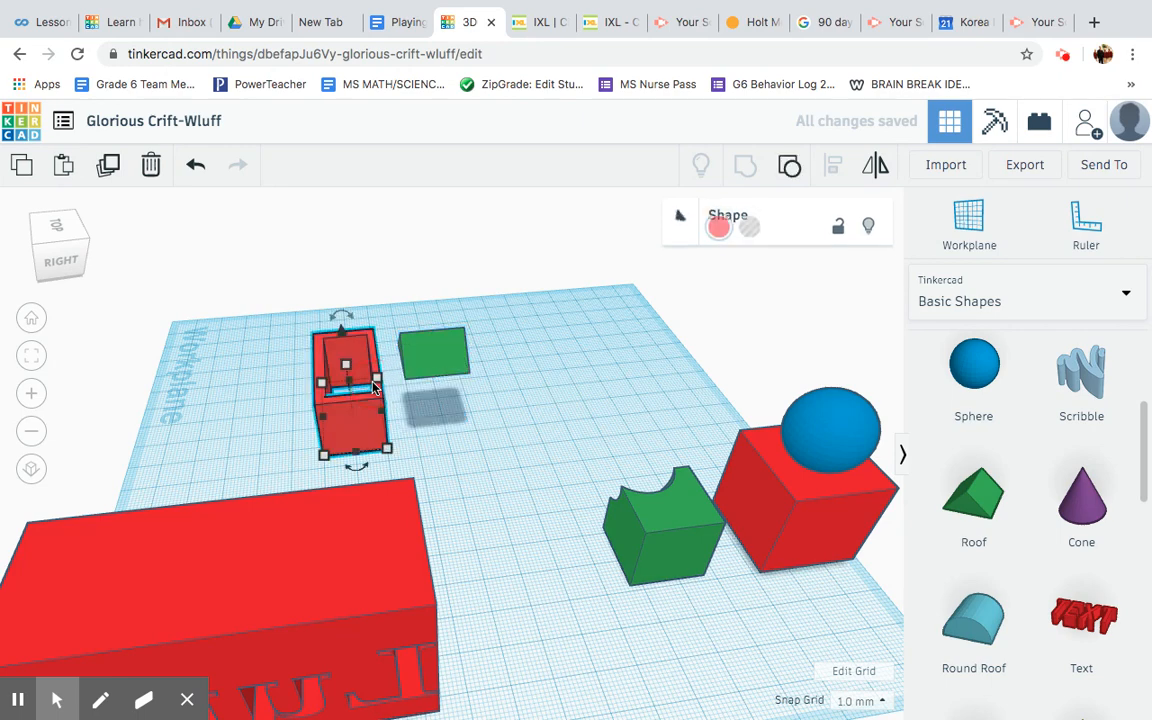
pyautogui.click(411, 362)
pyautogui.moveTo(411, 362); pyautogui.dragTo(343, 330)
pyautogui.press('super+z')
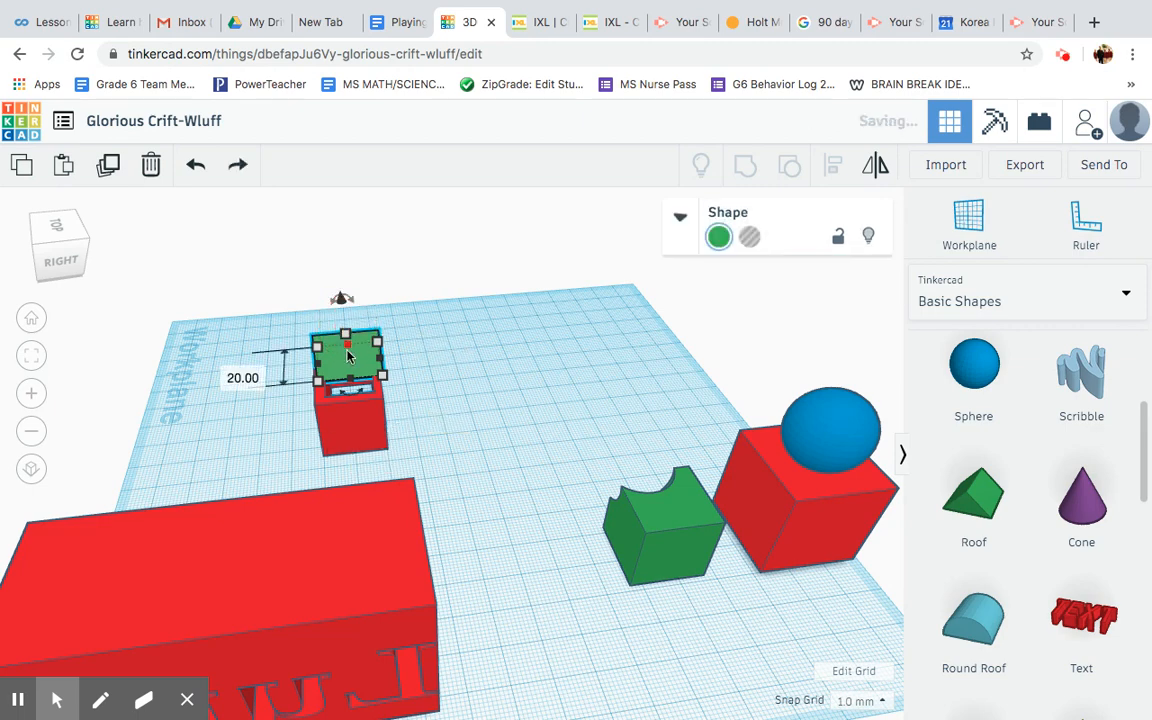
pyautogui.moveTo(341, 302); pyautogui.dragTo(340, 298)
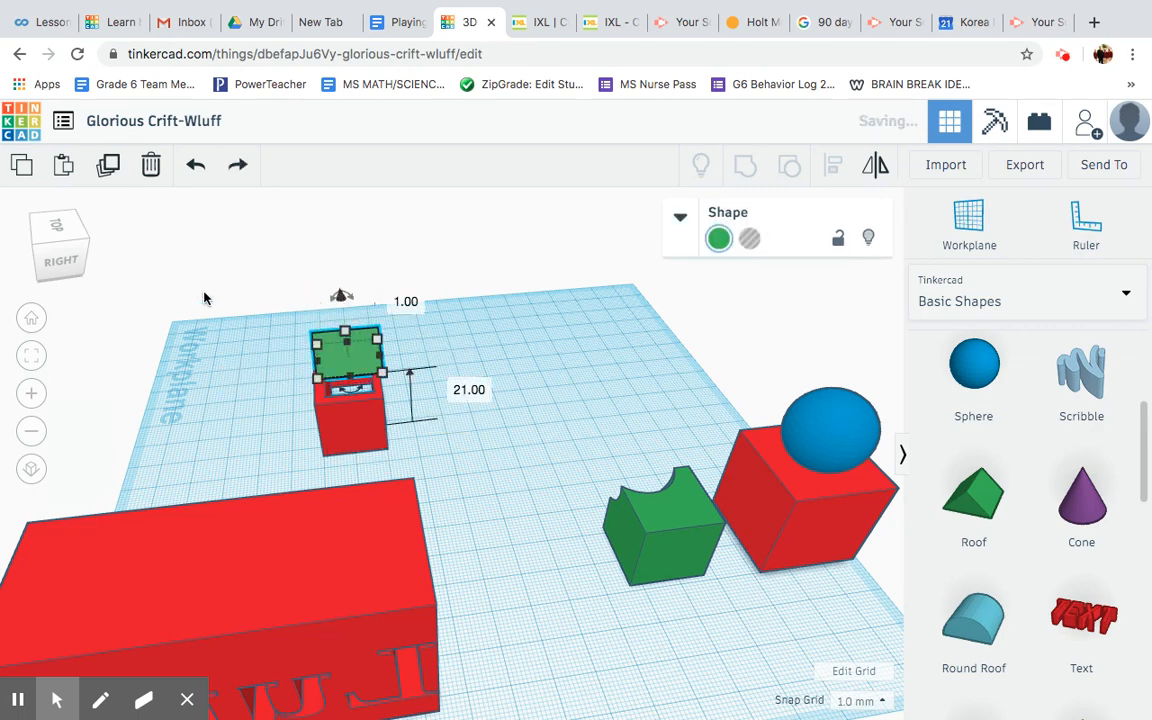
# Step: Rotate the green roof a quarter turn so its ridge runs along the length of the house walls
pyautogui.moveTo(58, 250); pyautogui.dragTo(108, 250)
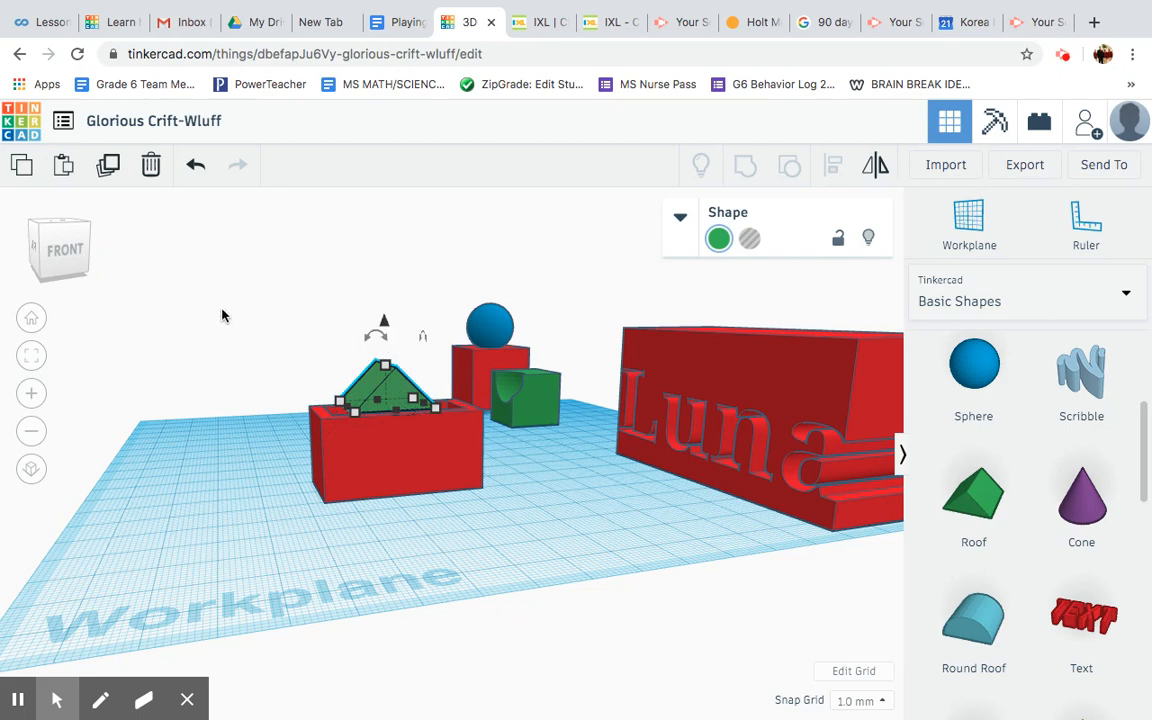
pyautogui.moveTo(67, 249); pyautogui.dragTo(72, 264)
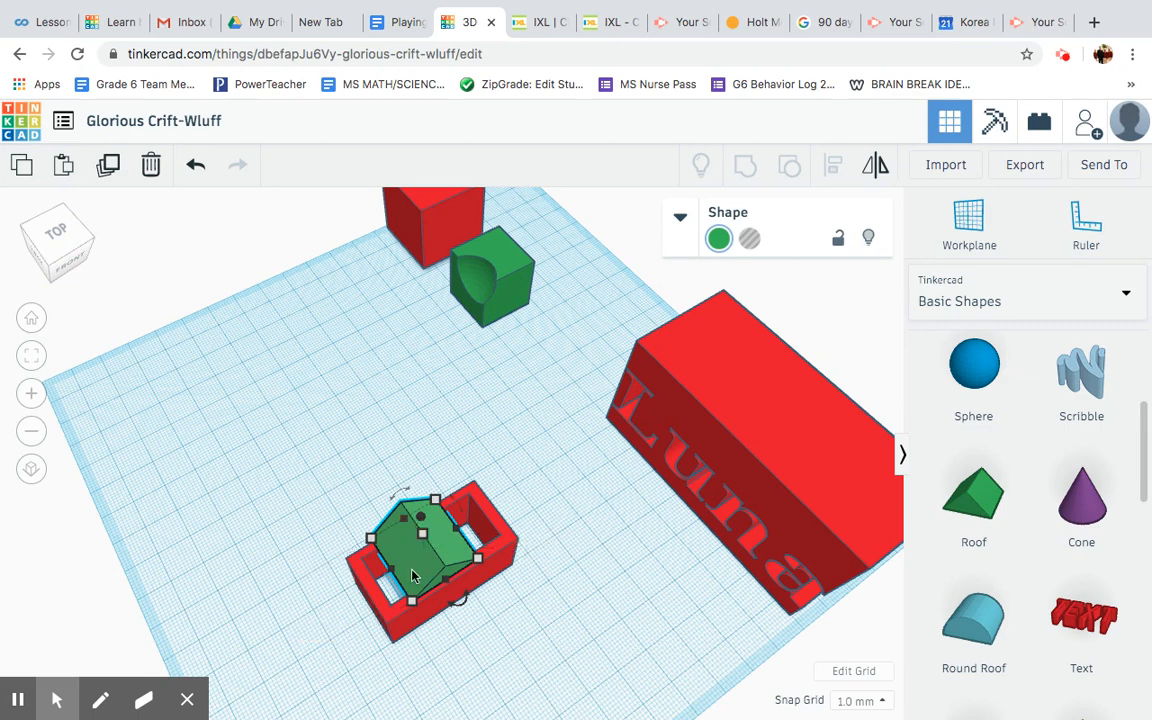
pyautogui.click(458, 603)
pyautogui.click(477, 626)
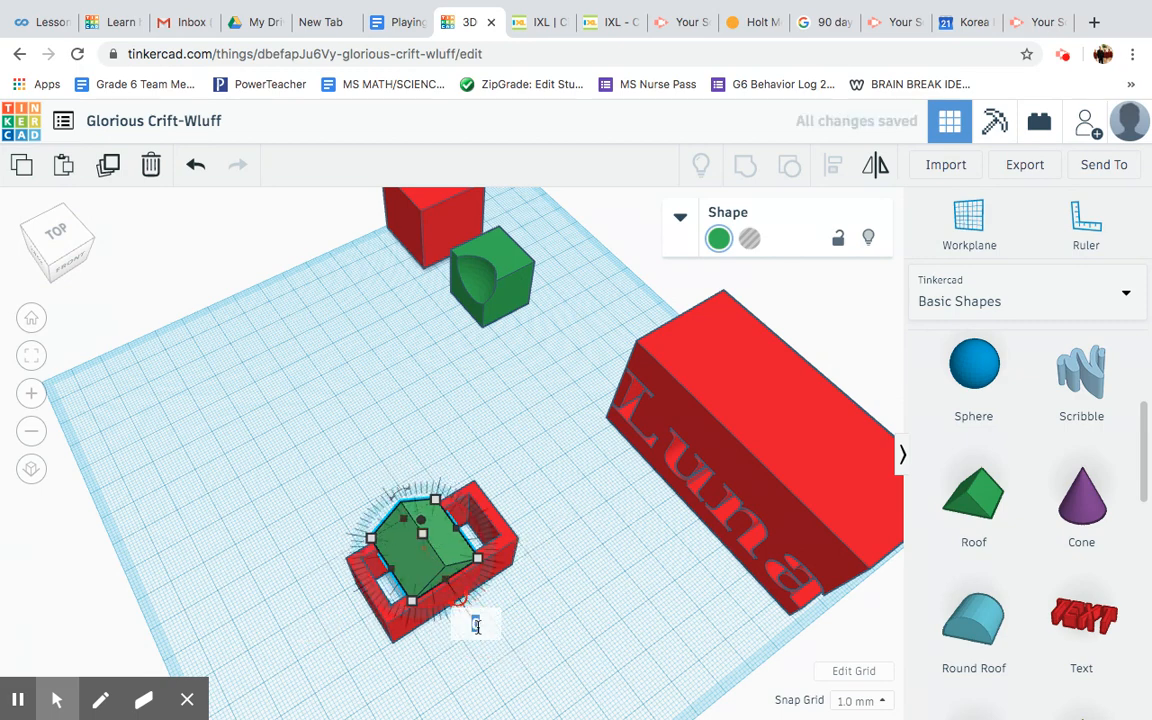
pyautogui.press('Return')
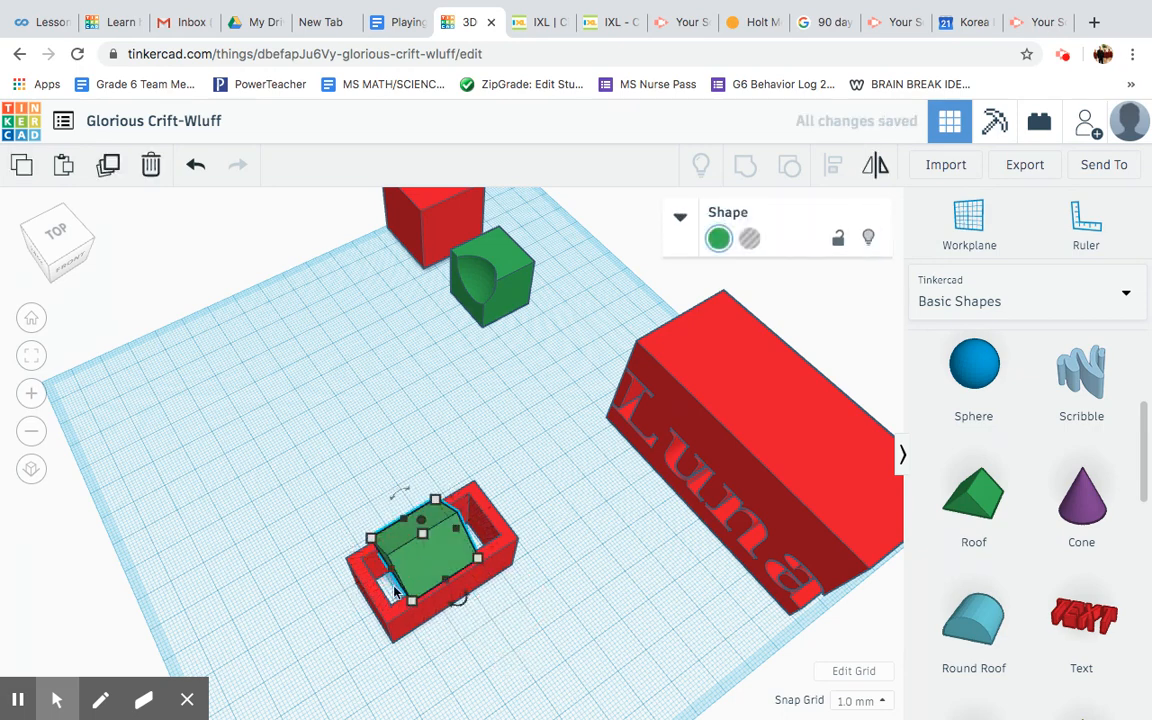
# Step: Stretch the roof to cover the walls completely, making it about 44 mm long and 22 mm wide
pyautogui.moveTo(393, 575); pyautogui.dragTo(358, 590)
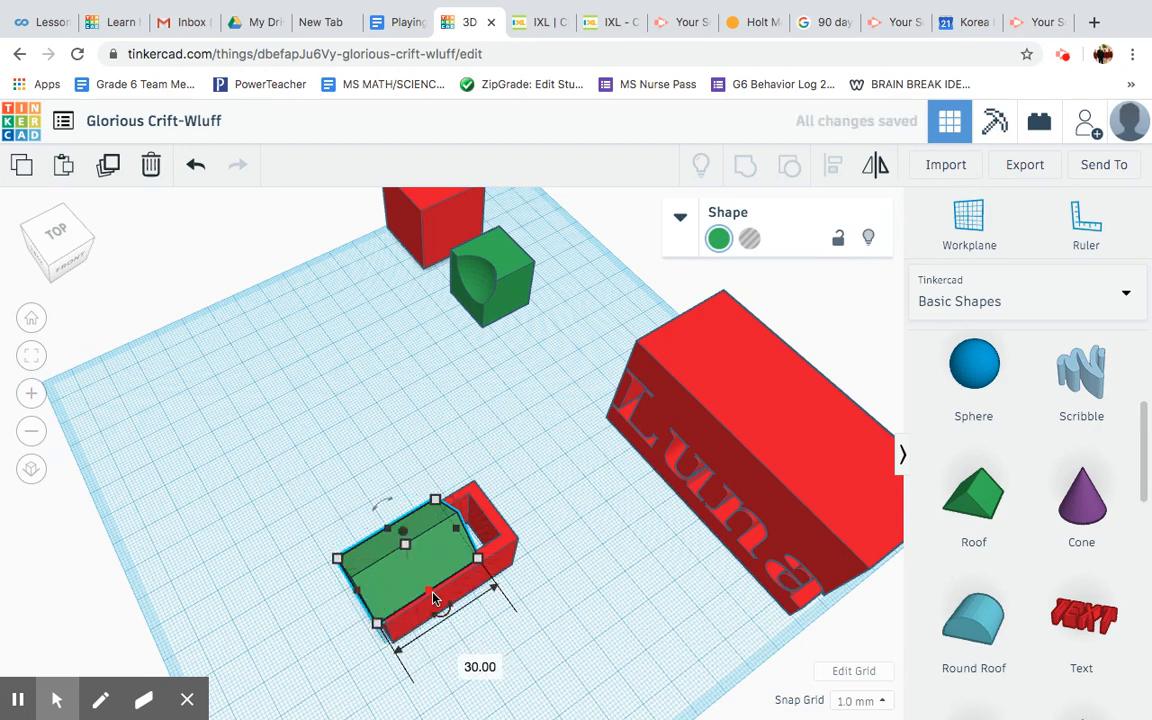
pyautogui.moveTo(478, 558); pyautogui.dragTo(500, 505)
pyautogui.moveTo(411, 515); pyautogui.dragTo(408, 511)
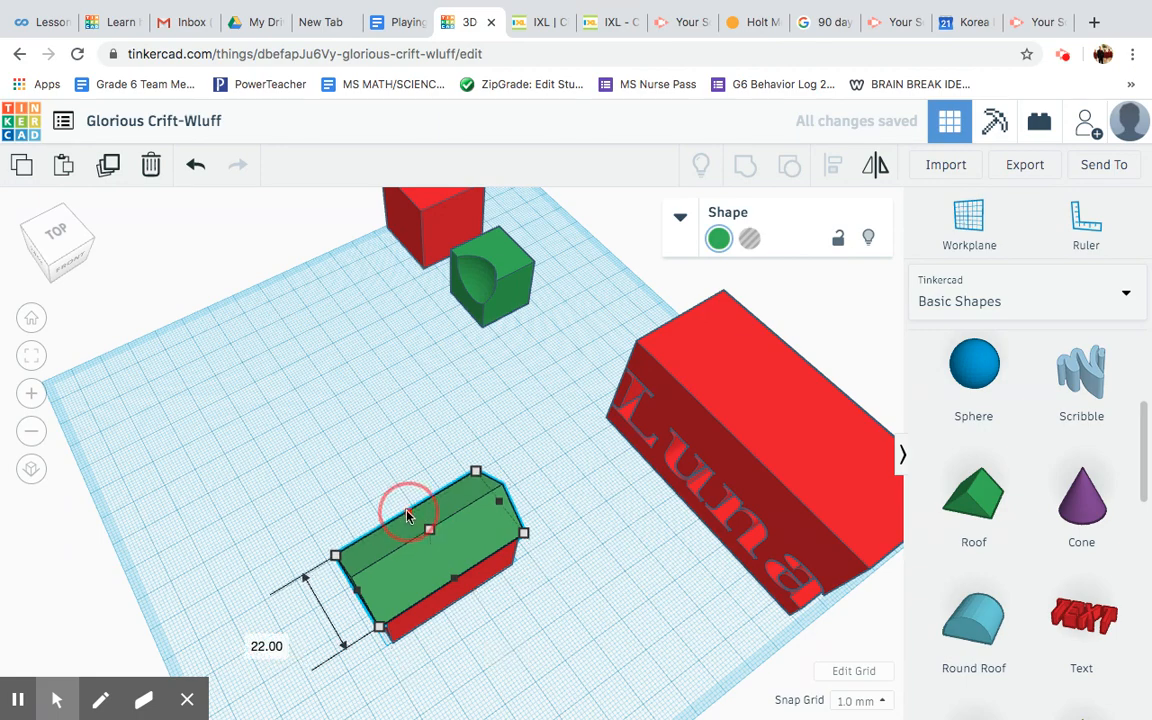
# Step: Group the roof with the house walls and enable Multicolor so the parts keep their own colours
pyautogui.click(74, 246)
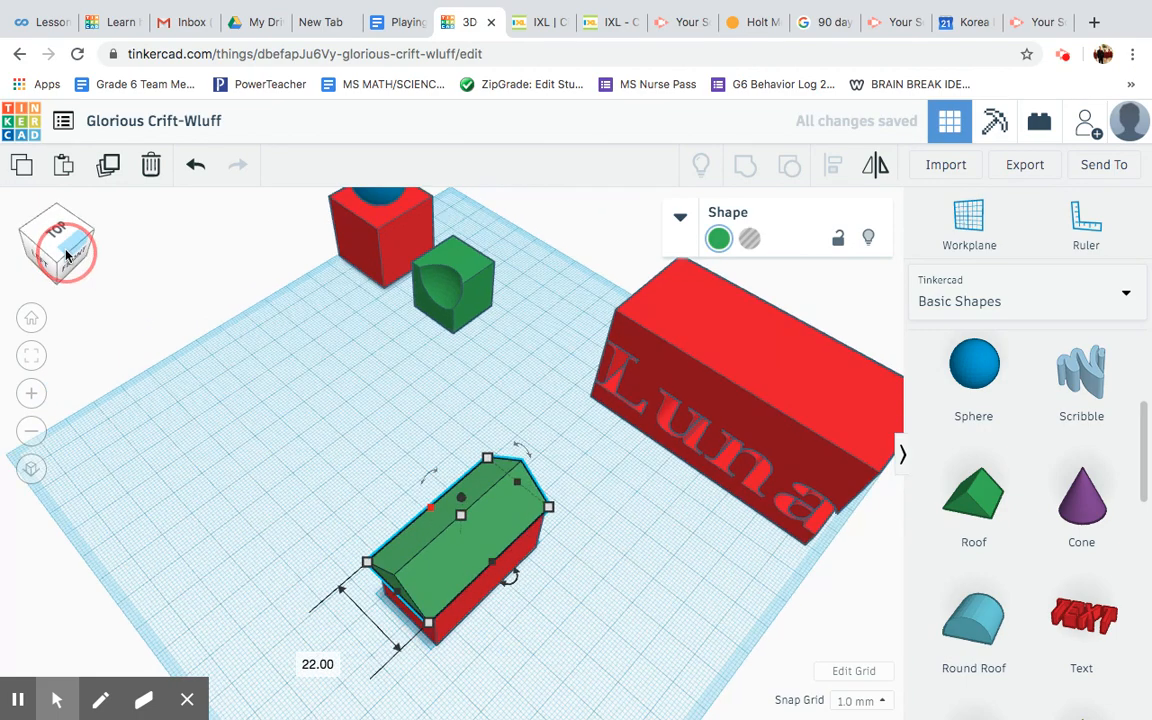
pyautogui.click(103, 250)
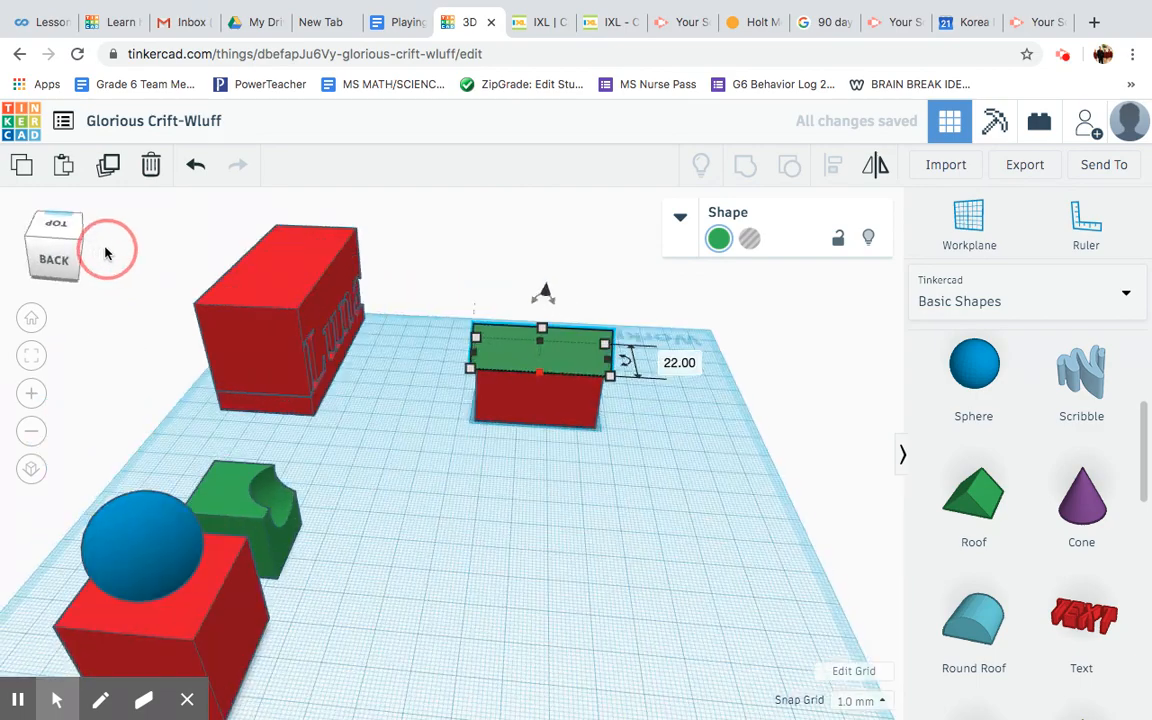
pyautogui.moveTo(104, 250); pyautogui.dragTo(122, 252)
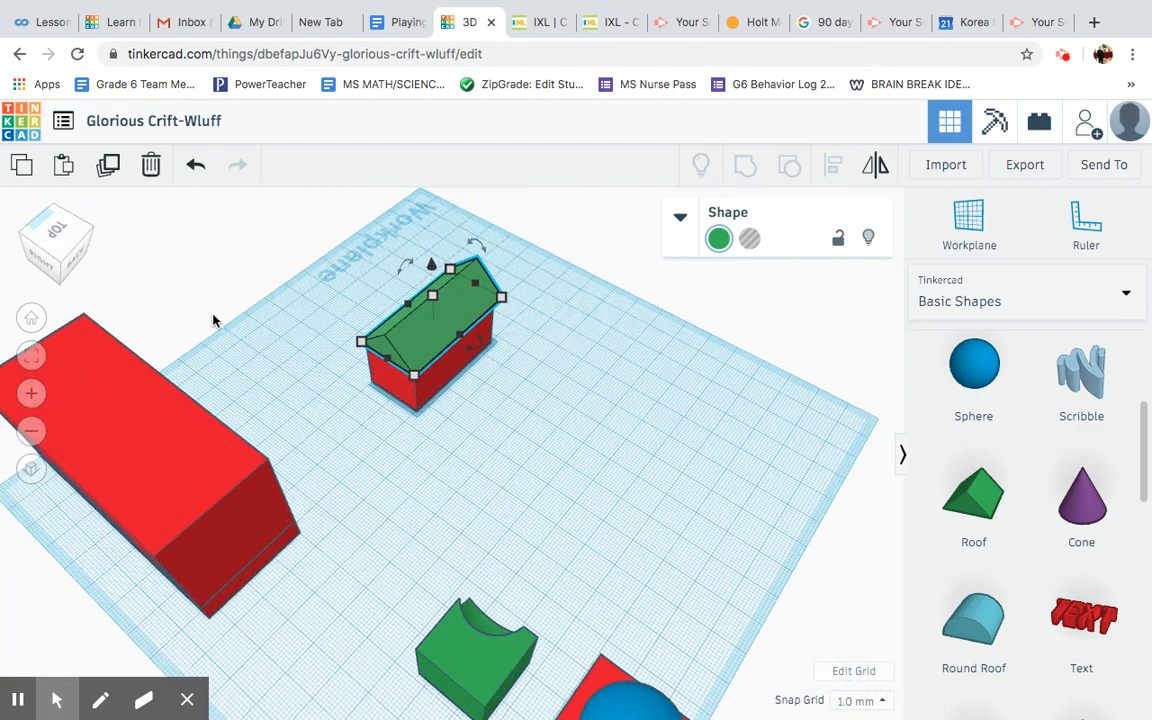
pyautogui.click(300, 392)
pyautogui.moveTo(399, 289); pyautogui.dragTo(365, 262)
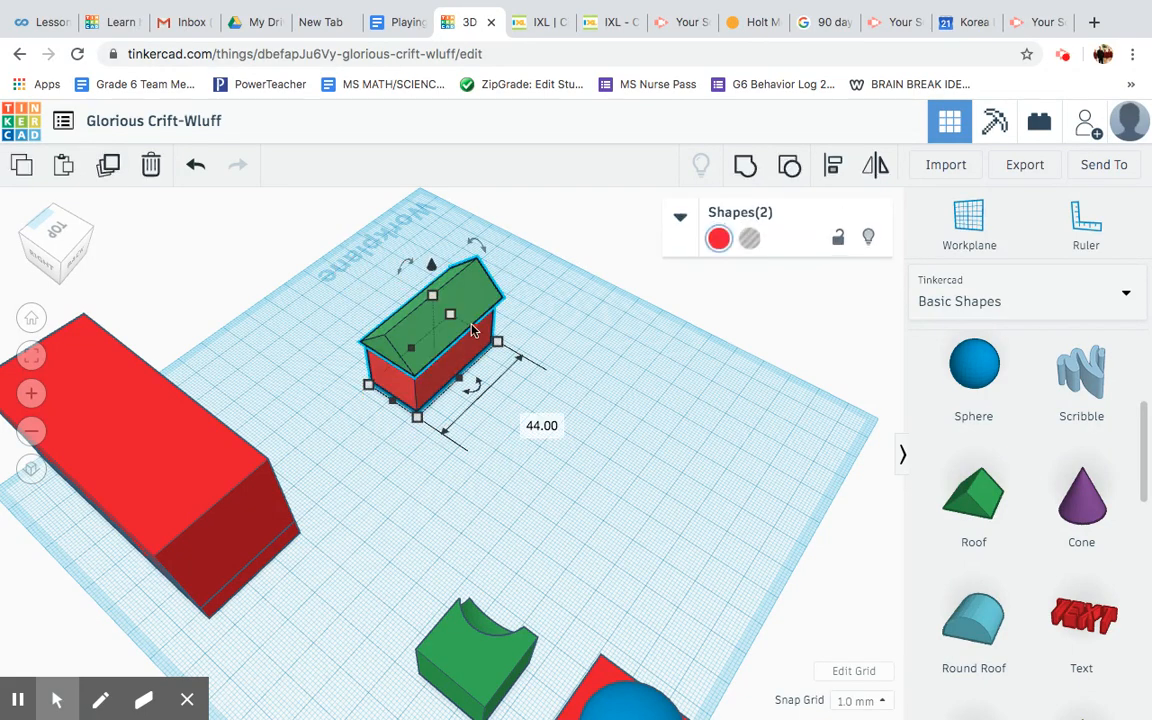
pyautogui.click(742, 183)
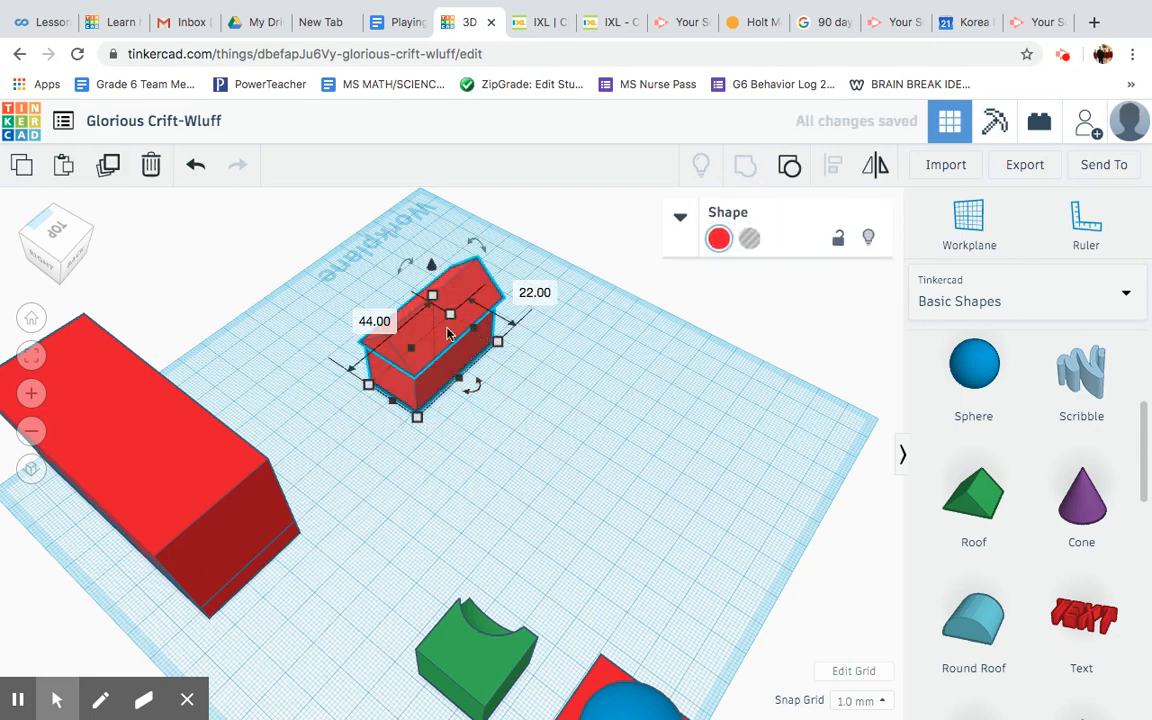
pyautogui.click(720, 238)
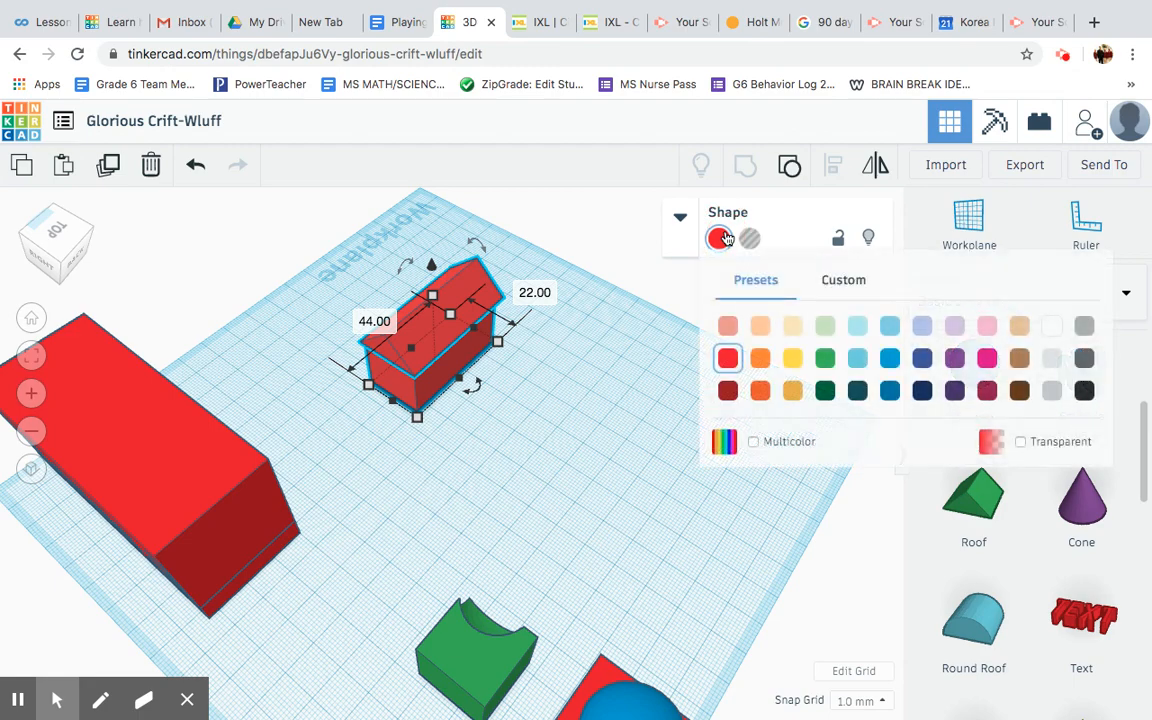
pyautogui.click(758, 441)
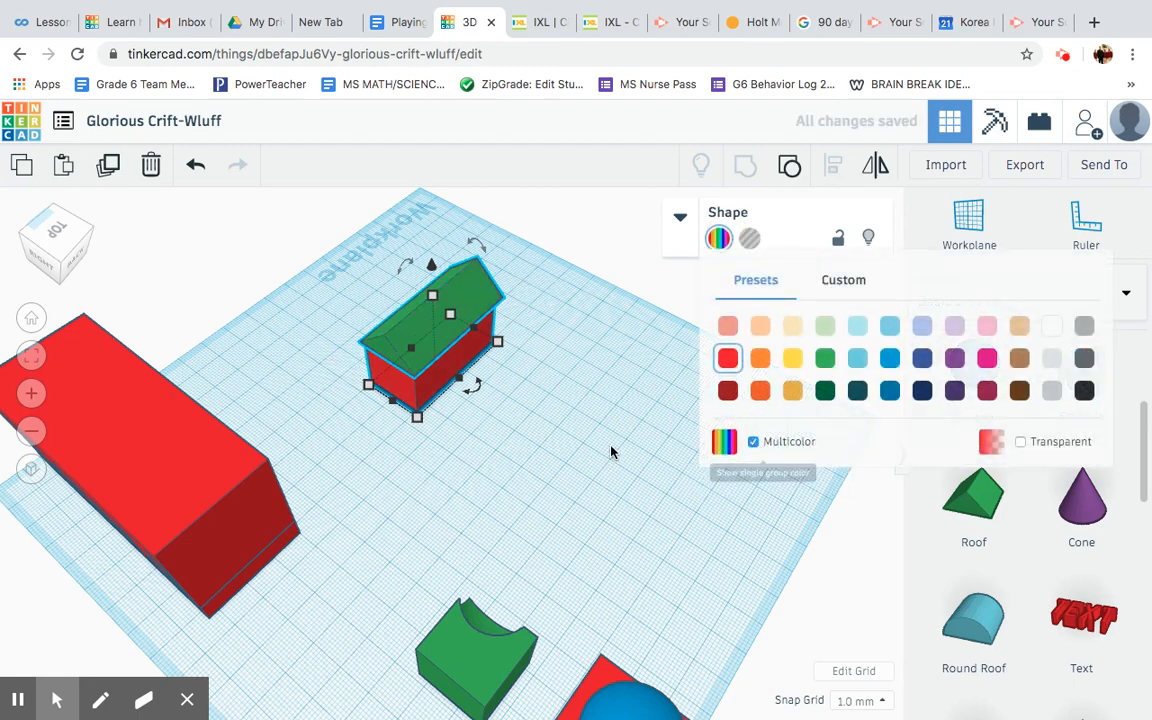
pyautogui.click(558, 416)
pyautogui.moveTo(57, 237); pyautogui.dragTo(28, 240)
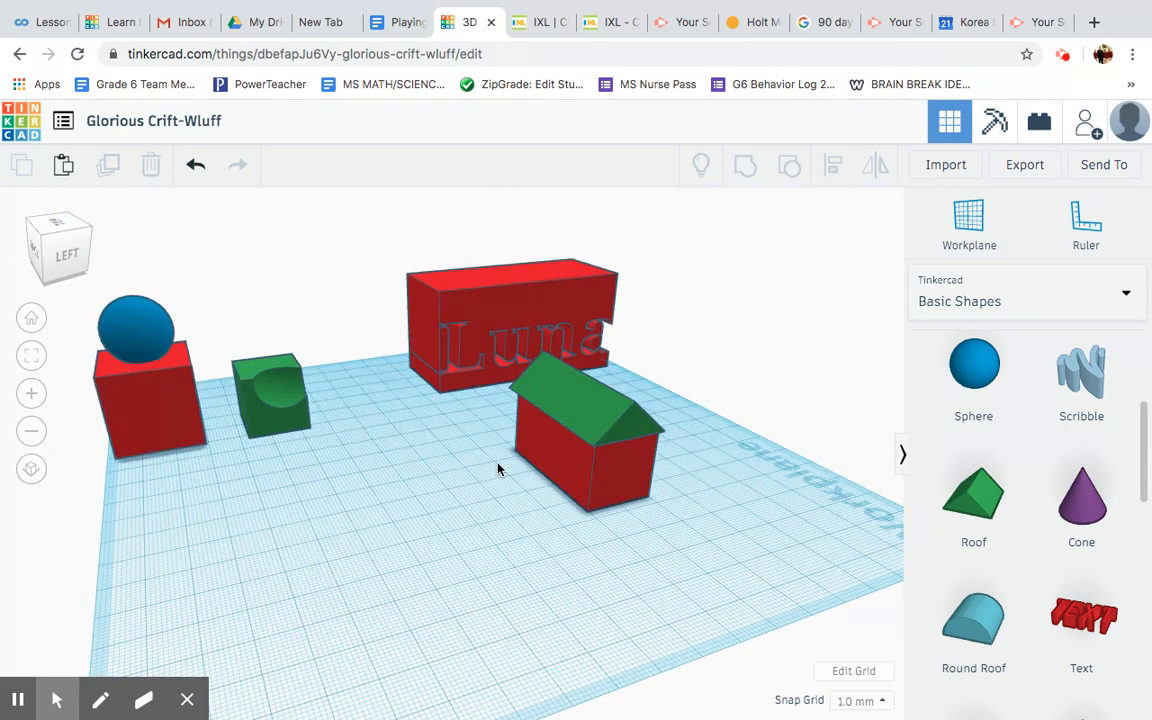
pyautogui.click(20, 700)
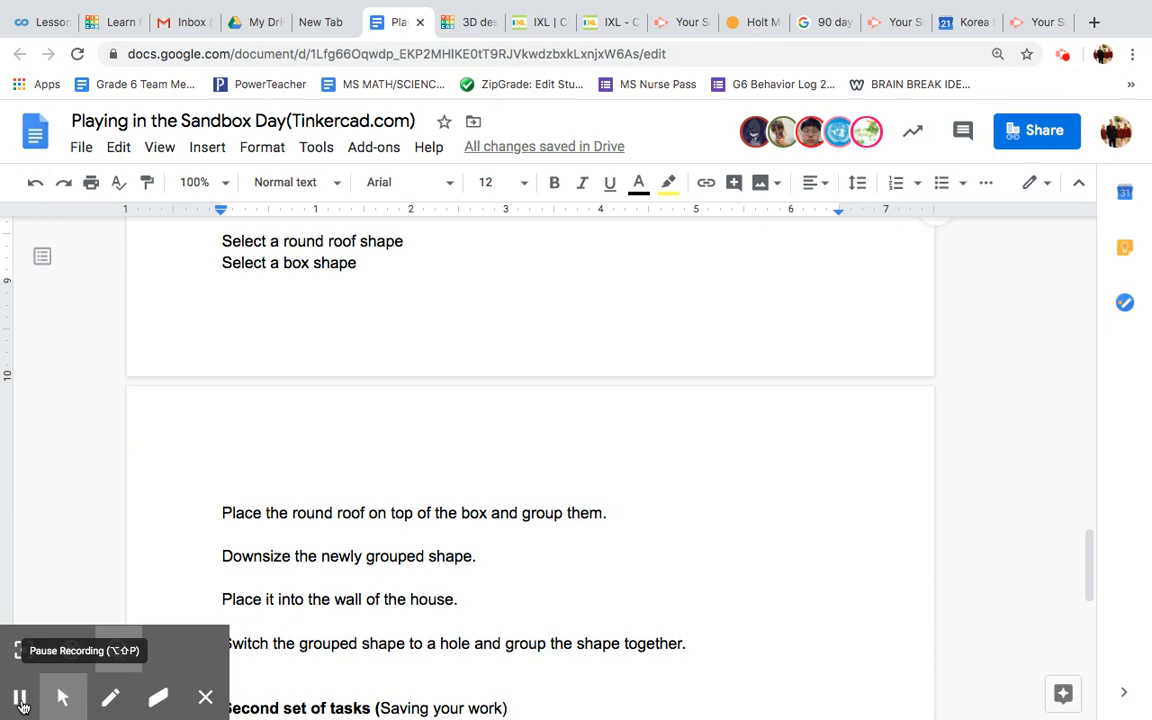
pyautogui.click(20, 700)
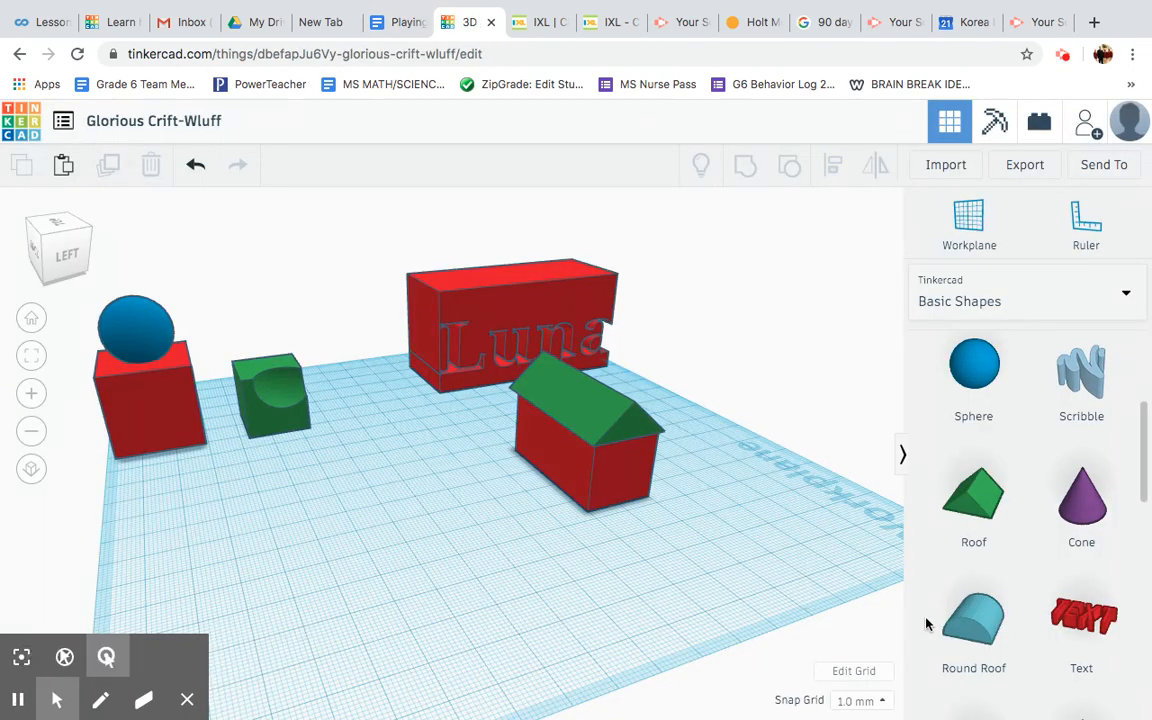
# Step: Add a round roof shape and a red box next to each other on the workplane near the house
pyautogui.moveTo(964, 625); pyautogui.dragTo(500, 598)
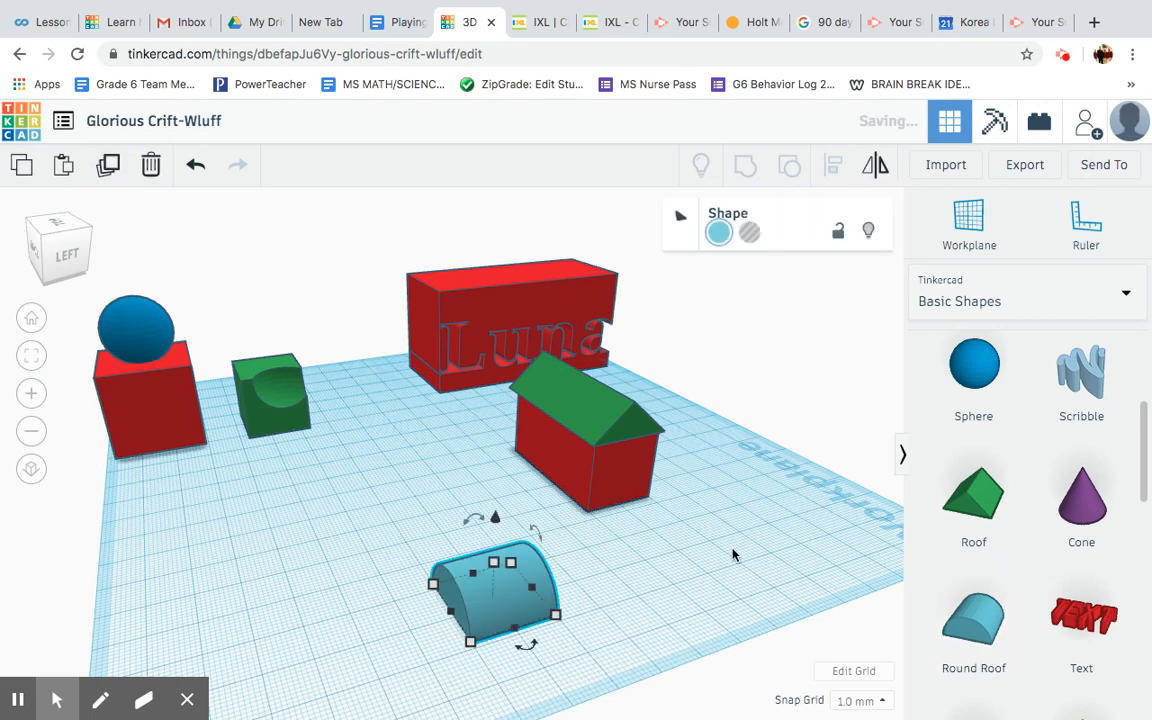
pyautogui.scroll(5, 946, 548)
pyautogui.moveTo(946, 548); pyautogui.dragTo(609, 578)
# Step: Raise the round roof and place it squarely on top of the new red box
pyautogui.click(532, 589)
pyautogui.moveTo(493, 530); pyautogui.dragTo(496, 440)
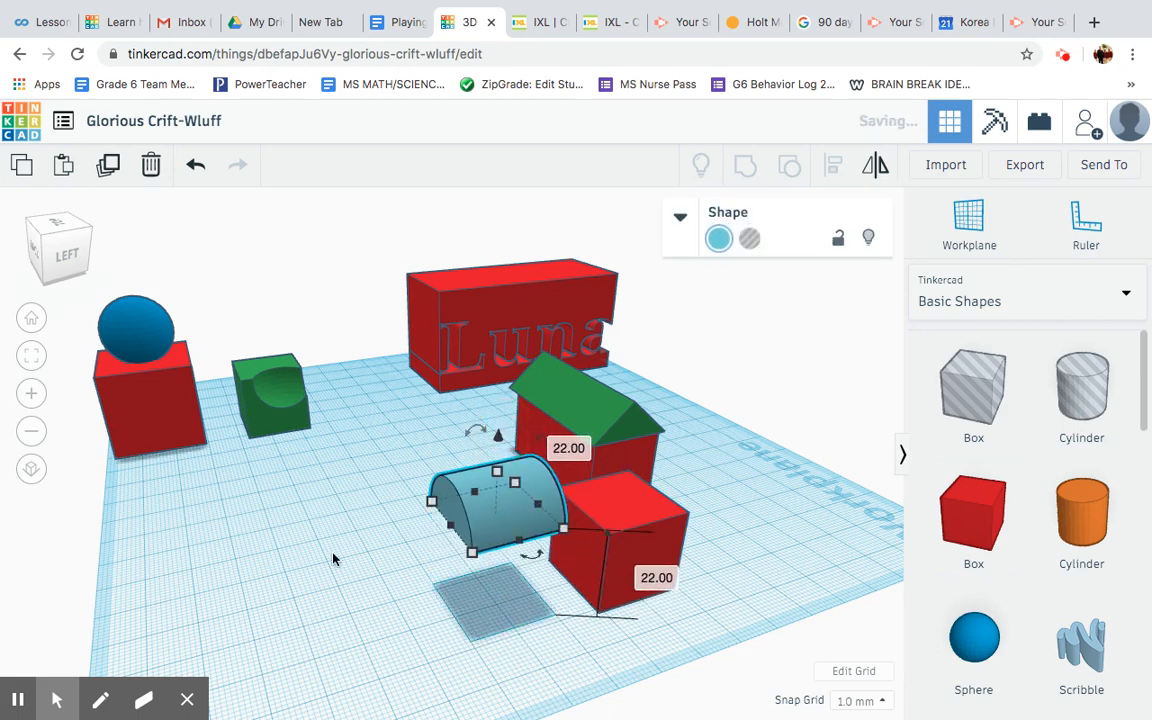
pyautogui.moveTo(54, 263); pyautogui.dragTo(72, 259)
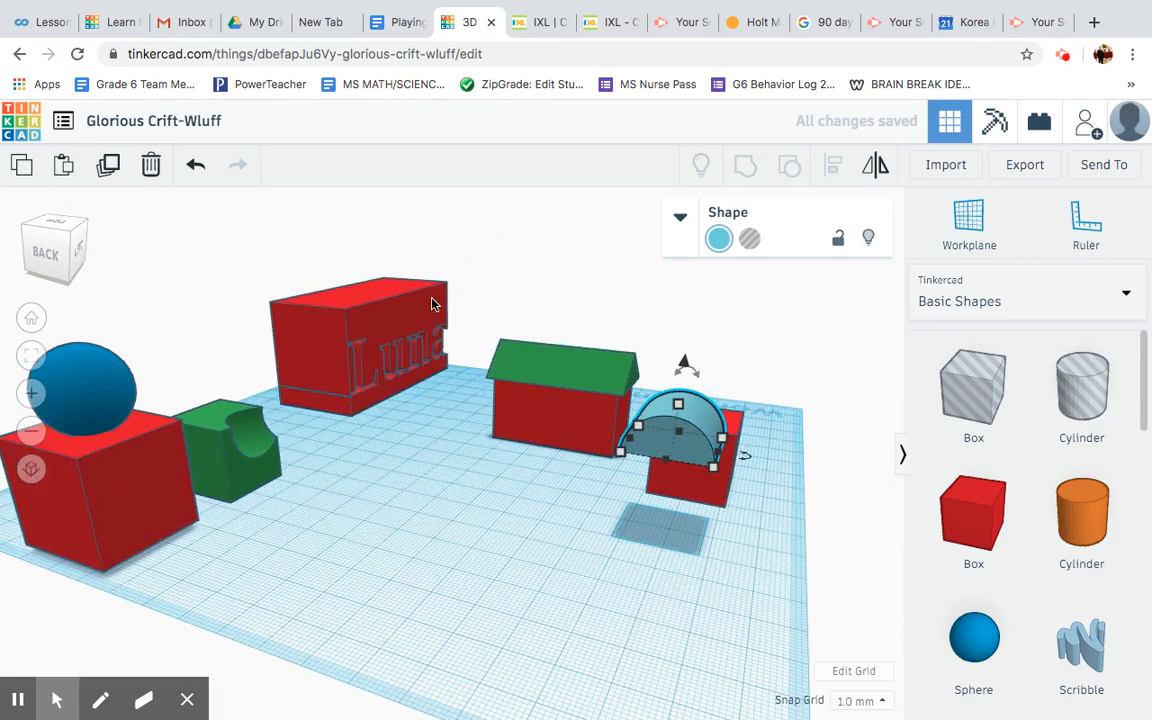
pyautogui.moveTo(684, 363); pyautogui.dragTo(684, 374)
pyautogui.moveTo(688, 438); pyautogui.dragTo(729, 404)
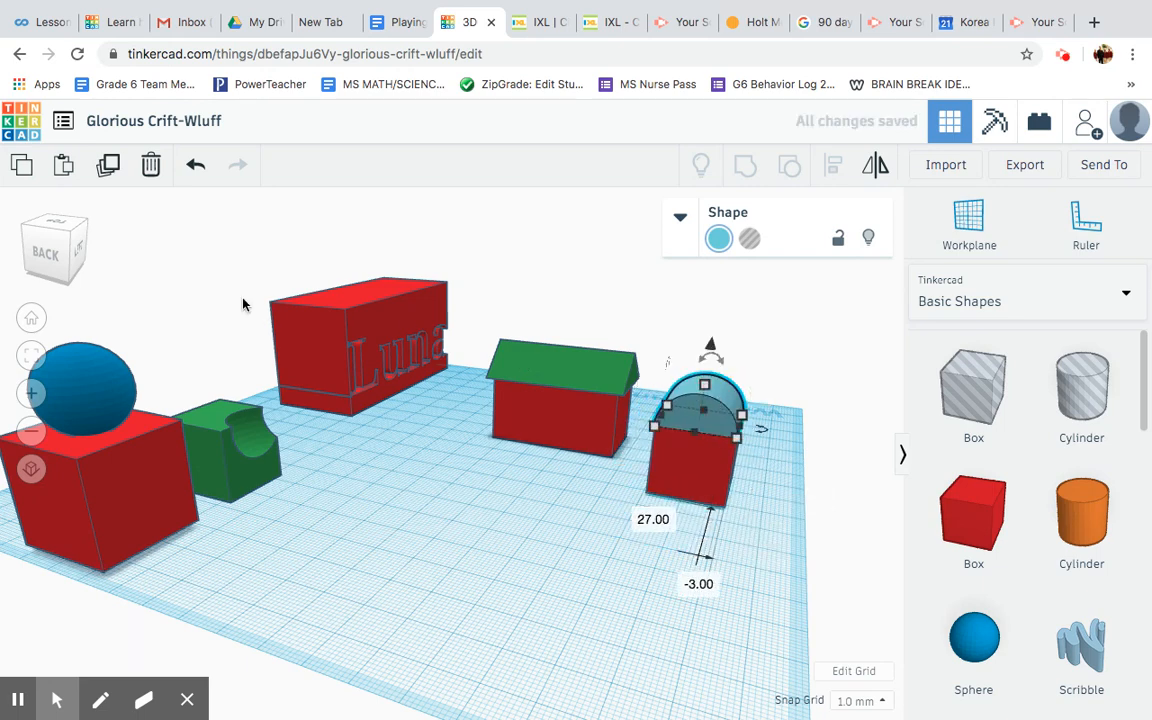
pyautogui.click(40, 213)
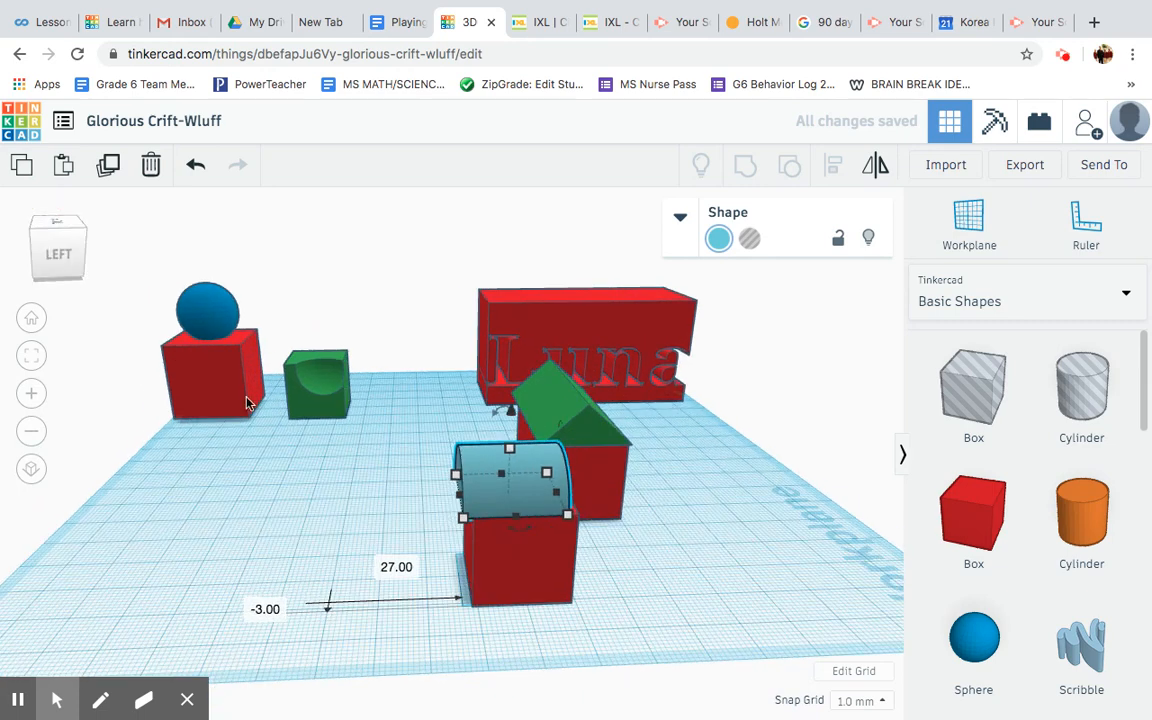
pyautogui.moveTo(527, 457); pyautogui.dragTo(548, 456)
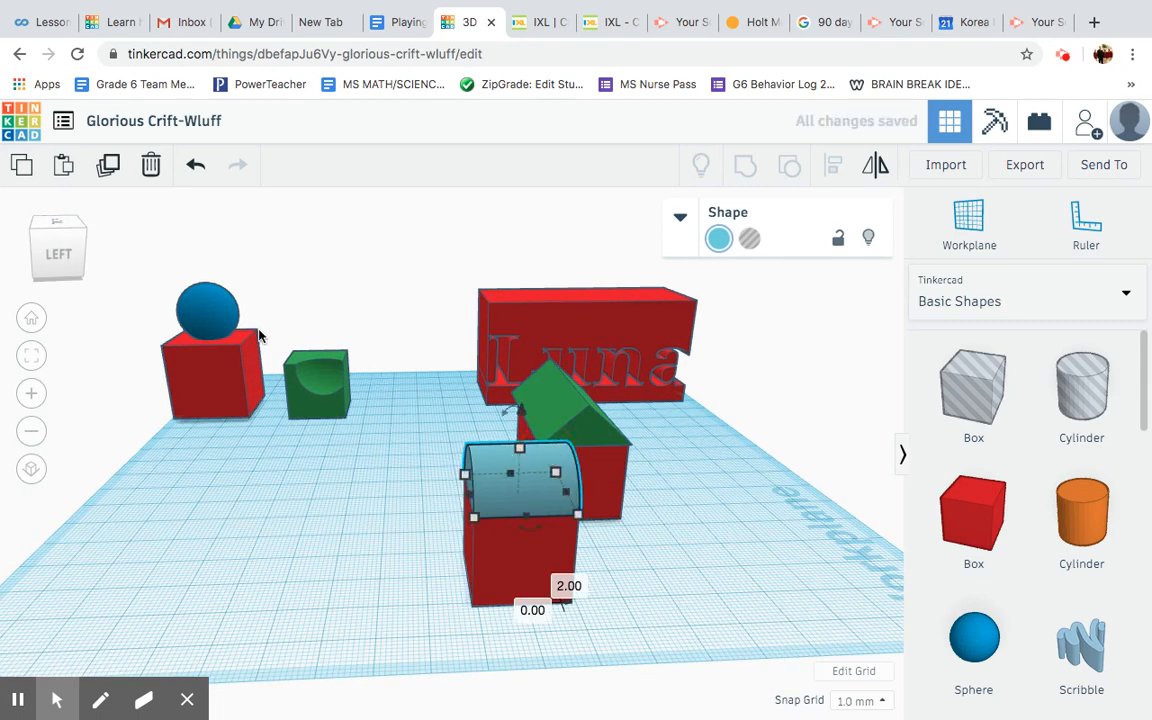
# Step: Select the round roof together with the box beneath it and check their alignment
pyautogui.moveTo(72, 249); pyautogui.dragTo(49, 257)
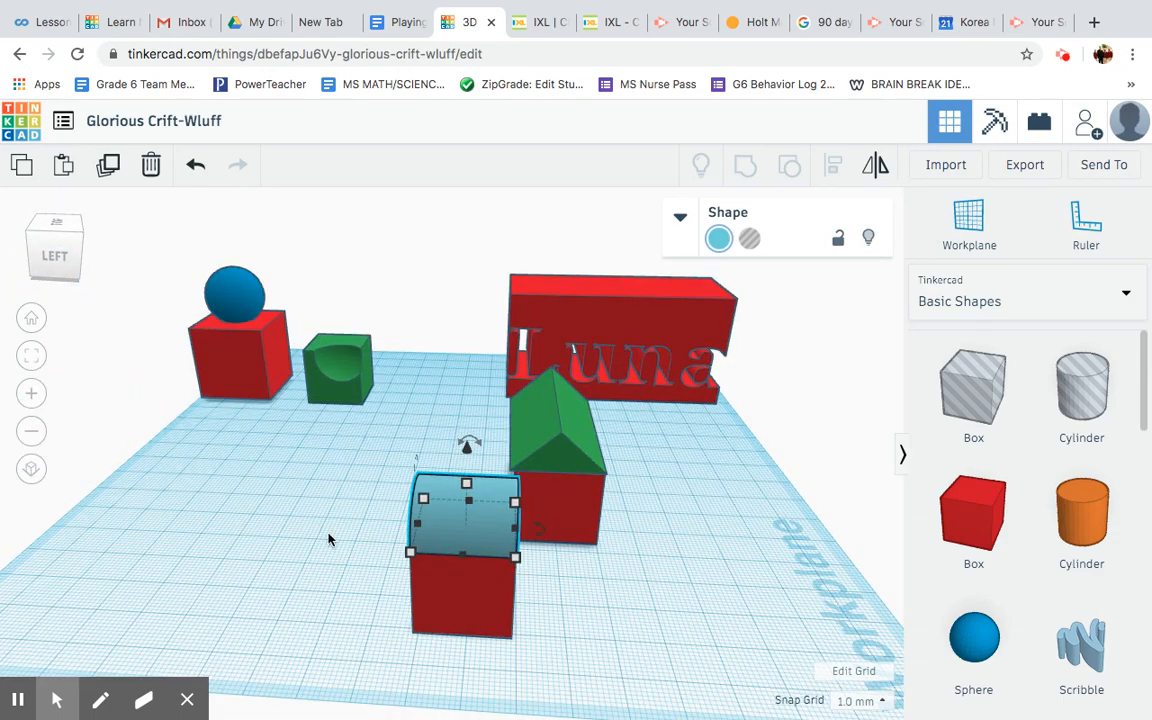
pyautogui.keyDown('shift'); pyautogui.click(442, 603); pyautogui.keyUp('shift')
pyautogui.keyDown('shift'); pyautogui.click(449, 540); pyautogui.keyUp('shift')
pyautogui.keyDown('shift'); pyautogui.click(488, 530); pyautogui.keyUp('shift')
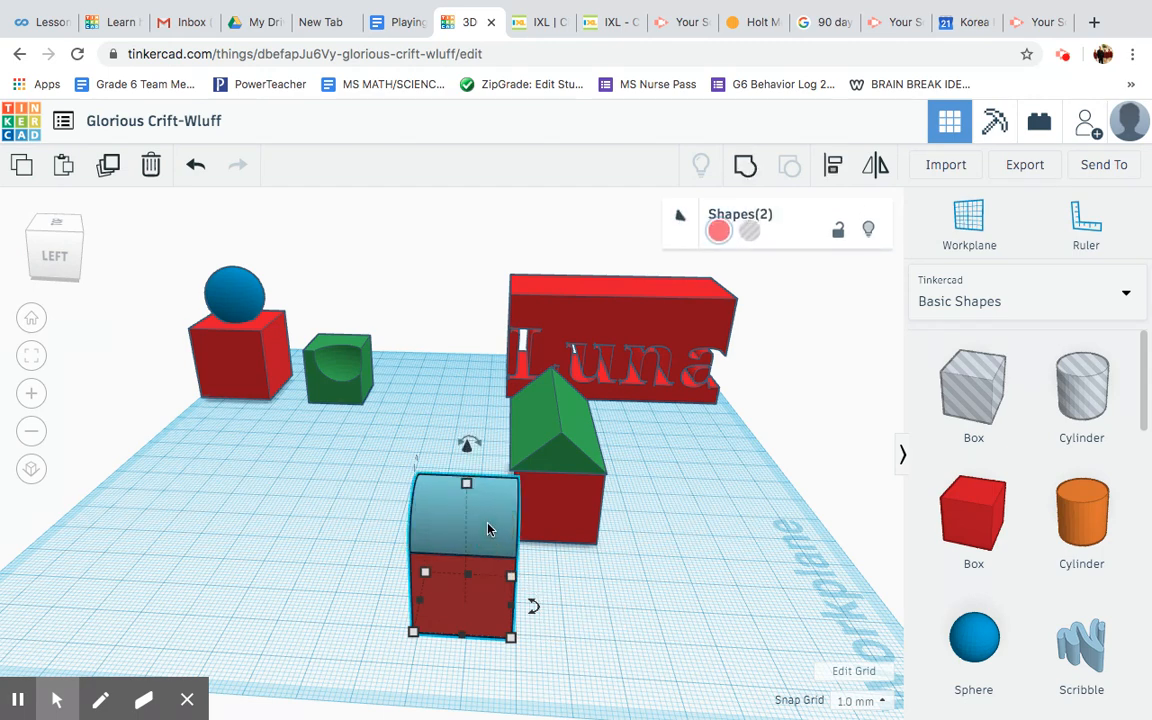
pyautogui.click(834, 167)
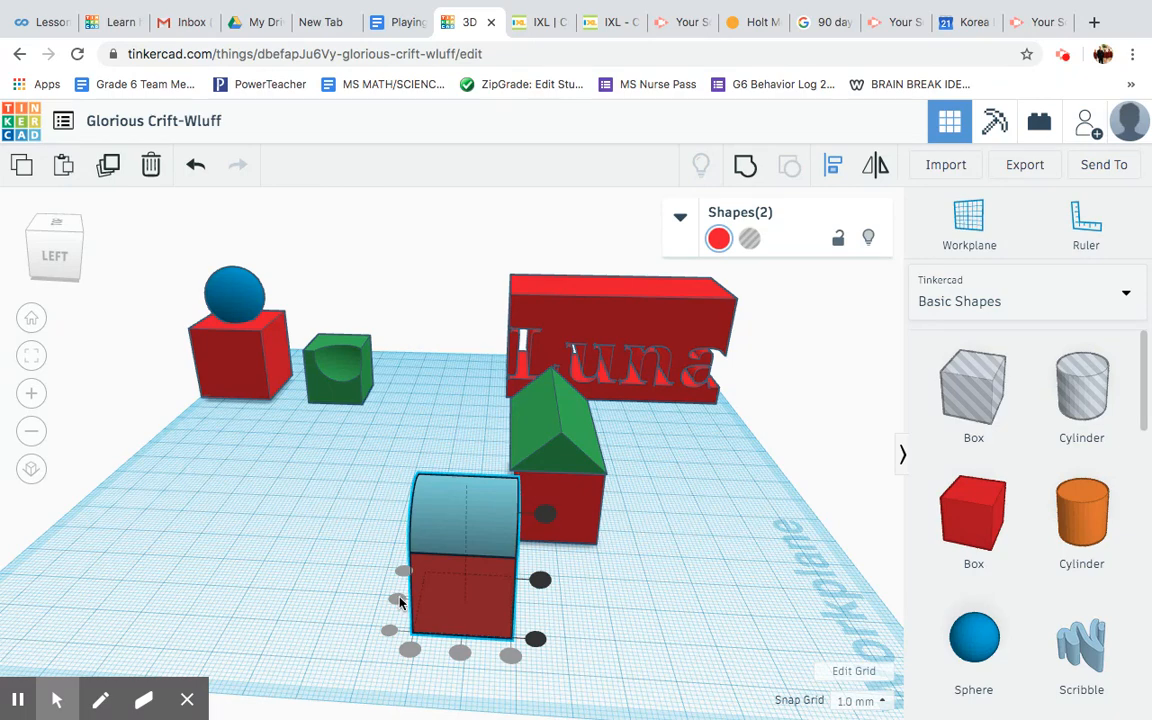
pyautogui.click(336, 601)
# Step: Group the round roof with its box and move the grouped shape 6 mm away from the house
pyautogui.moveTo(520, 655); pyautogui.dragTo(398, 569)
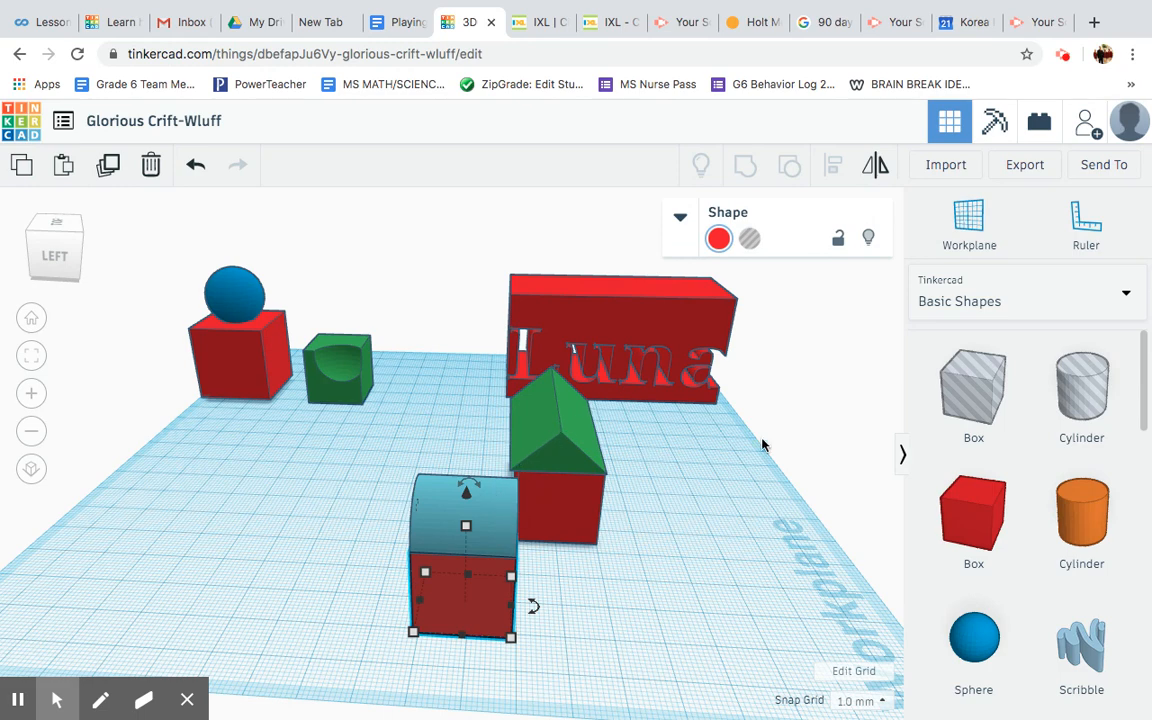
pyautogui.keyDown('shift'); pyautogui.click(511, 525); pyautogui.keyUp('shift')
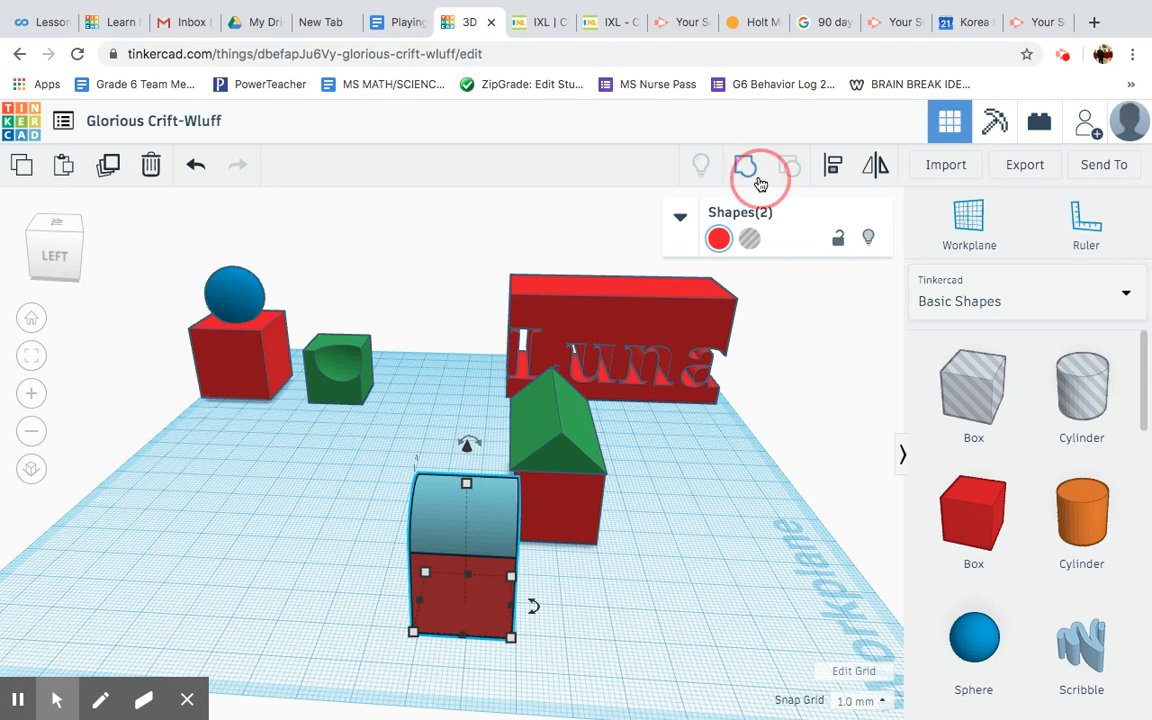
pyautogui.click(758, 180)
pyautogui.moveTo(507, 521); pyautogui.dragTo(507, 562)
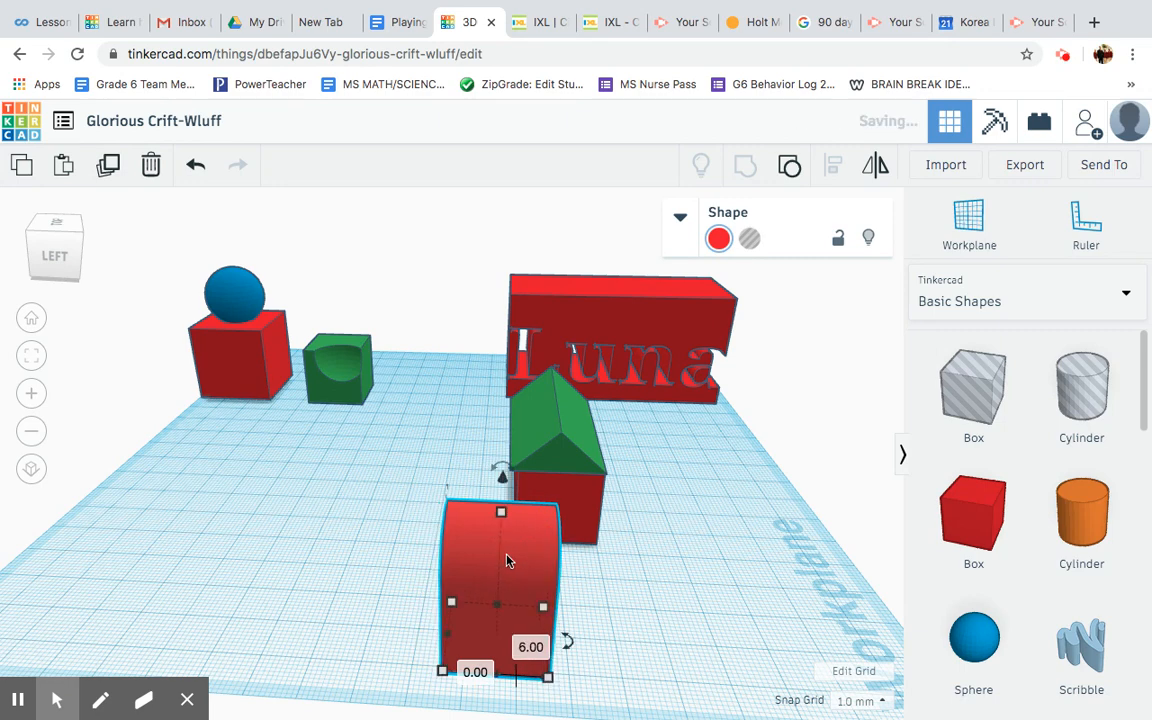
# Step: Turn the grouped arch shape into a hole and rotate it -90° about its vertical axis
pyautogui.click(760, 239)
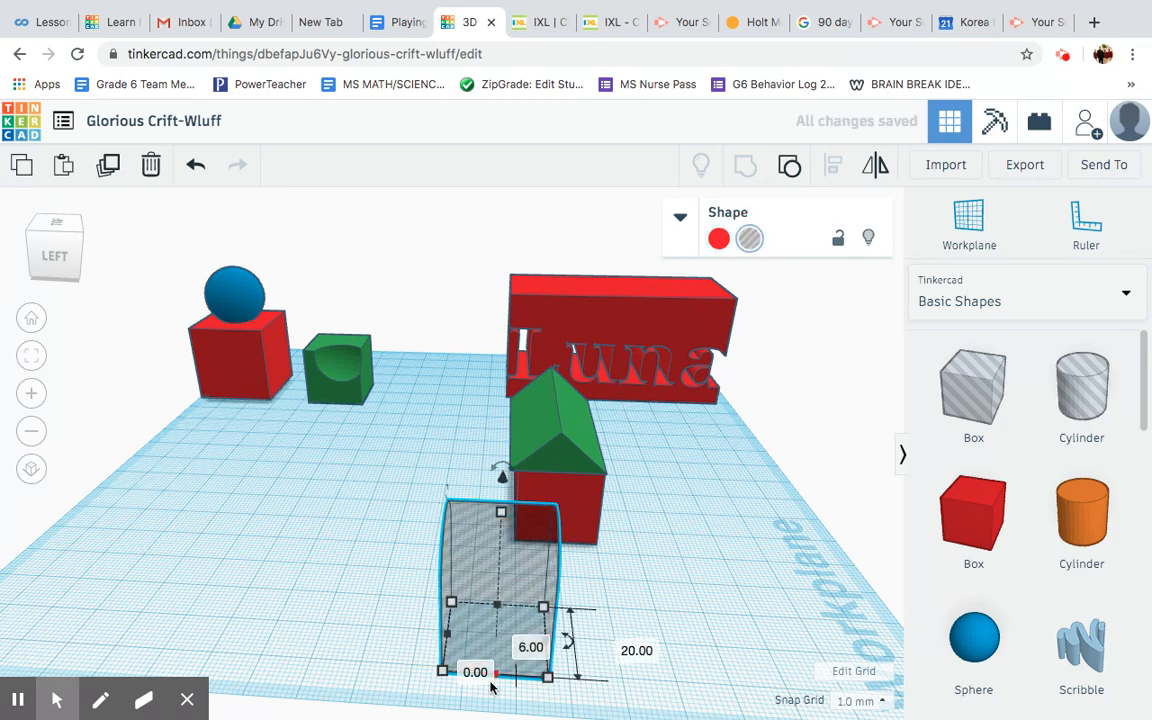
pyautogui.moveTo(567, 648); pyautogui.dragTo(505, 552)
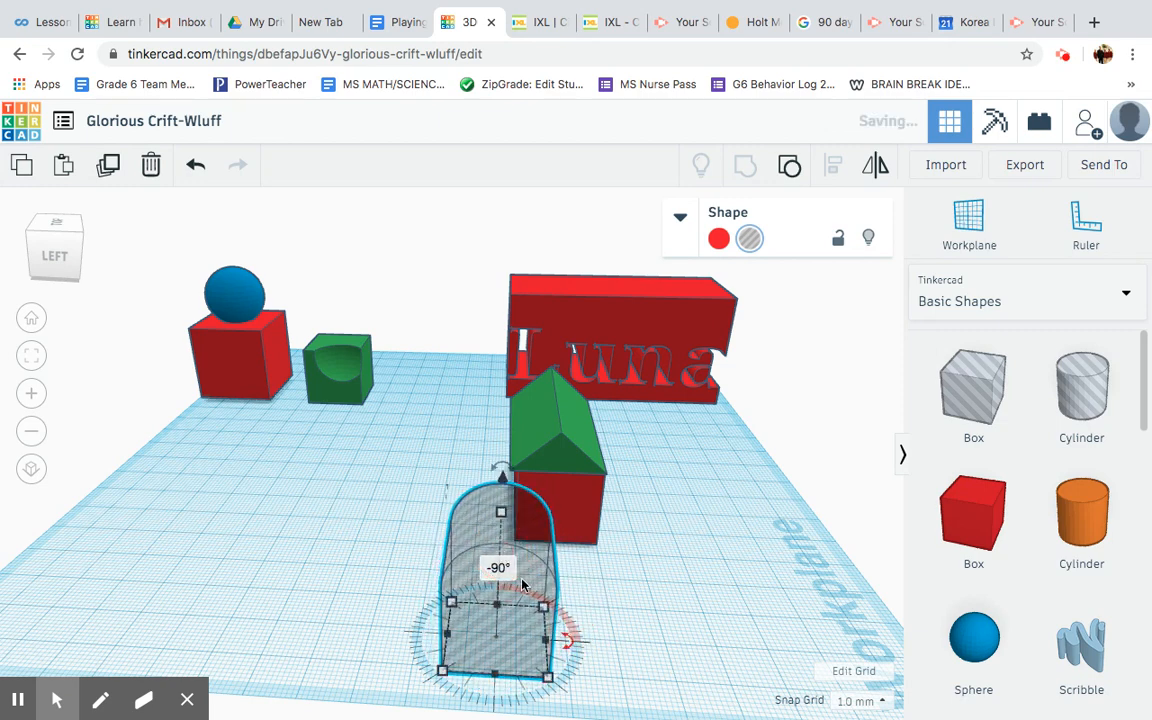
# Step: Move the arch hole in front of the house and resize its base to 13 × 13 mm
pyautogui.moveTo(533, 590); pyautogui.dragTo(601, 558)
pyautogui.moveTo(512, 615); pyautogui.dragTo(544, 568)
pyautogui.hotkey('ctrl', 'z')
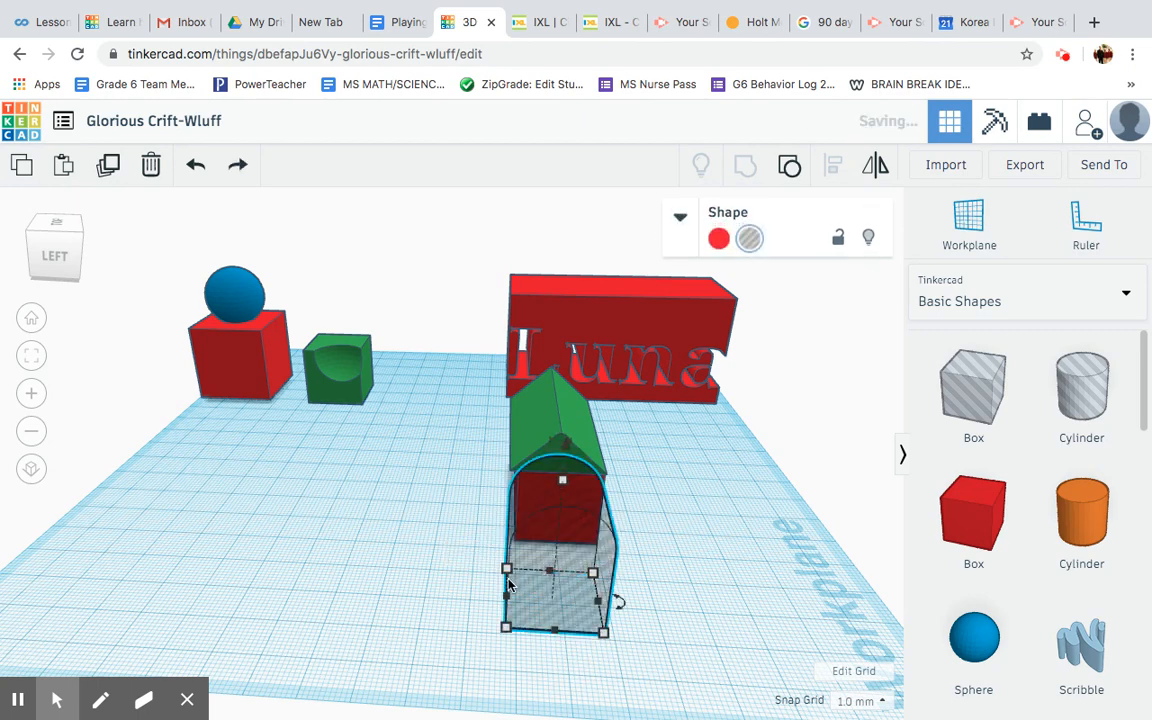
pyautogui.moveTo(506, 632); pyautogui.dragTo(539, 608)
pyautogui.click(476, 625)
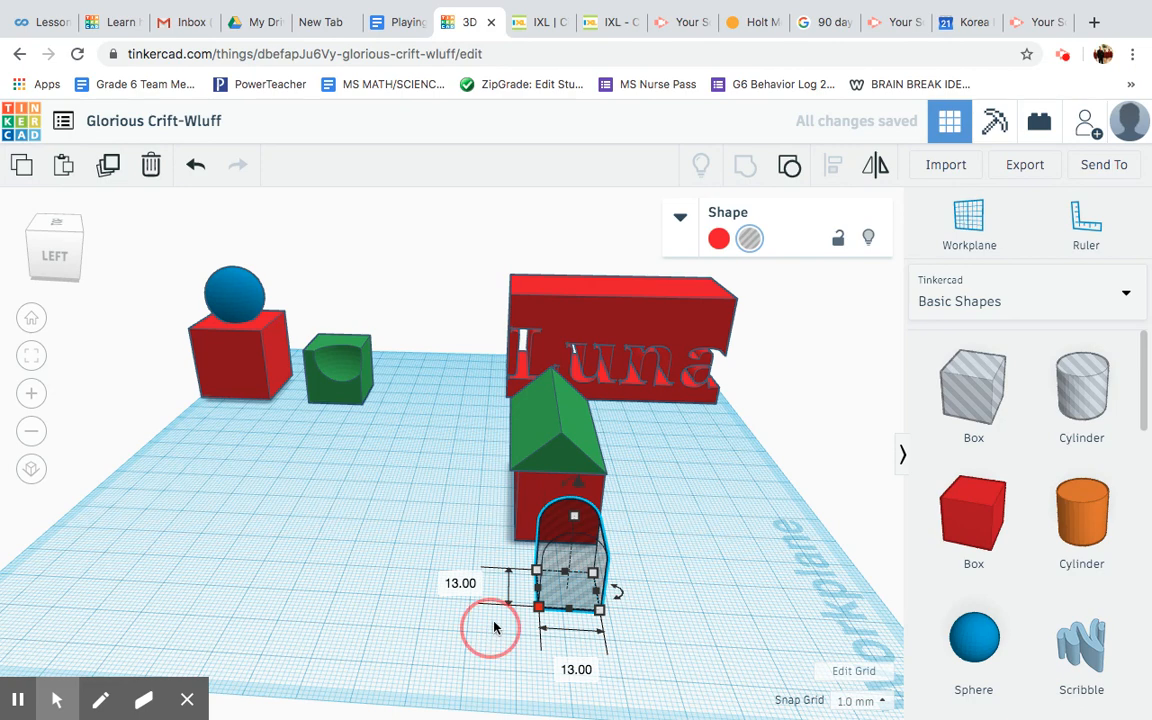
# Step: Move the arch hole 15 mm toward the house and 3 mm sideways, into the middle of its end wall
pyautogui.click(550, 598)
pyautogui.moveTo(542, 599); pyautogui.dragTo(557, 545)
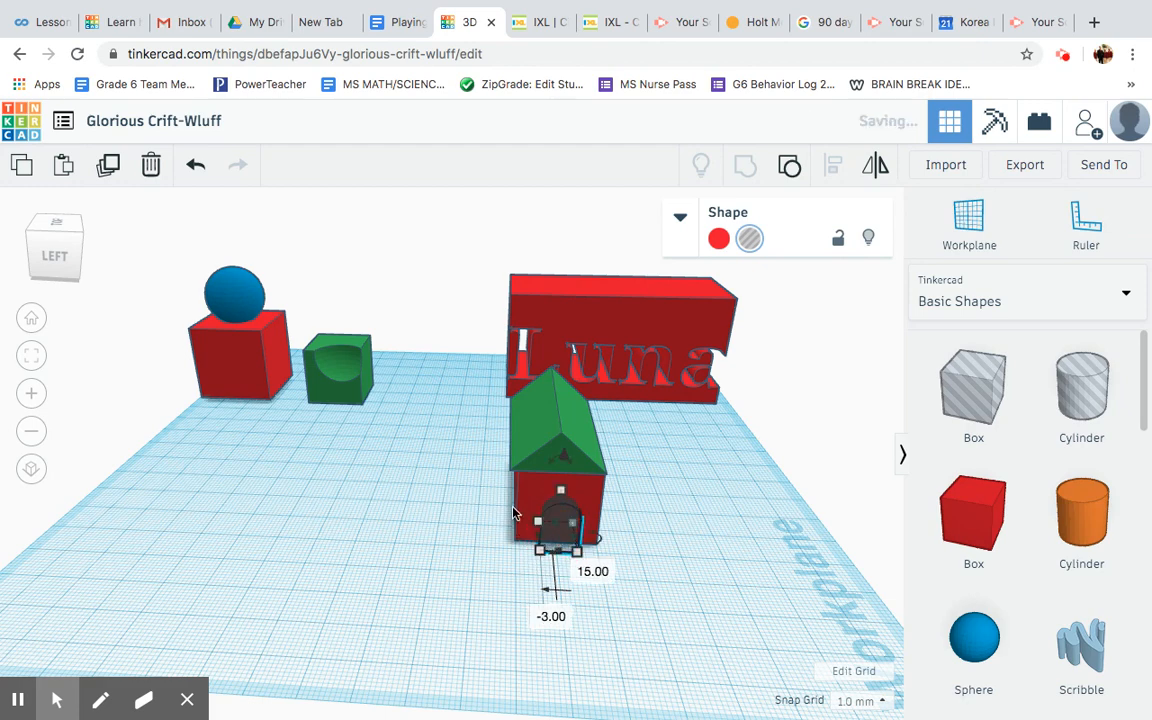
pyautogui.click(447, 512)
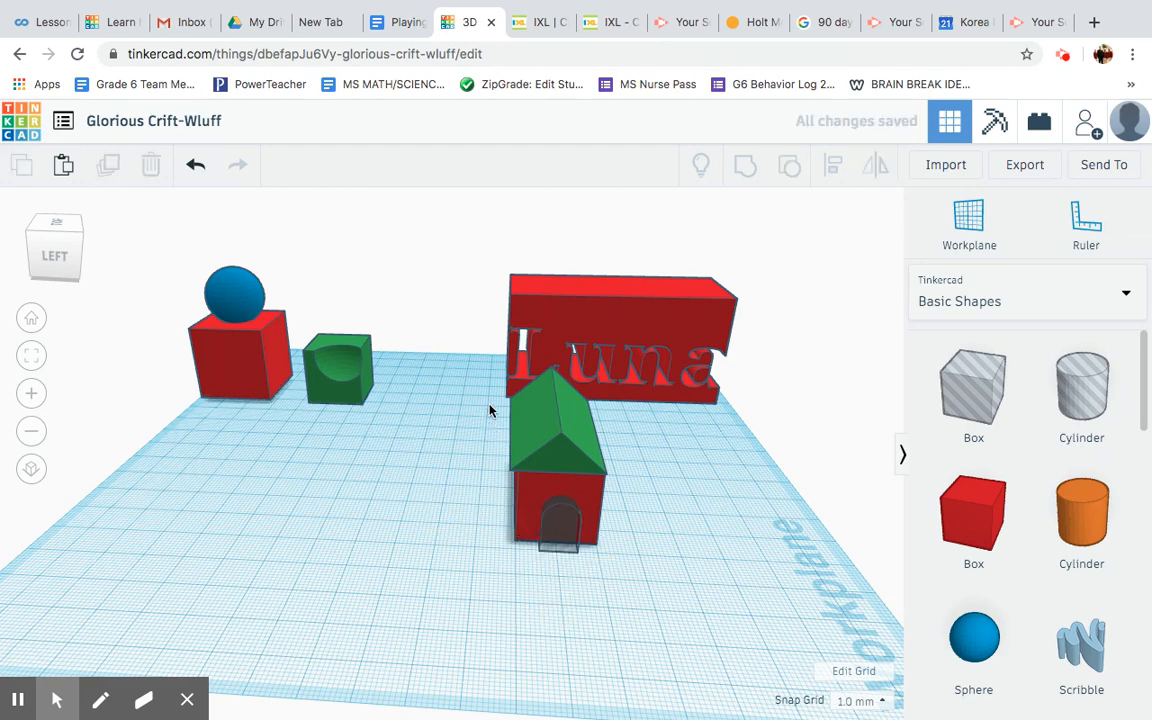
# Step: Group the house with the arch hole to cut the doorway, and inspect the opening from the left side
pyautogui.moveTo(510, 470); pyautogui.dragTo(660, 575)
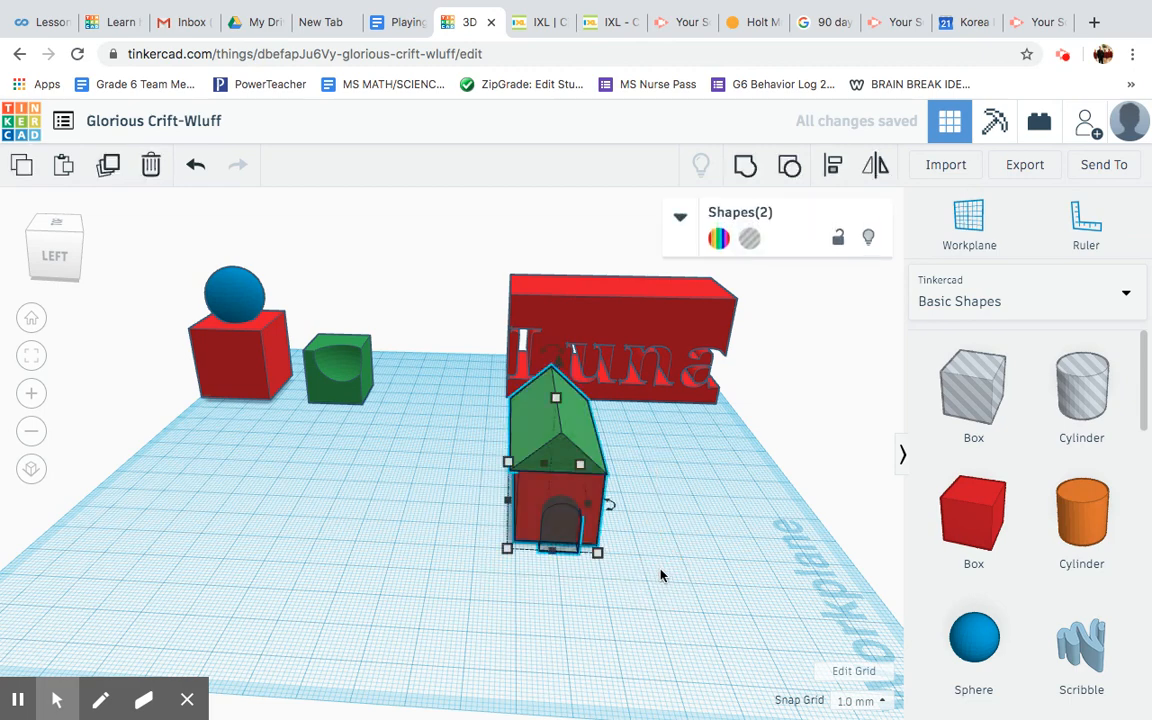
pyautogui.click(744, 175)
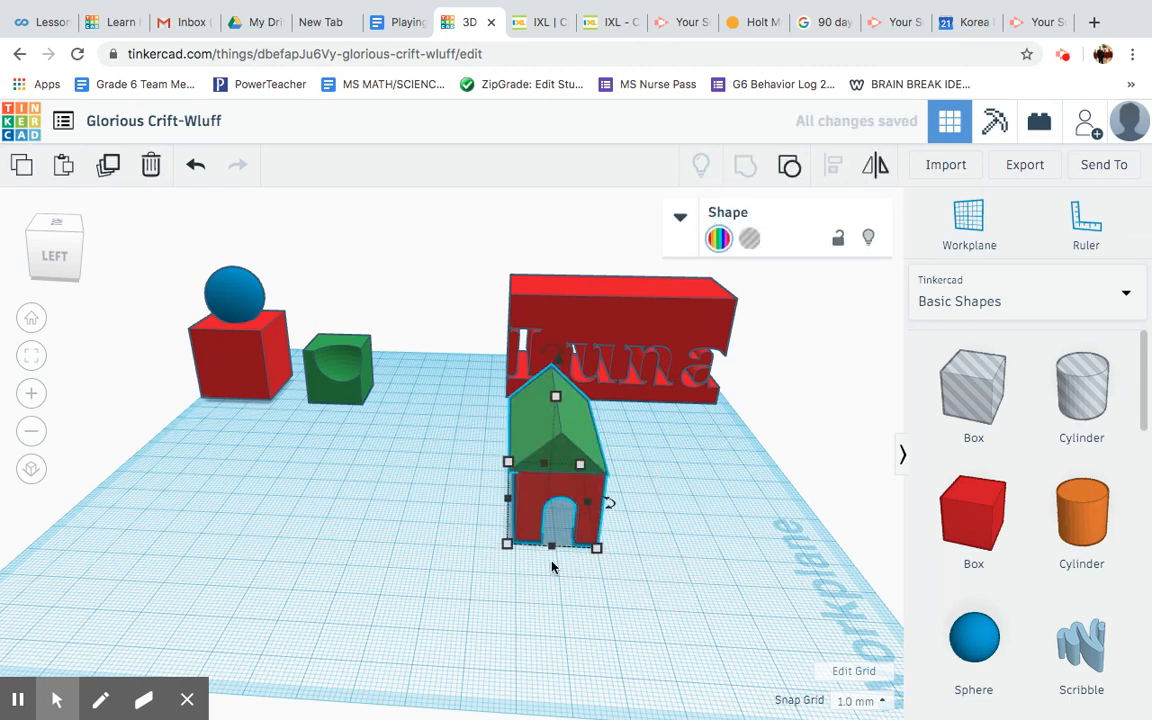
pyautogui.click(62, 257)
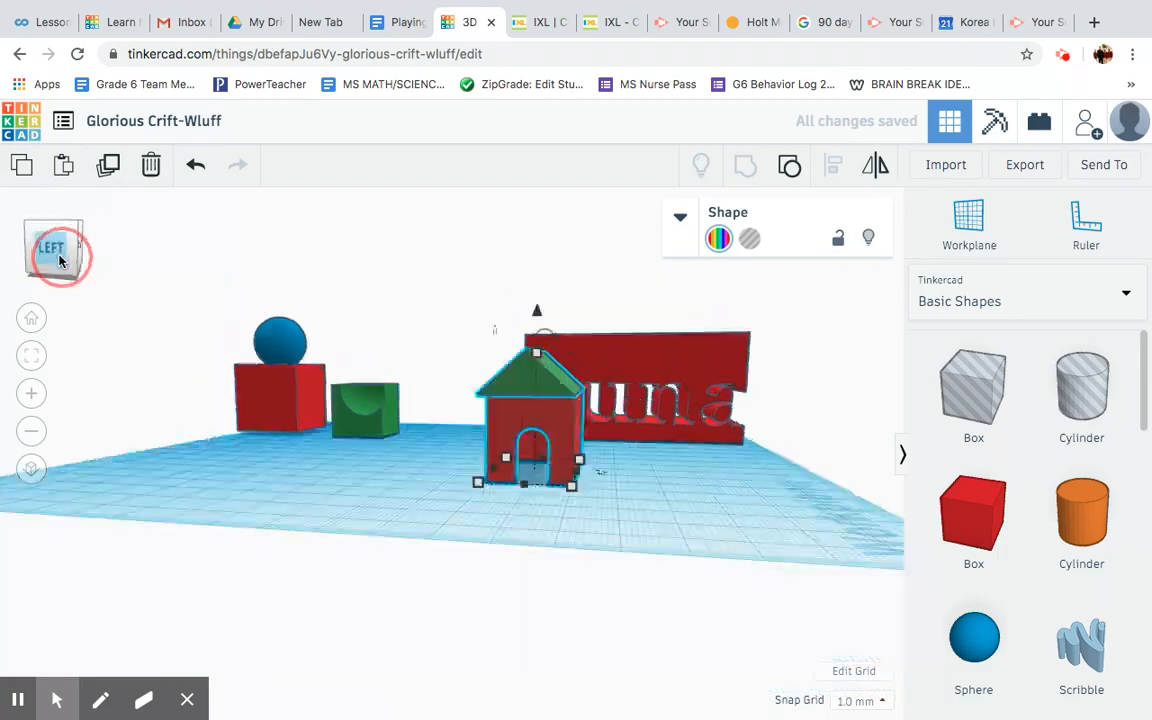
pyautogui.moveTo(65, 259)
pyautogui.mouseDown()
pyautogui.moveTo(98, 265)
pyautogui.moveTo(56, 272)
pyautogui.moveTo(62, 260)
pyautogui.mouseUp()
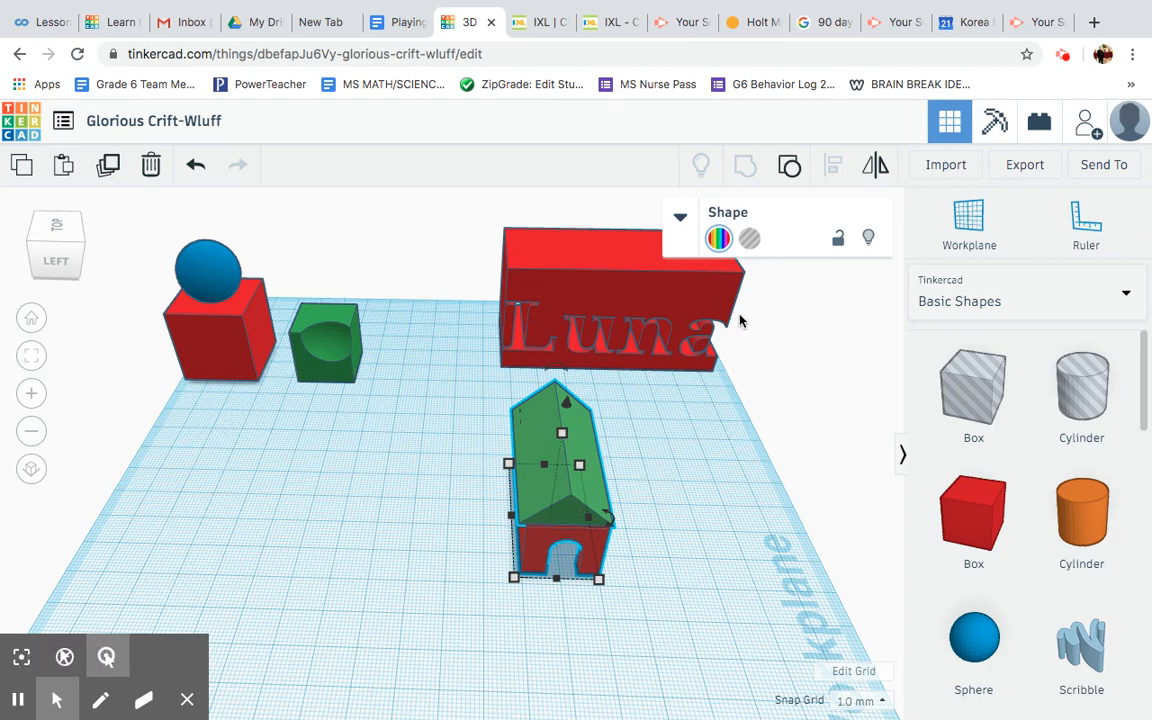
# Step: Look at the export formats for the selected house and at the options for sending the design elsewhere
pyautogui.click(1025, 165)
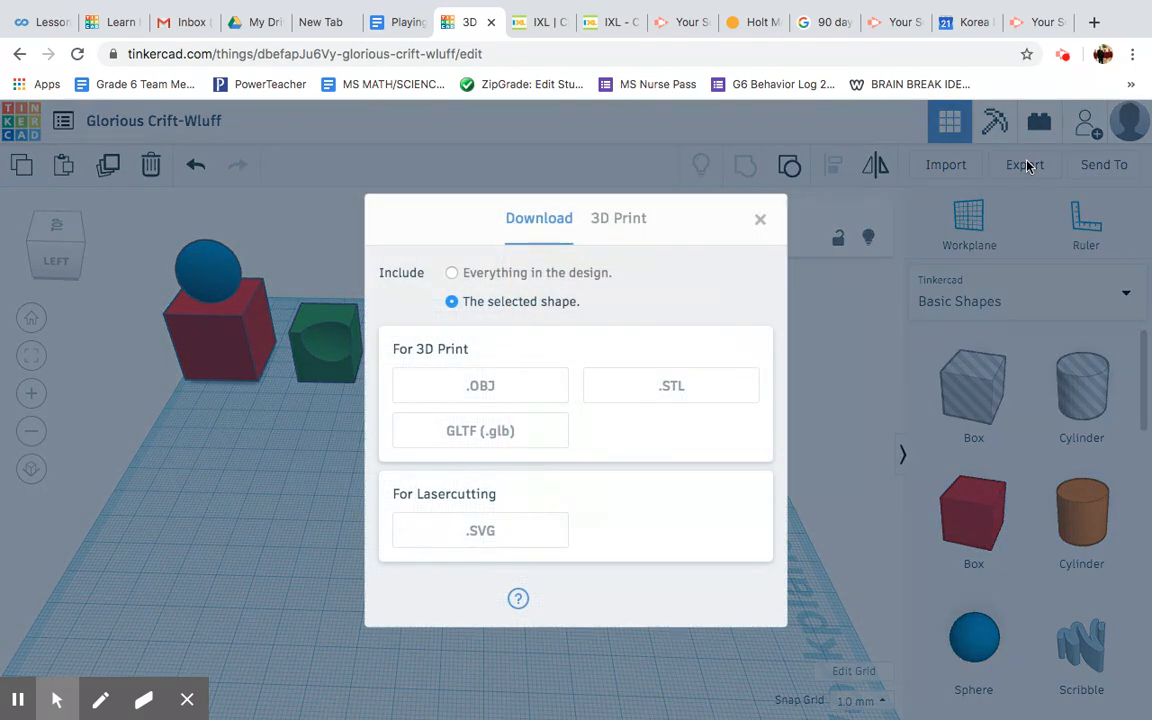
pyautogui.click(701, 398)
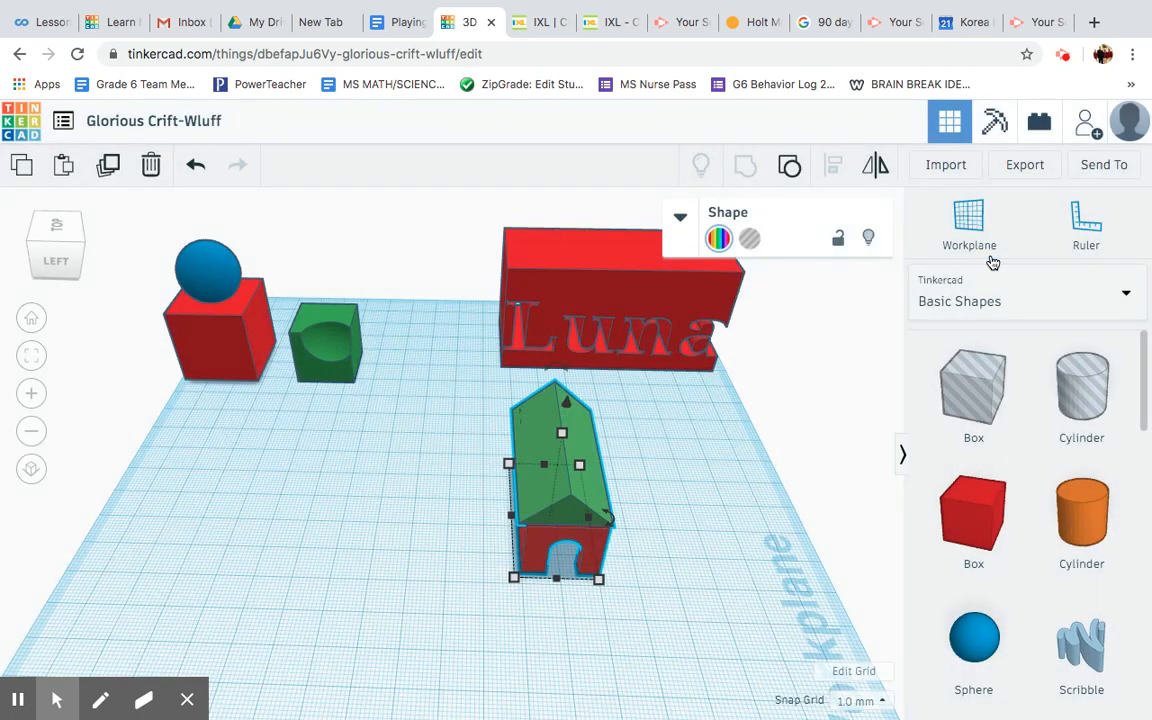
pyautogui.click(1088, 170)
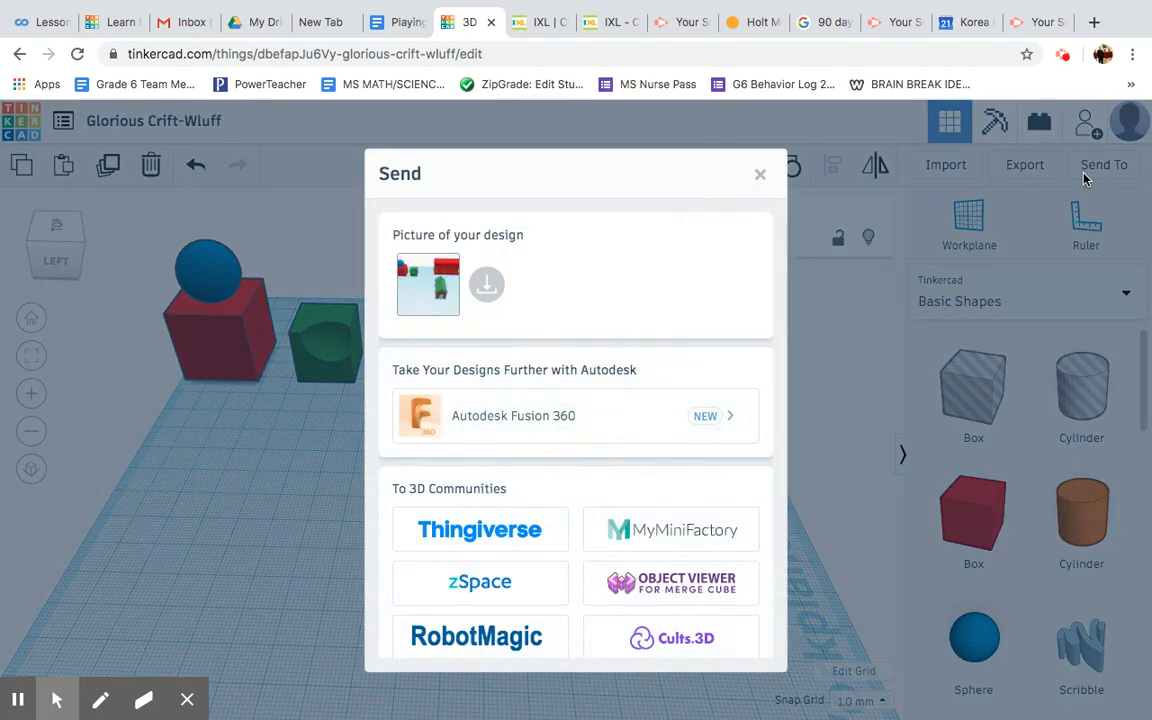
pyautogui.click(998, 232)
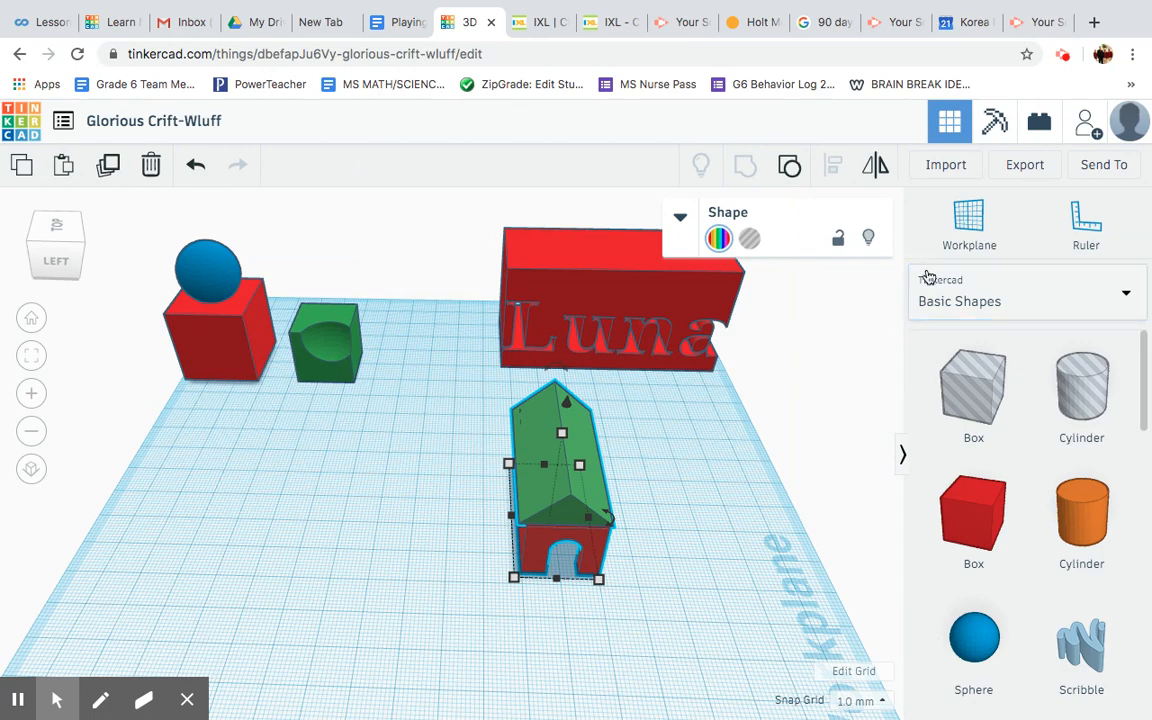
# Step: Download the picture of the design as a PNG and leave the Send dialog
pyautogui.click(1104, 164)
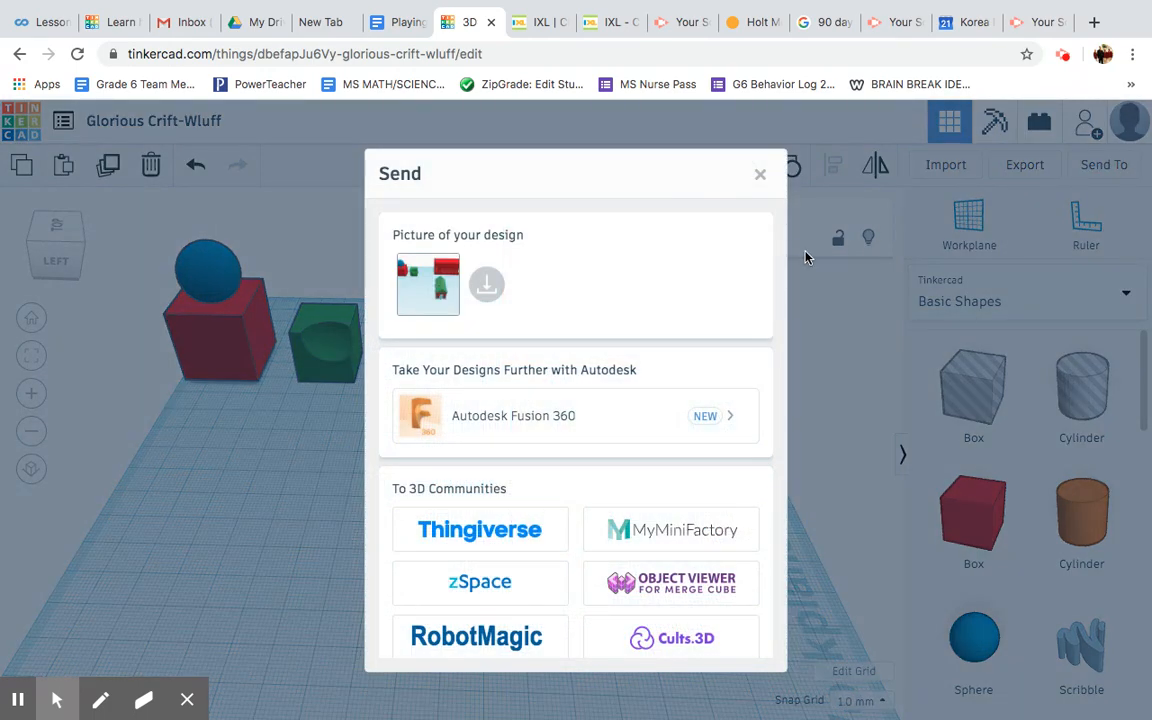
pyautogui.click(501, 290)
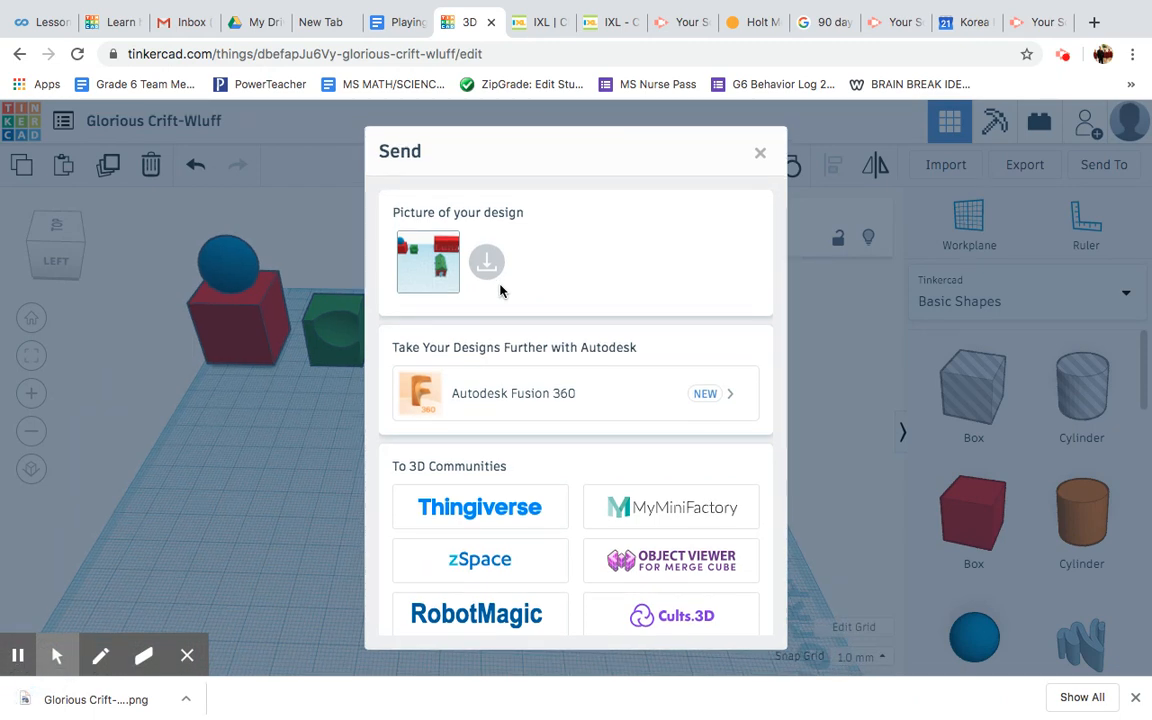
pyautogui.press('Escape')
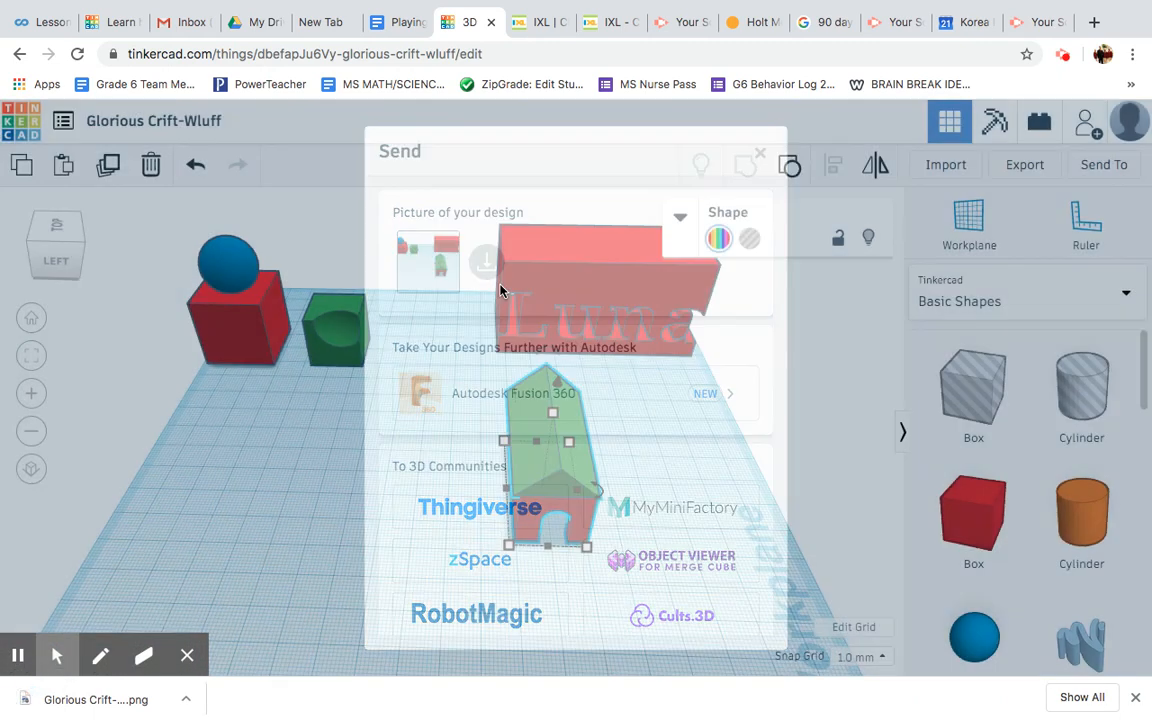